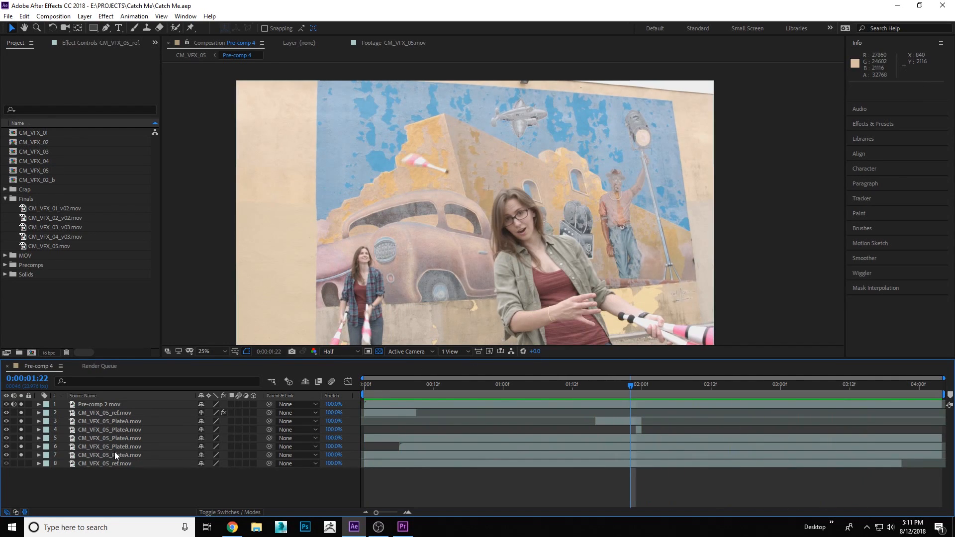
{"action": "left_click", "coordinate": [117, 455]}
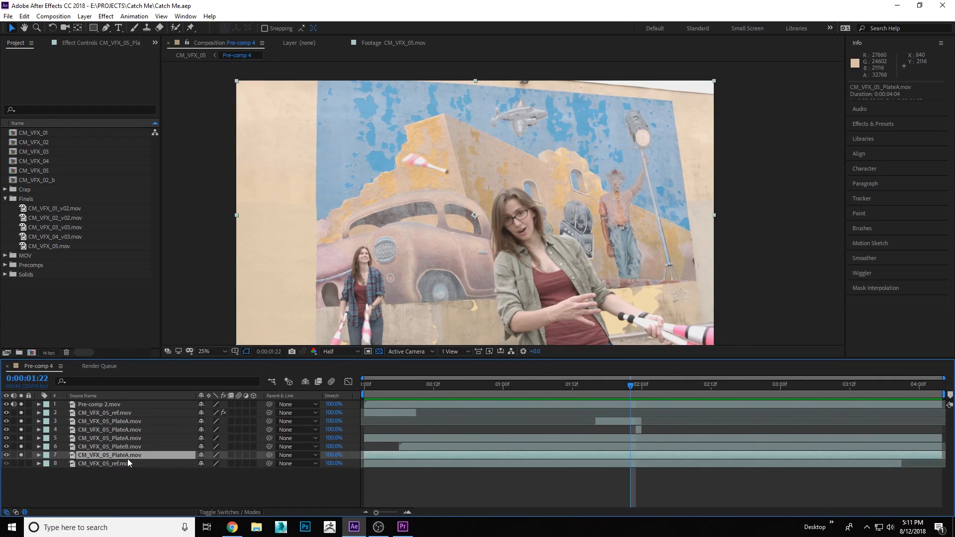
{"action": "right_click", "coordinate": [129, 454]}
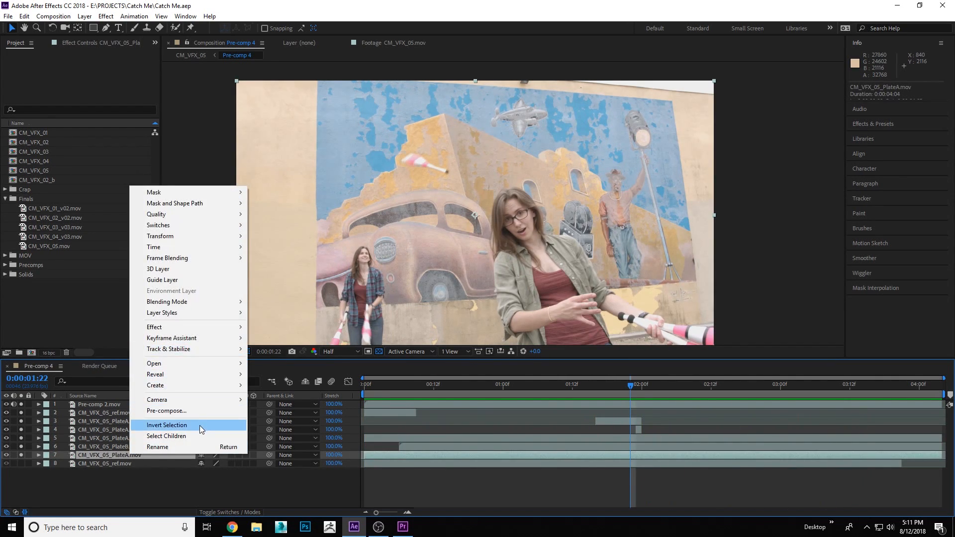
{"action": "left_click", "coordinate": [139, 499]}
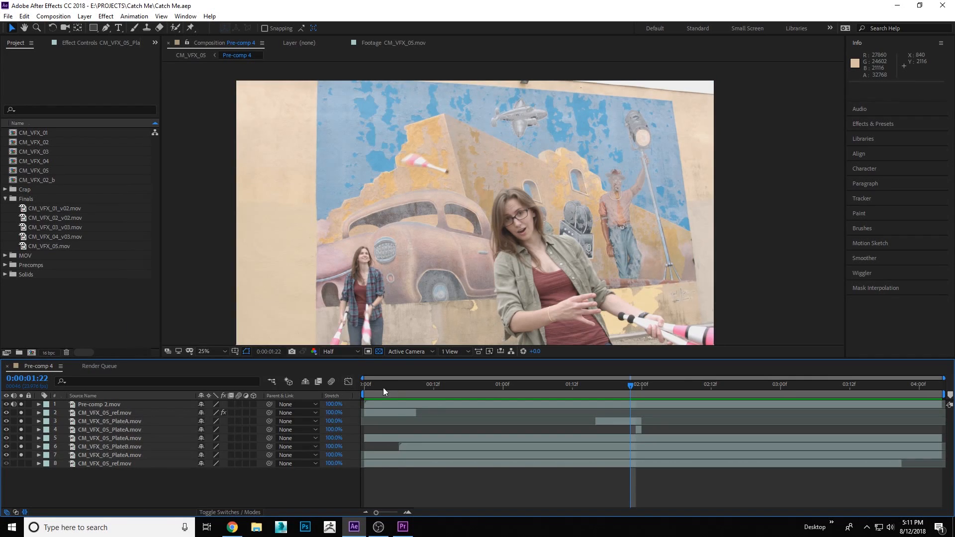
- Reveal the source of layer 7, CM_VFX_05_PlateA.mov, in the project
{"action": "left_click", "coordinate": [117, 457]}
{"action": "right_click", "coordinate": [117, 457]}
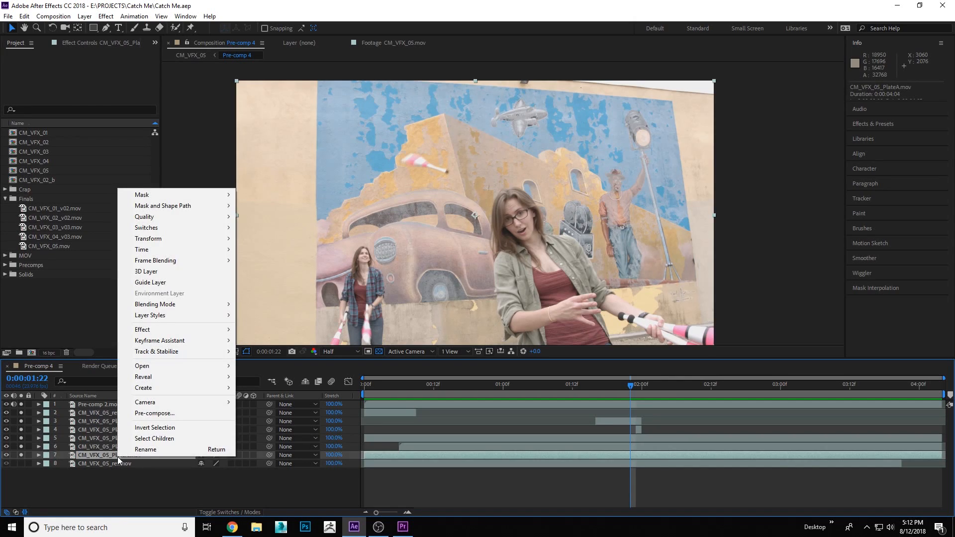
{"action": "mouse_move", "coordinate": [173, 378]}
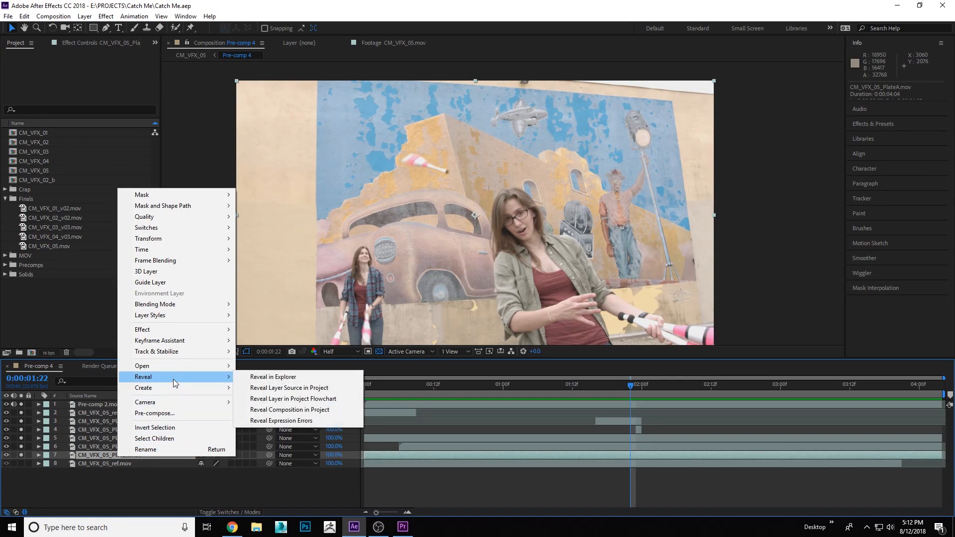
{"action": "left_click", "coordinate": [257, 390]}
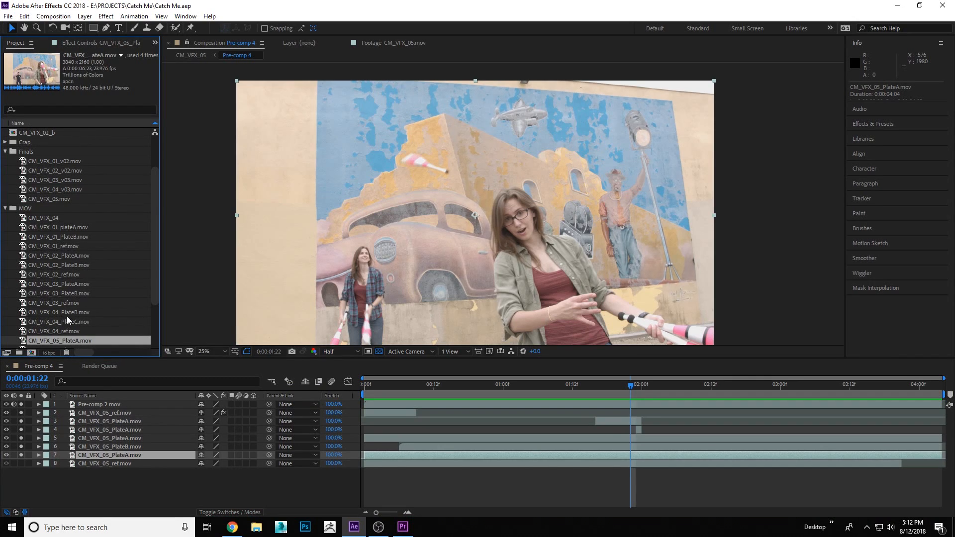
- Create a new composition from the CM_VFX_05_PlateA.mov footage in the MOV folder
{"action": "scroll", "coordinate": [62, 306], "scroll_direction": "down", "scroll_amount": 2}
{"action": "mouse_move", "coordinate": [53, 282]}
{"action": "left_mouse_down"}
{"action": "mouse_move", "coordinate": [85, 307]}
{"action": "mouse_move", "coordinate": [65, 335]}
{"action": "mouse_move", "coordinate": [62, 291]}
{"action": "left_mouse_up"}
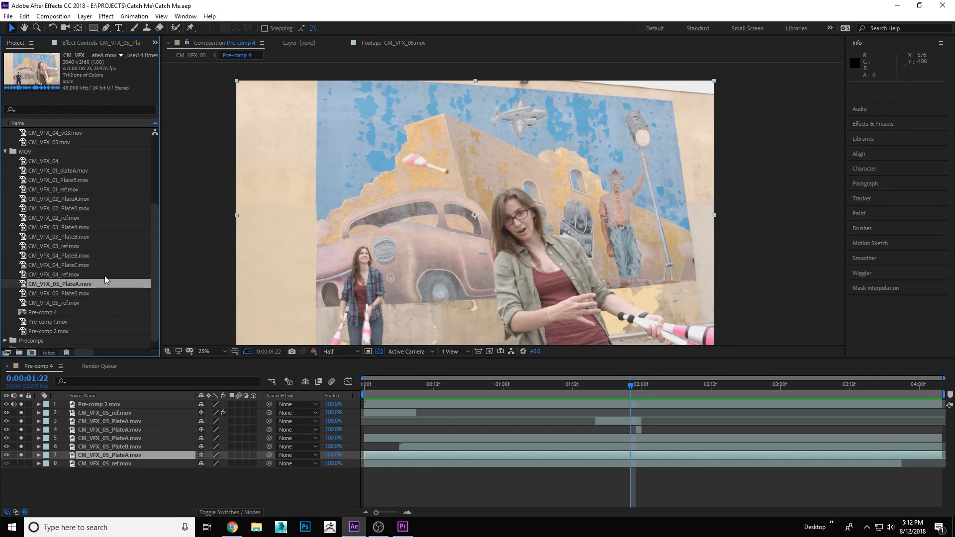
{"action": "left_click_drag", "start_coordinate": [64, 284], "coordinate": [34, 356]}
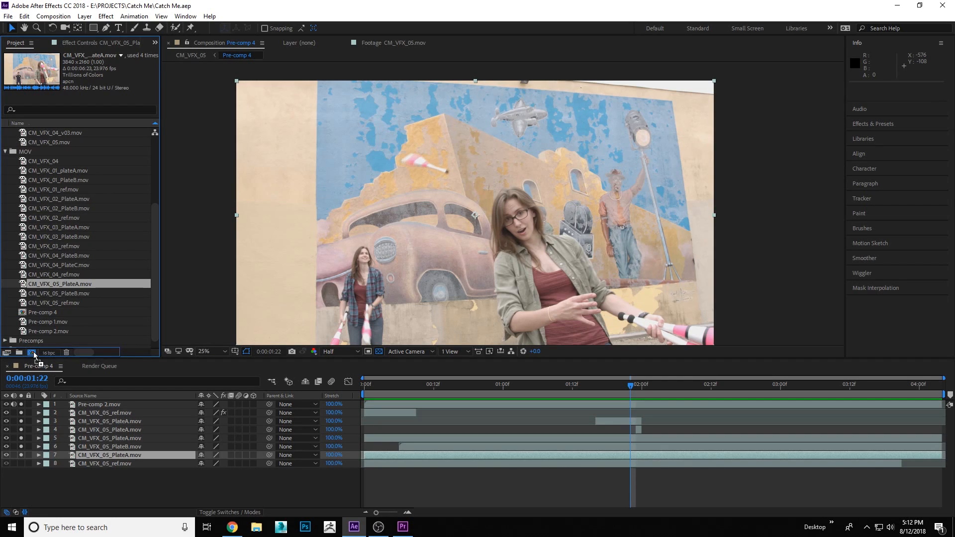
{"action": "left_click_drag", "start_coordinate": [33, 355], "coordinate": [33, 355]}
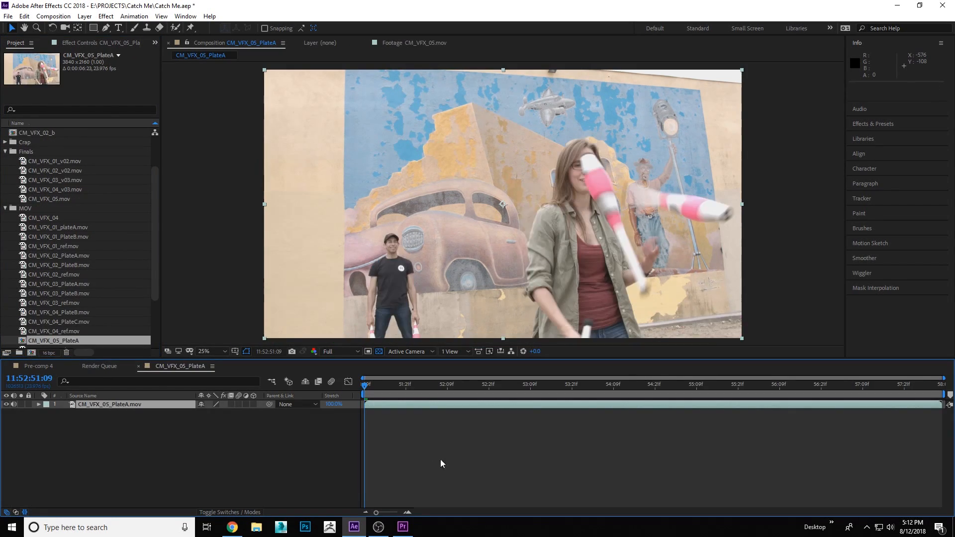
- Scrub through the start of the new PlateA composition to examine the footage
{"action": "mouse_move", "coordinate": [368, 384]}
{"action": "left_mouse_down"}
{"action": "mouse_move", "coordinate": [560, 386]}
{"action": "mouse_move", "coordinate": [374, 377]}
{"action": "left_mouse_up"}
{"action": "left_click", "coordinate": [765, 245]}
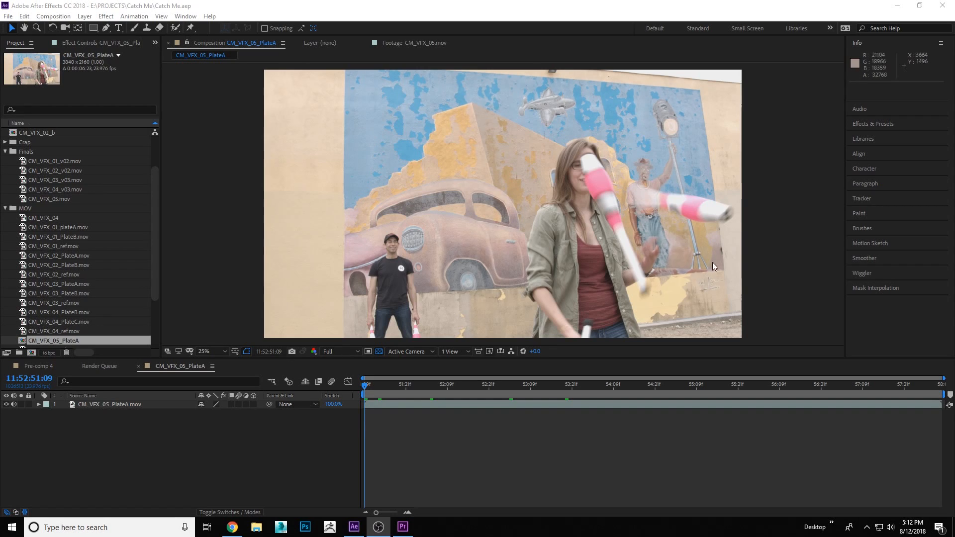
{"action": "left_click_drag", "start_coordinate": [379, 385], "coordinate": [432, 384]}
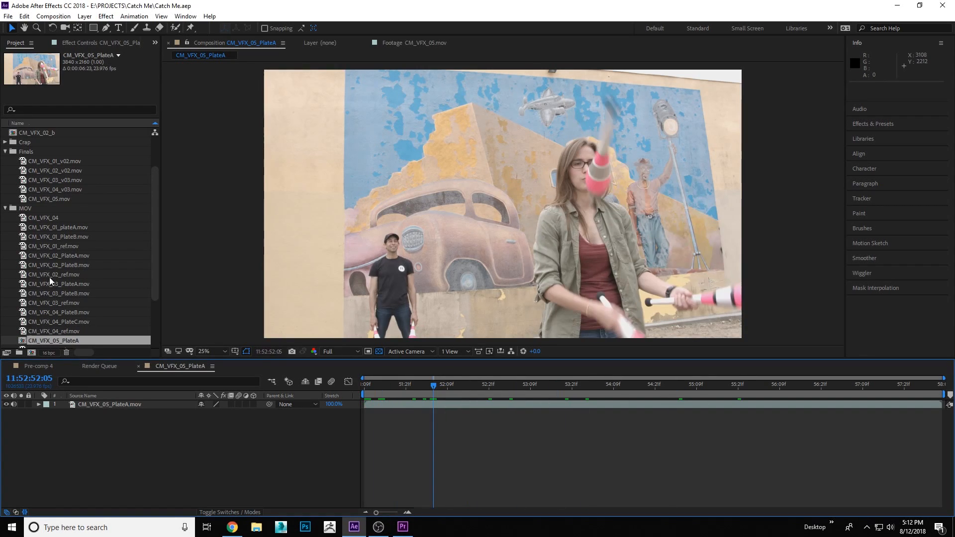
- Move the CM_VFX_05_PlateA composition out of the MOV folder to the project's top level and collapse that folder
{"action": "scroll", "coordinate": [40, 291], "scroll_direction": "down", "scroll_amount": 3}
{"action": "left_click_drag", "start_coordinate": [20, 269], "coordinate": [6, 271]}
{"action": "left_click", "coordinate": [5, 143]}
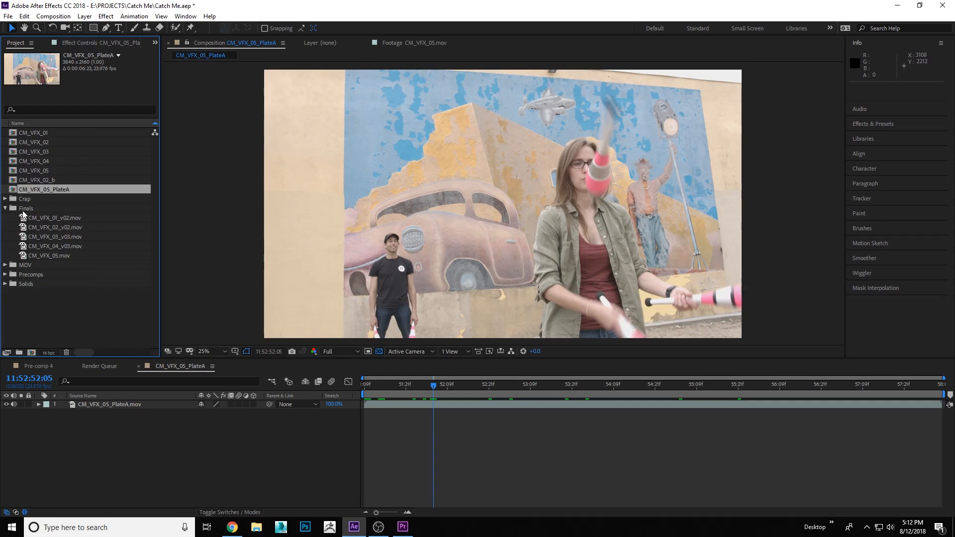
- Rename the CM_VFX_05_PlateA composition as Test and save the project
{"action": "key", "text": "Return"}
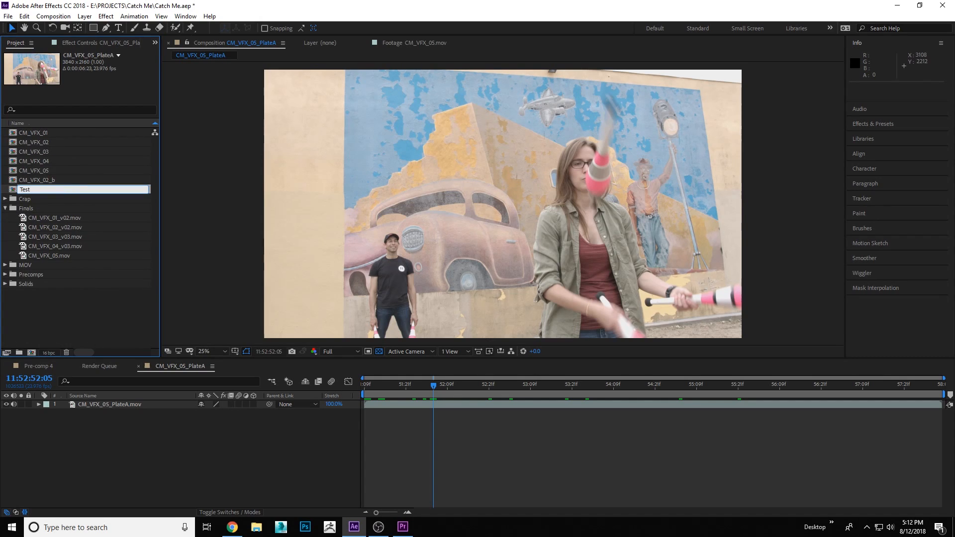
{"action": "left_click", "coordinate": [44, 298]}
{"action": "key", "text": "ctrl+s"}
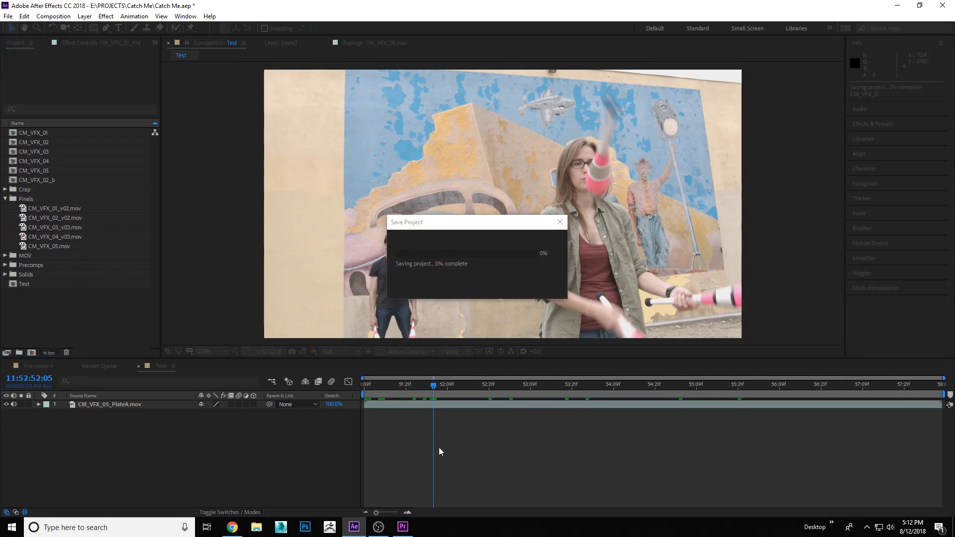
- Reopen the Test composition's name for editing, keep it as is, and save the project again
{"action": "left_click", "coordinate": [20, 284]}
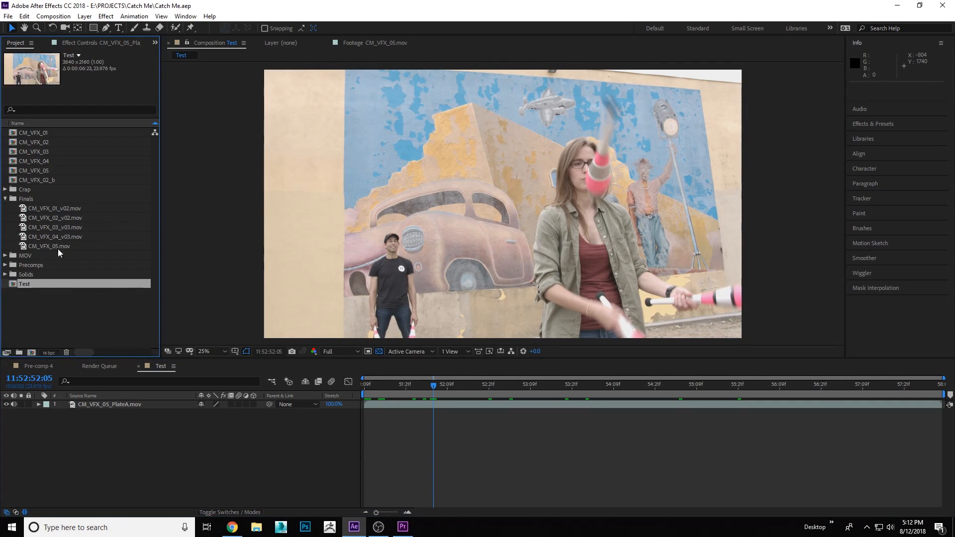
{"action": "key", "text": "Return"}
{"action": "left_click", "coordinate": [38, 294]}
{"action": "left_click", "coordinate": [21, 282]}
{"action": "left_click", "coordinate": [44, 296]}
{"action": "left_click", "coordinate": [22, 284]}
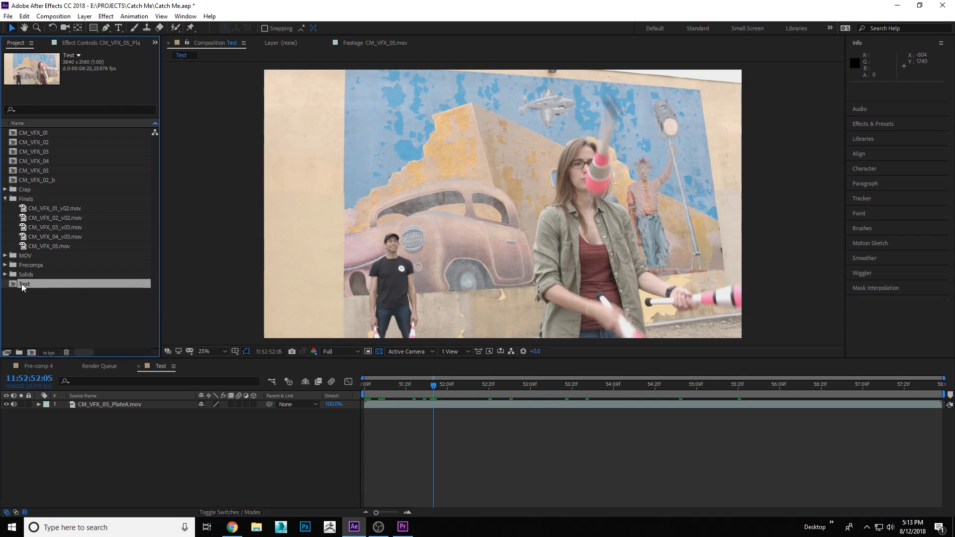
{"action": "left_click", "coordinate": [125, 322]}
{"action": "key", "text": "ctrl+s"}
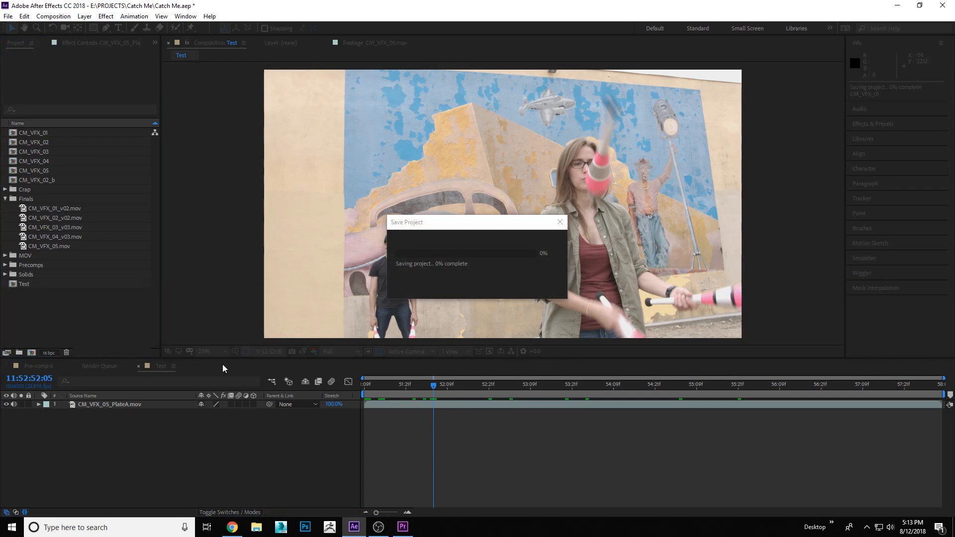
- Play back and scrub through the PlateA footage in the Test composition to examine the action of both performers
{"action": "left_click_drag", "start_coordinate": [368, 385], "coordinate": [734, 332]}
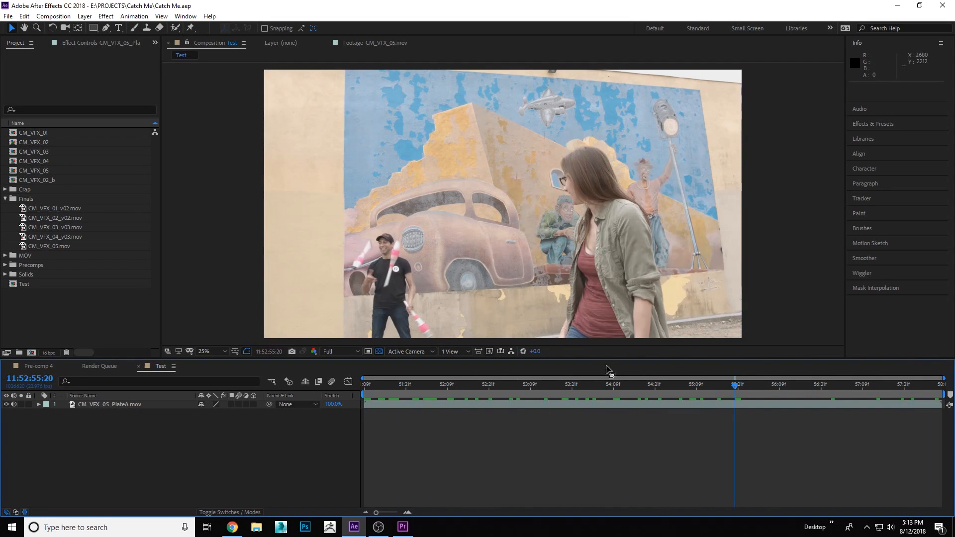
{"action": "left_click", "coordinate": [703, 390]}
{"action": "key", "text": "space"}
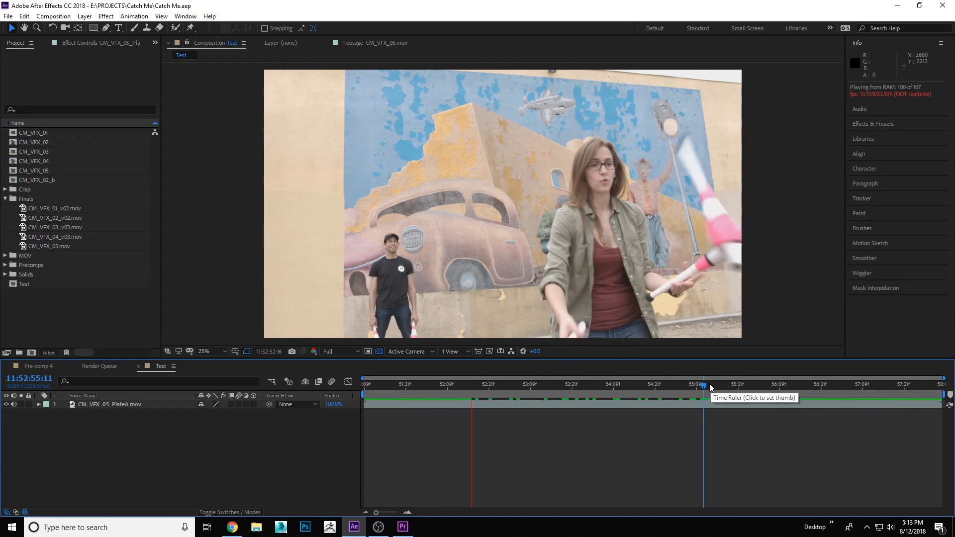
{"action": "left_click_drag", "start_coordinate": [708, 383], "coordinate": [768, 396]}
{"action": "key", "text": "space"}
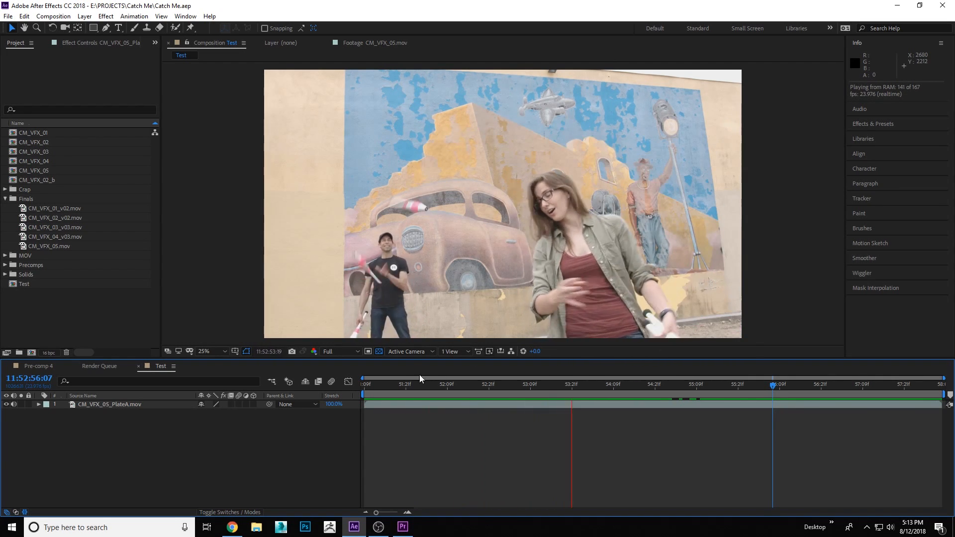
{"action": "key", "text": "space"}
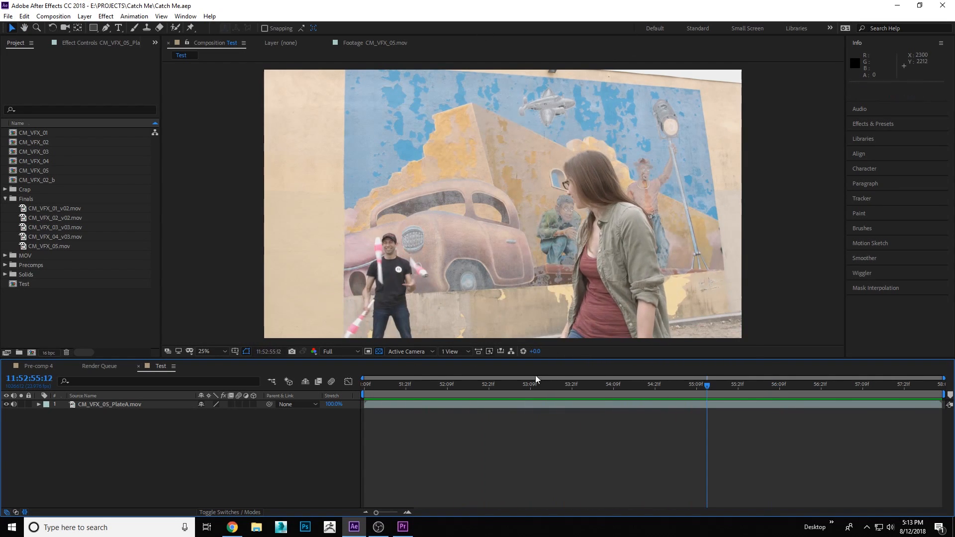
{"action": "left_click", "coordinate": [447, 384]}
{"action": "left_click_drag", "start_coordinate": [428, 386], "coordinate": [783, 383]}
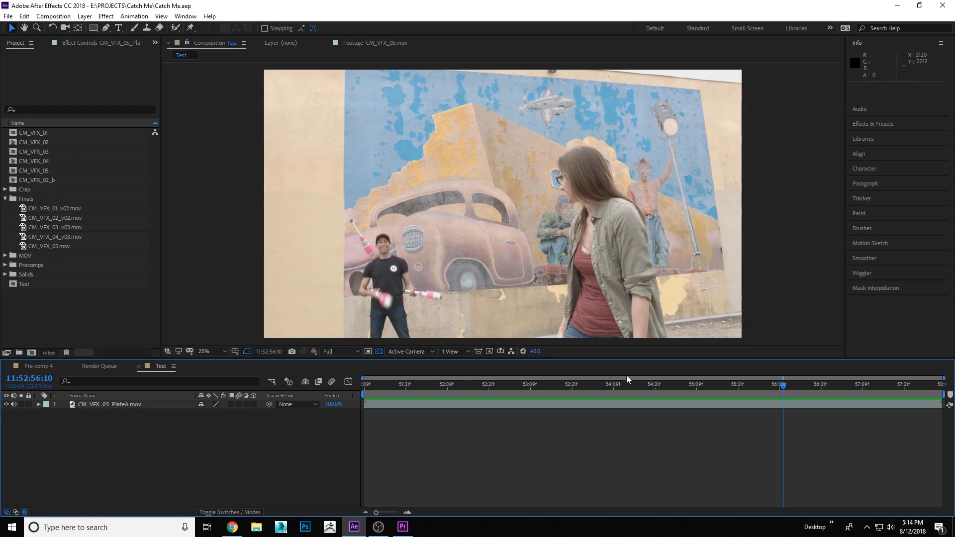
{"action": "left_click_drag", "start_coordinate": [740, 384], "coordinate": [518, 379]}
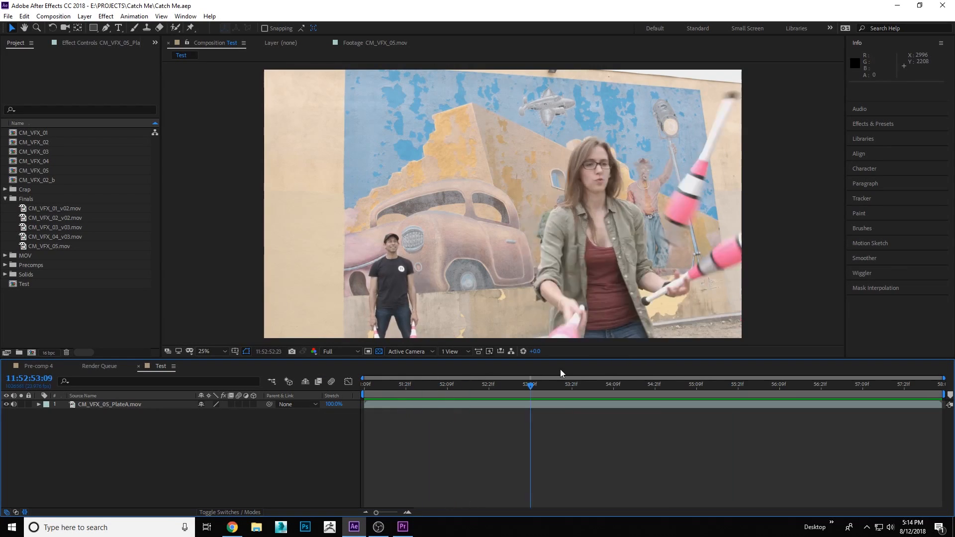
{"action": "left_click_drag", "start_coordinate": [561, 373], "coordinate": [645, 411]}
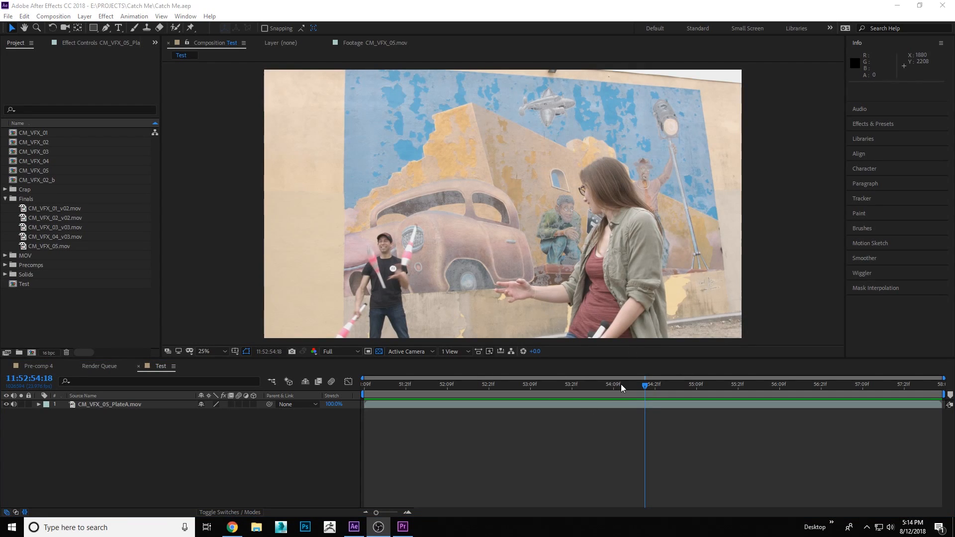
- Reveal the source of Pre-comp 4's CM_VFX_05_PlateB.mov layer in the project and add that footage above PlateA in the Test composition
{"action": "left_click", "coordinate": [46, 365]}
{"action": "left_click", "coordinate": [136, 447]}
{"action": "right_click", "coordinate": [139, 447]}
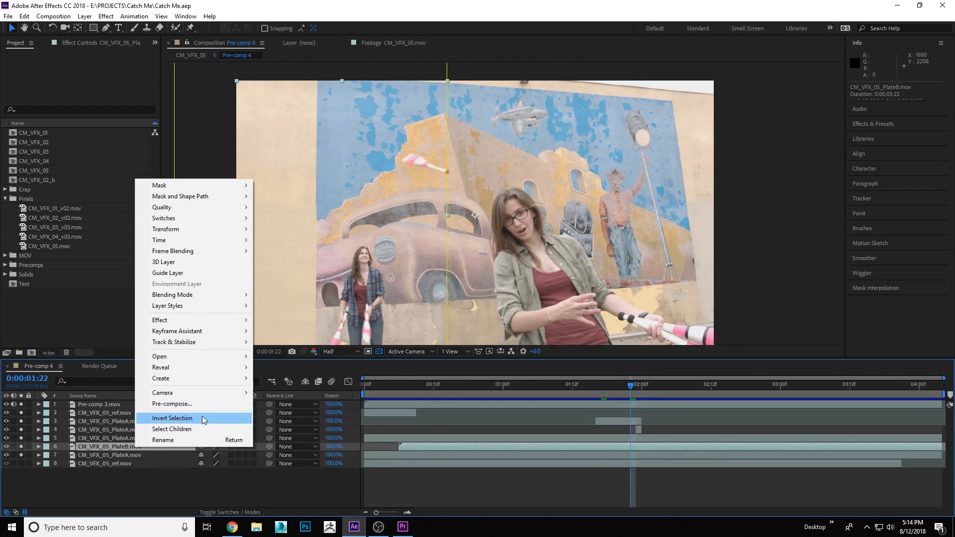
{"action": "mouse_move", "coordinate": [205, 368]}
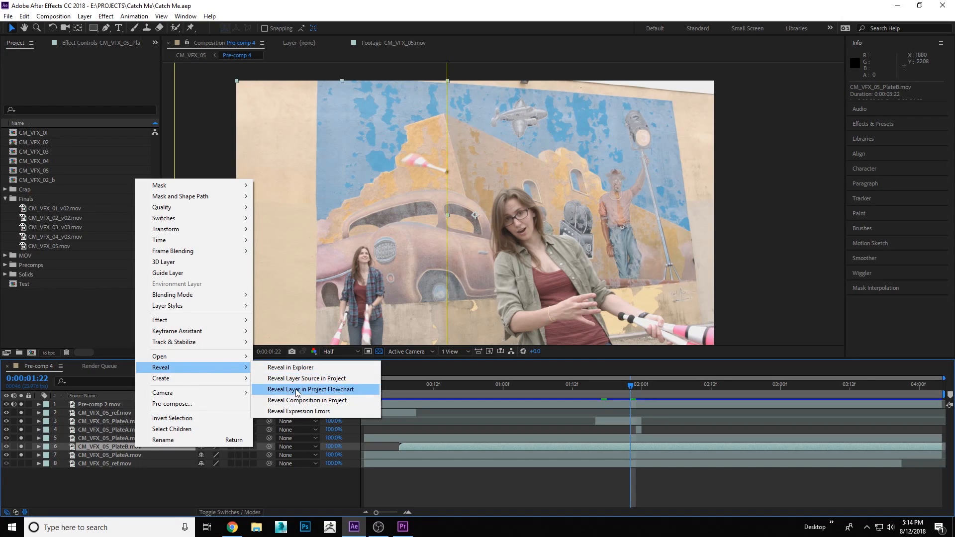
{"action": "left_click", "coordinate": [296, 378]}
{"action": "left_click", "coordinate": [163, 367]}
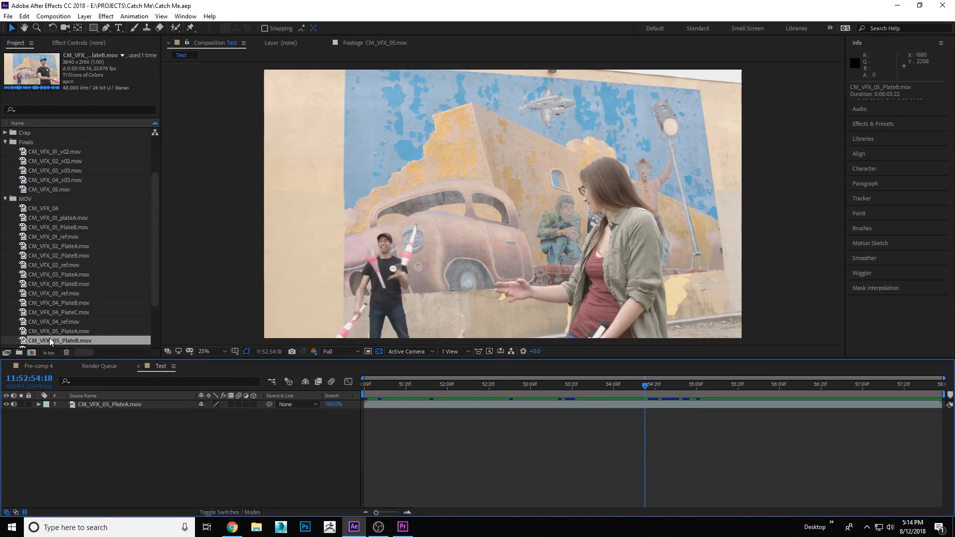
{"action": "left_click_drag", "start_coordinate": [64, 340], "coordinate": [92, 407]}
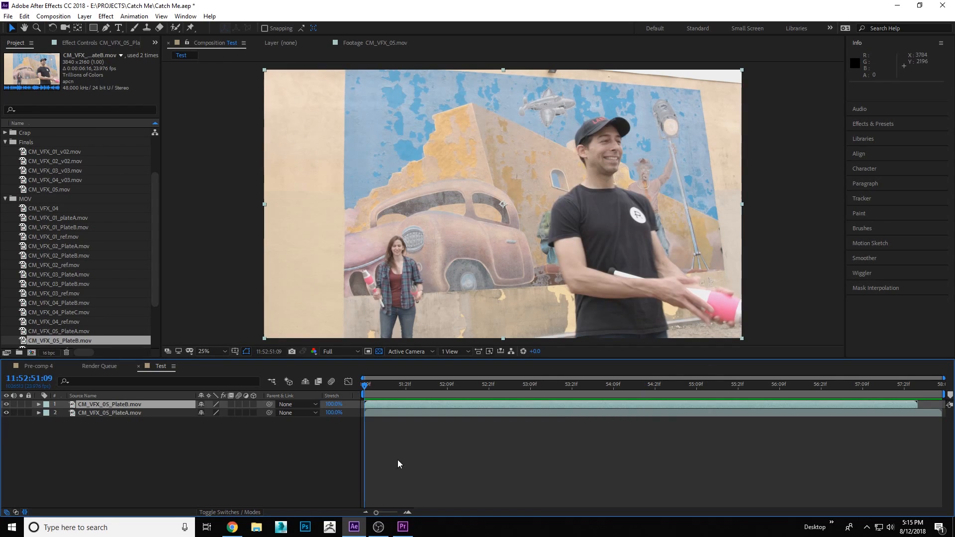
- Preview the Test composition with the PlateB layer hidden and set the current time to 11:52:52:11
{"action": "left_click", "coordinate": [404, 443]}
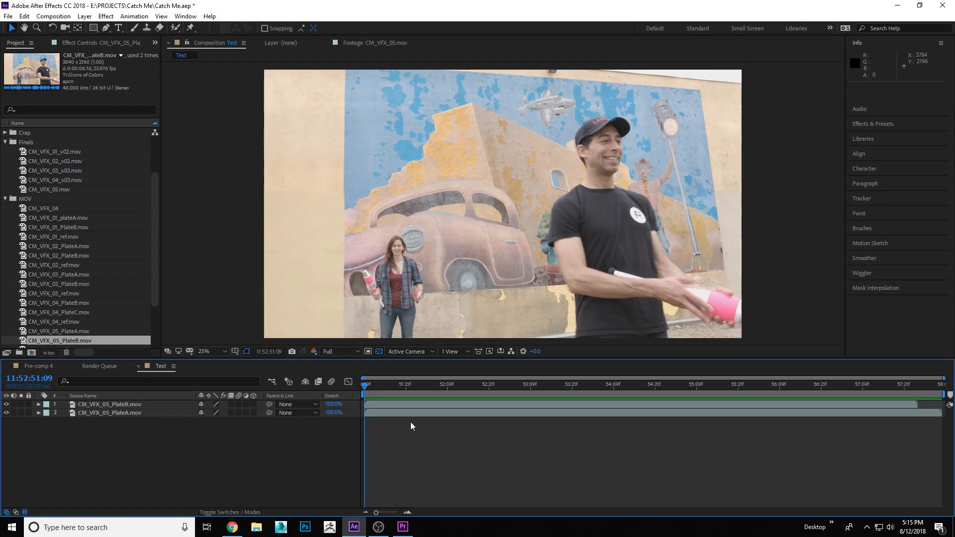
{"action": "key", "text": "space"}
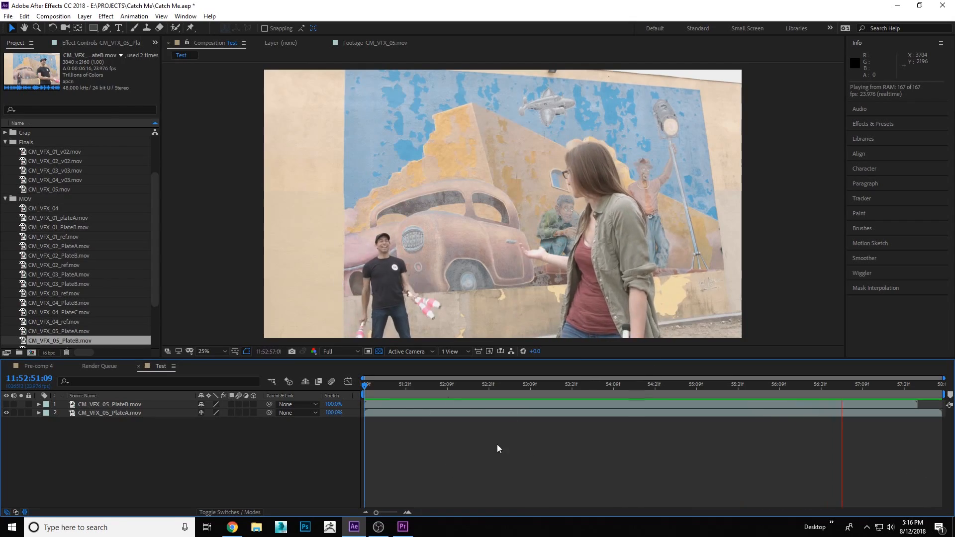
{"action": "left_click", "coordinate": [473, 389]}
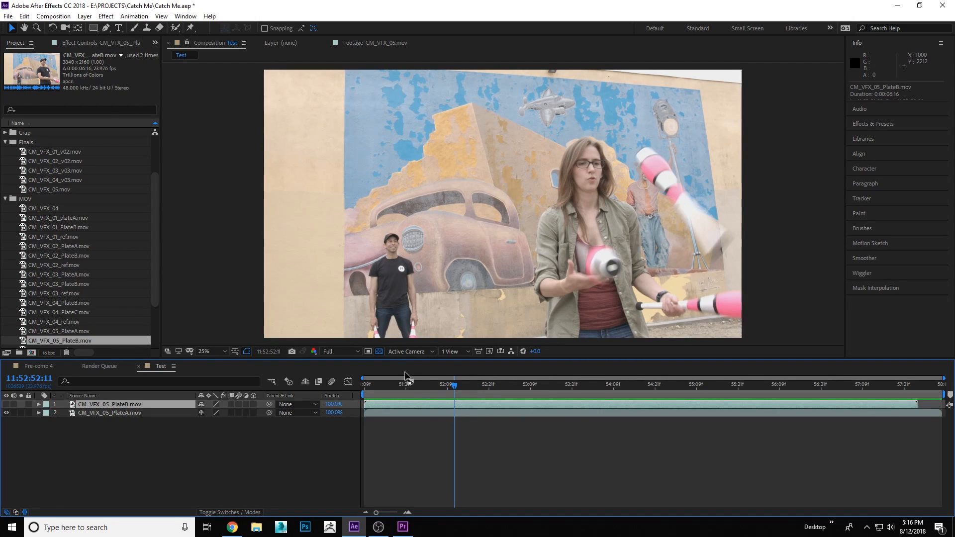
- Show the PlateB layer and mask its side with the small juggler using the Pen tool, extending the closed mask outside the frame
{"action": "left_click", "coordinate": [6, 404]}
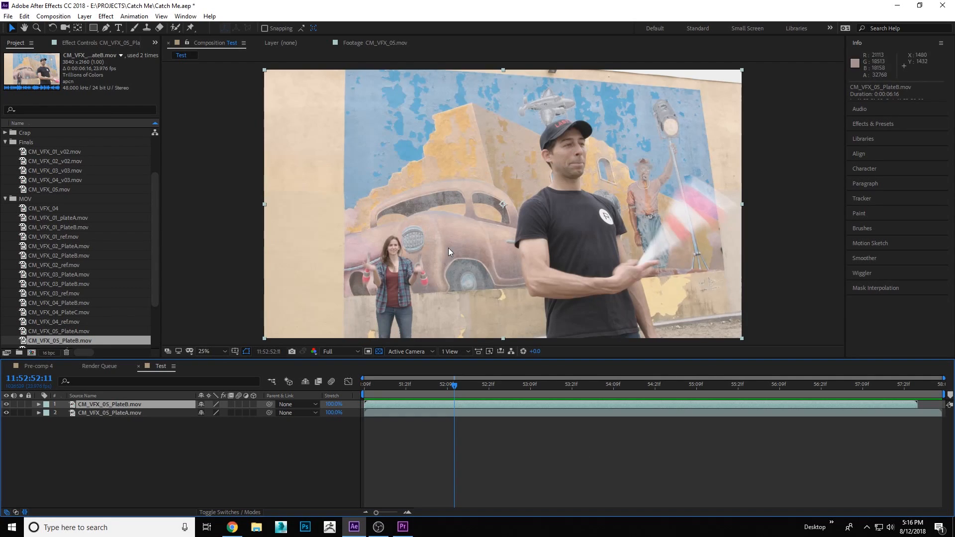
{"action": "key", "text": "comma"}
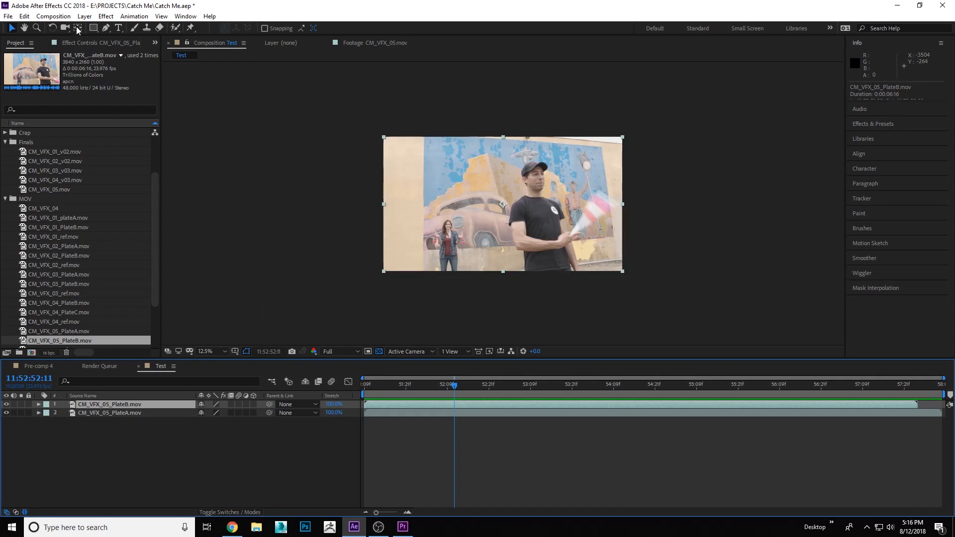
{"action": "left_click", "coordinate": [107, 32]}
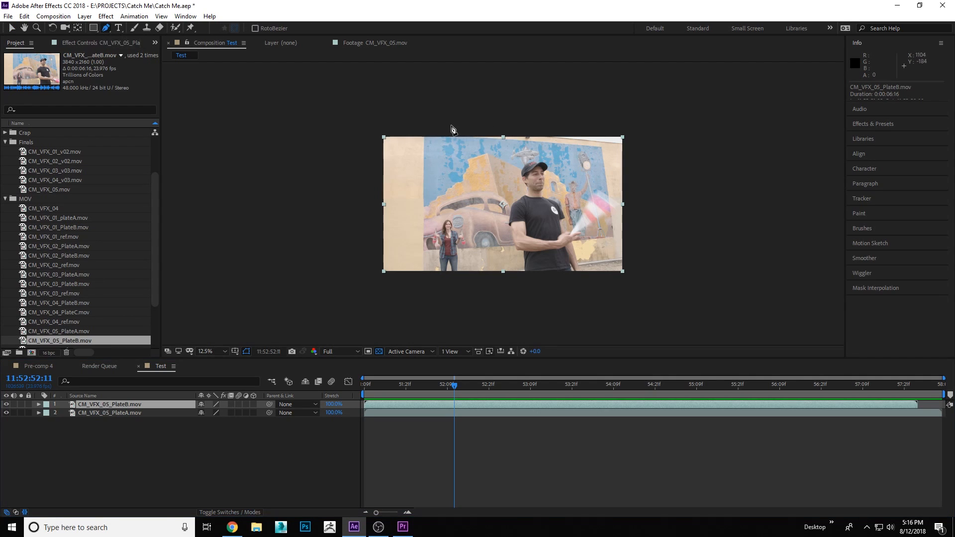
{"action": "left_click", "coordinate": [439, 98]}
{"action": "left_click", "coordinate": [342, 107]}
{"action": "left_click", "coordinate": [320, 288]}
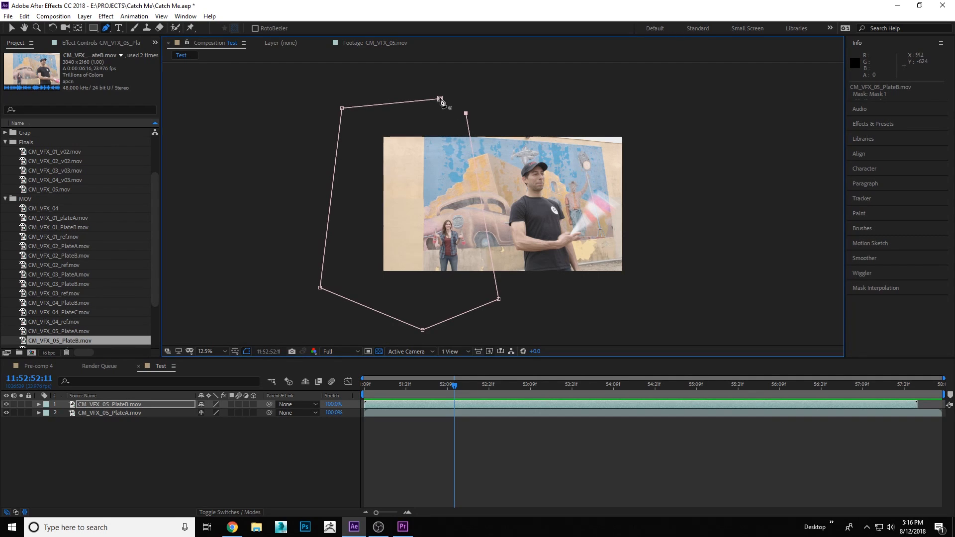
{"action": "left_click", "coordinate": [441, 99]}
{"action": "left_click", "coordinate": [12, 29]}
- Examine the masked PlateB over PlateA for a visible seam between the two shots, and enlarge the composition viewer
{"action": "scroll", "coordinate": [440, 226], "scroll_direction": "up", "scroll_amount": 1}
{"action": "scroll", "coordinate": [440, 227], "scroll_direction": "down", "scroll_amount": 1}
{"action": "scroll", "coordinate": [541, 194], "scroll_direction": "up", "scroll_amount": 1}
{"action": "scroll", "coordinate": [528, 248], "scroll_direction": "down", "scroll_amount": 1}
{"action": "left_click", "coordinate": [500, 442]}
{"action": "scroll", "coordinate": [476, 243], "scroll_direction": "up", "scroll_amount": 1}
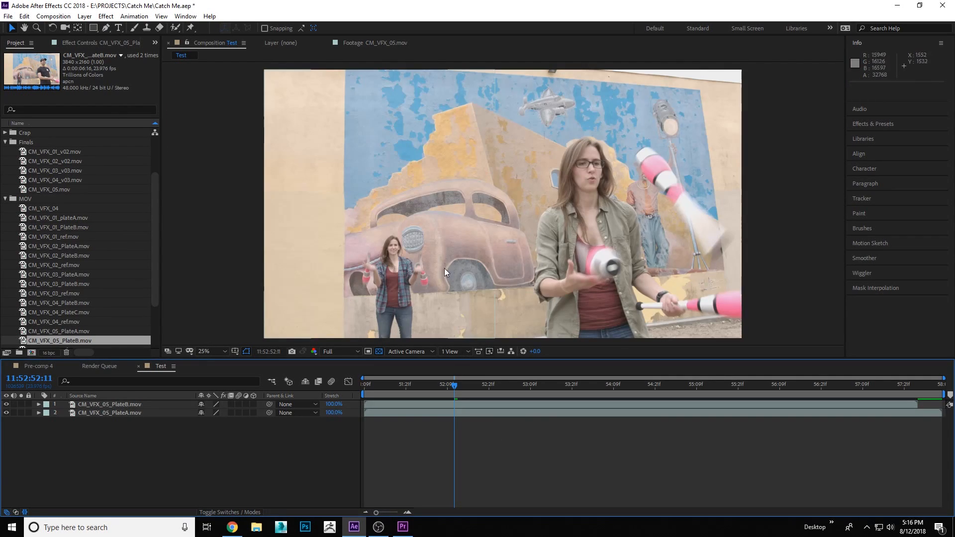
{"action": "scroll", "coordinate": [485, 271], "scroll_direction": "down", "scroll_amount": 3}
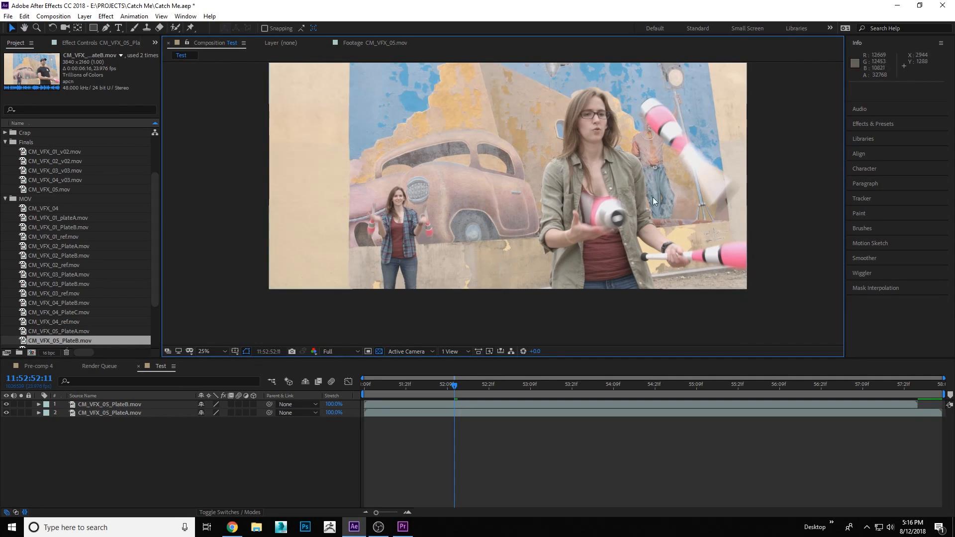
{"action": "scroll", "coordinate": [556, 259], "scroll_direction": "up", "scroll_amount": 2}
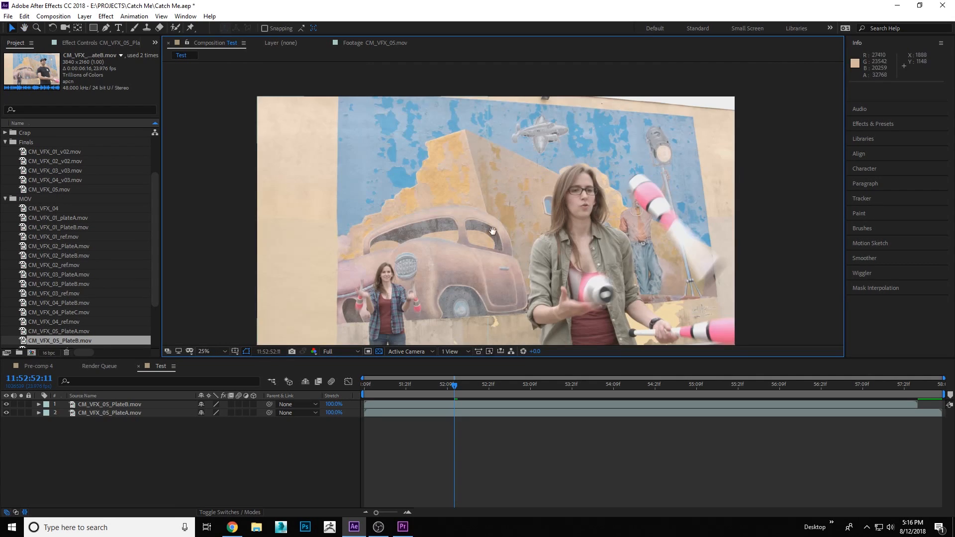
{"action": "scroll", "coordinate": [495, 203], "scroll_direction": "down", "scroll_amount": 2}
{"action": "left_click_drag", "start_coordinate": [494, 203], "coordinate": [494, 206]}
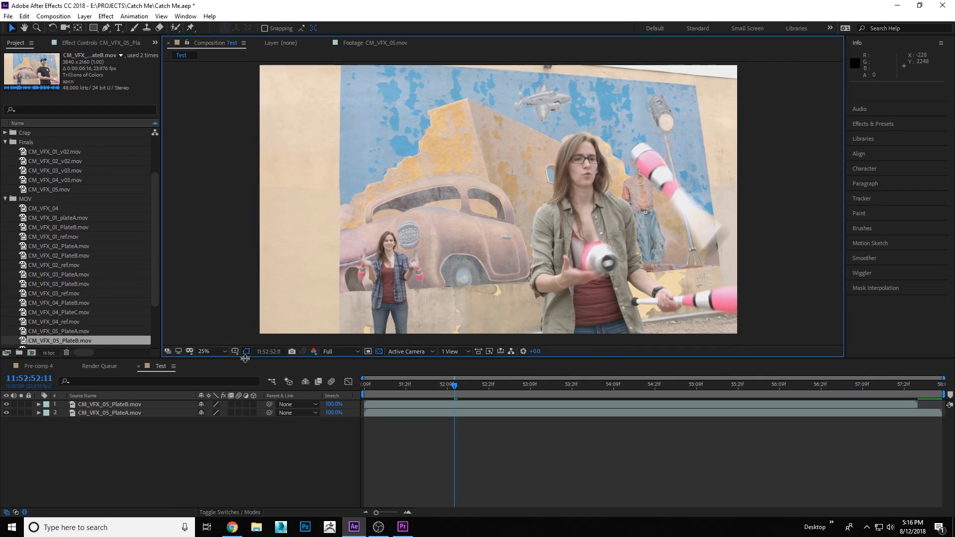
{"action": "left_click_drag", "start_coordinate": [245, 358], "coordinate": [245, 394]}
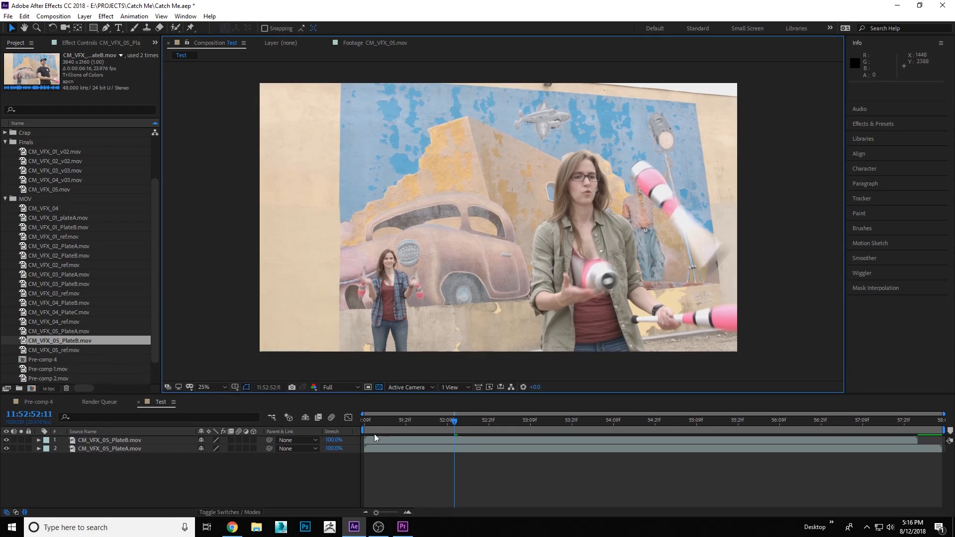
- Add the Exposure color correction effect to the PlateA layer and set its exposure to 0.35
{"action": "left_click", "coordinate": [102, 448]}
{"action": "left_click", "coordinate": [100, 44]}
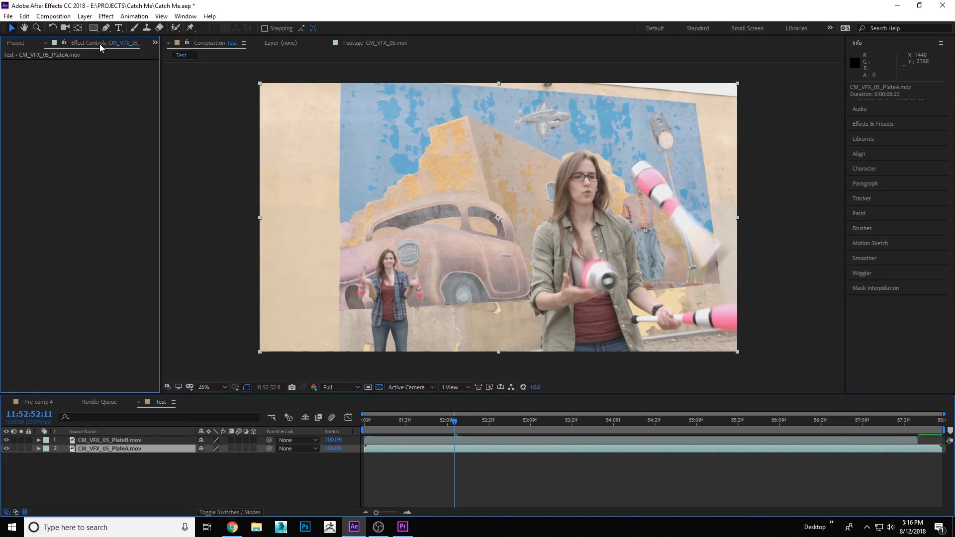
{"action": "right_click", "coordinate": [101, 139]}
{"action": "mouse_move", "coordinate": [168, 129]}
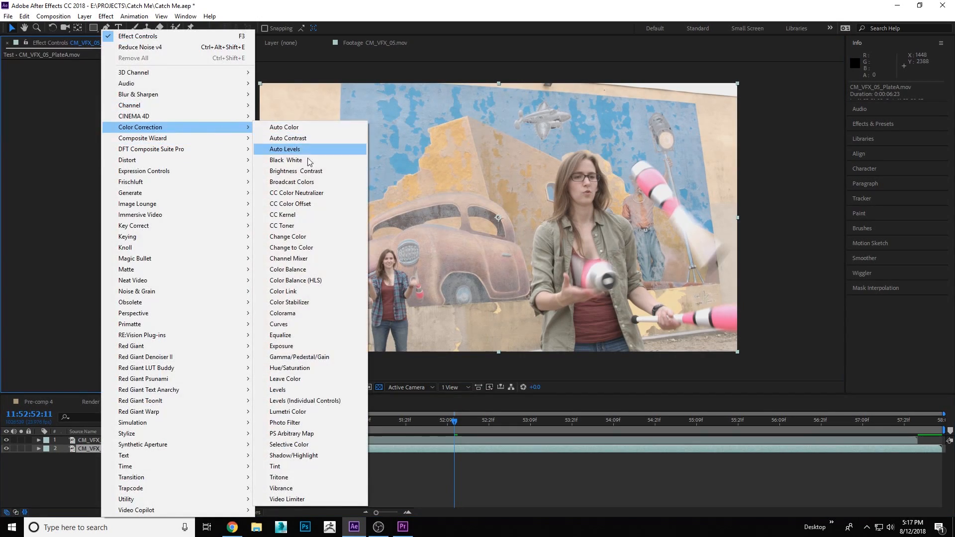
{"action": "left_click", "coordinate": [281, 346]}
{"action": "left_click_drag", "start_coordinate": [95, 91], "coordinate": [110, 88]}
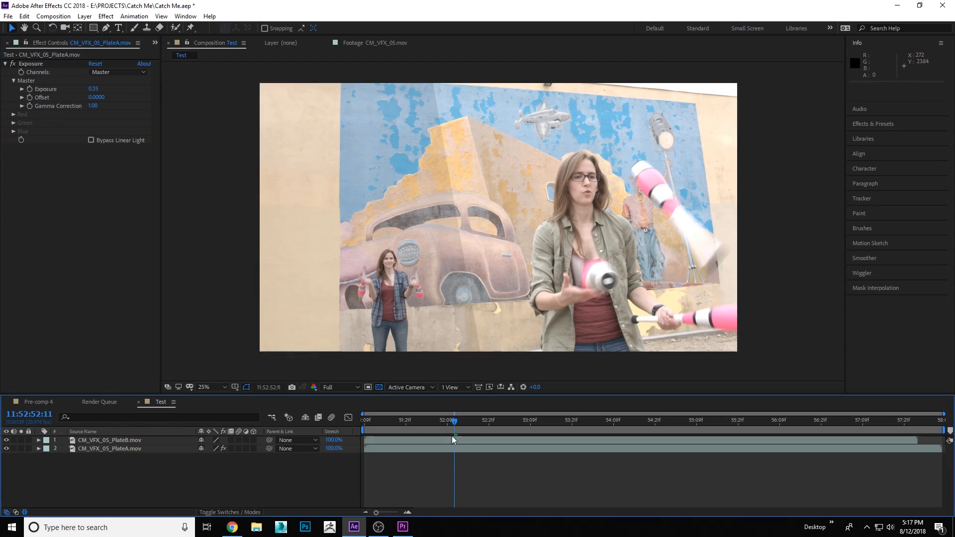
- Examine the PlateB mask's properties, outline and edge against the brightened PlateA
{"action": "left_click", "coordinate": [453, 437]}
{"action": "key", "text": "m"}
{"action": "key", "text": "m"}
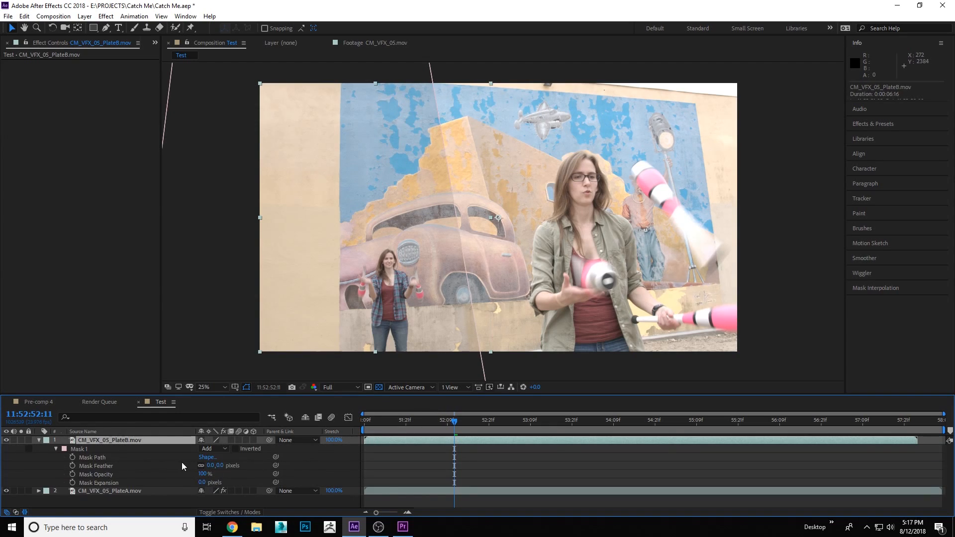
{"action": "key", "text": "m"}
{"action": "left_click", "coordinate": [372, 459]}
{"action": "left_click", "coordinate": [444, 440]}
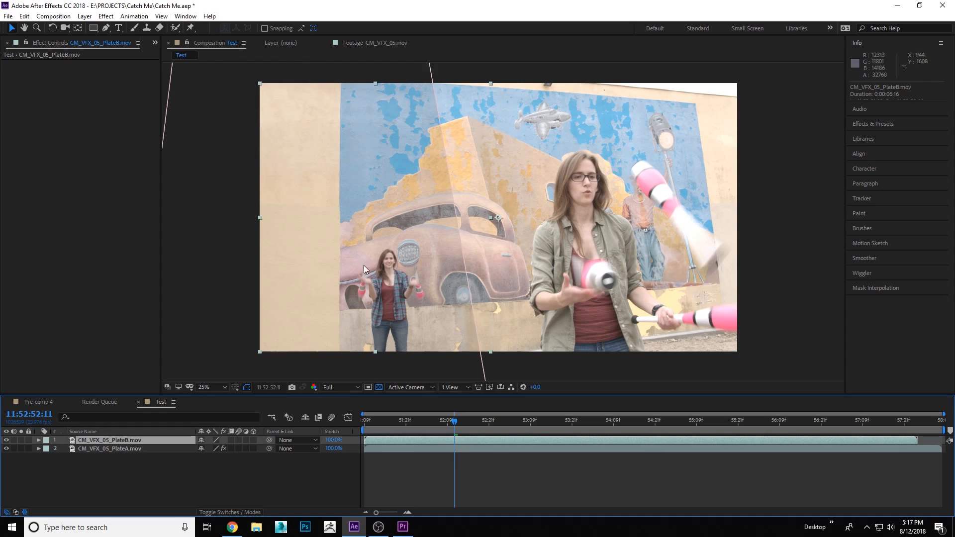
{"action": "key", "text": "comma"}
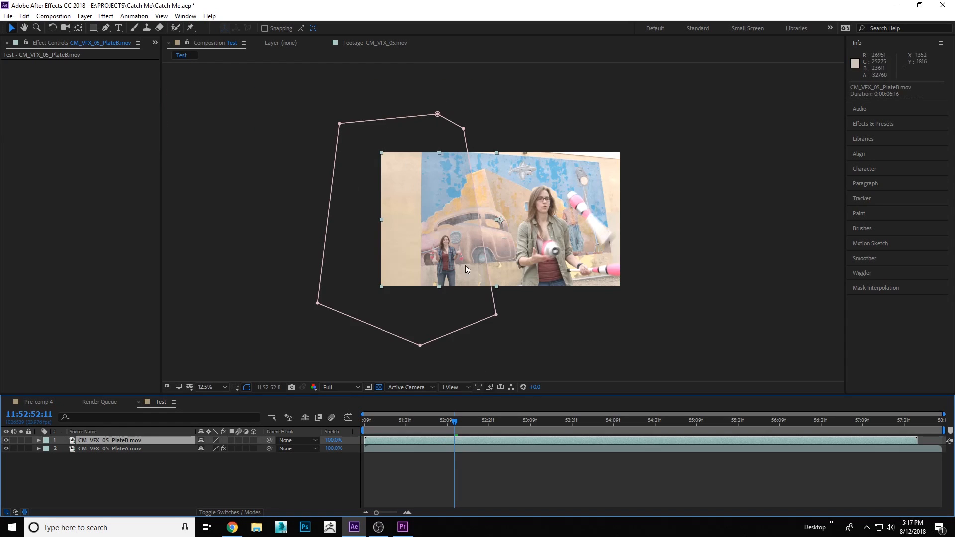
{"action": "key", "text": "period"}
- Set the feather of PlateB's Mask 1 to 212 pixels and collapse the layer's properties
{"action": "key", "text": "m"}
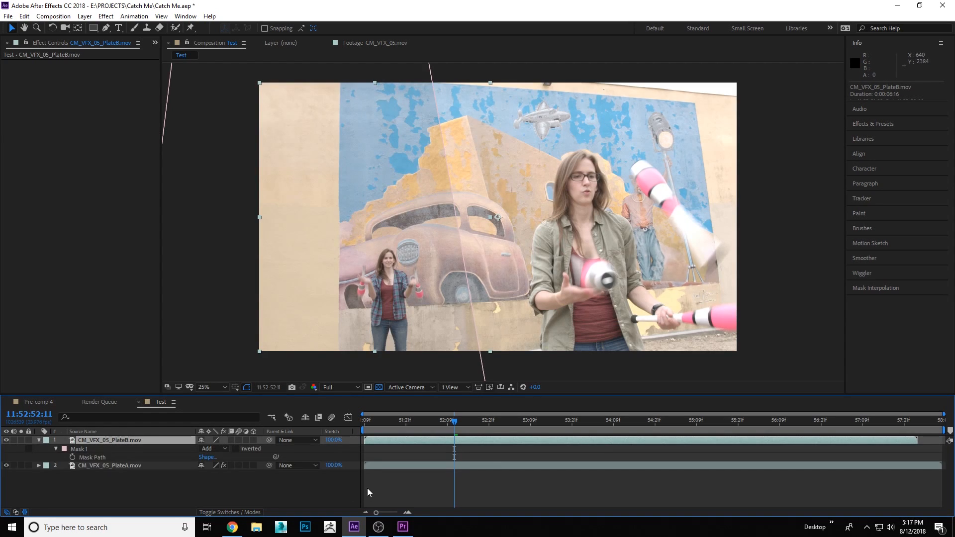
{"action": "key", "text": "m"}
{"action": "key", "text": "m"}
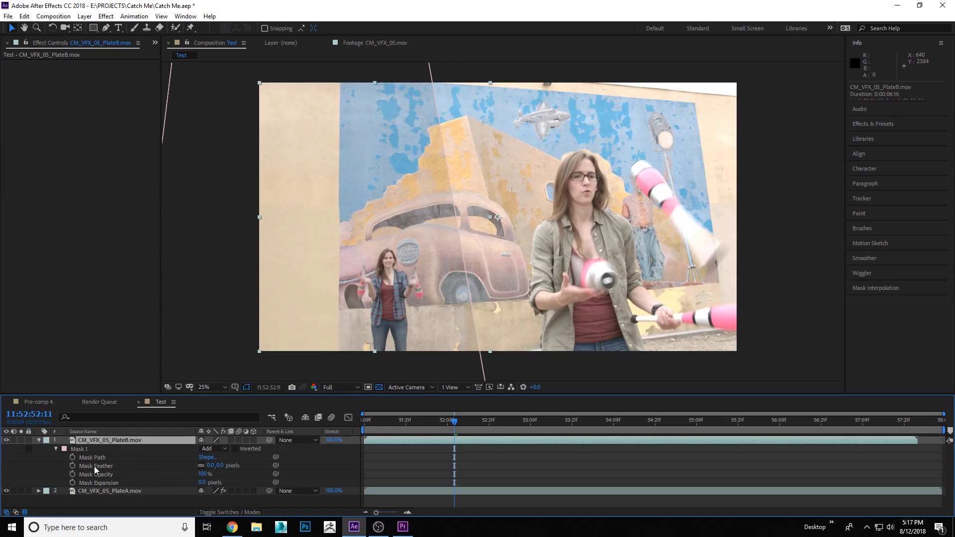
{"action": "left_click_drag", "start_coordinate": [210, 467], "coordinate": [239, 466]}
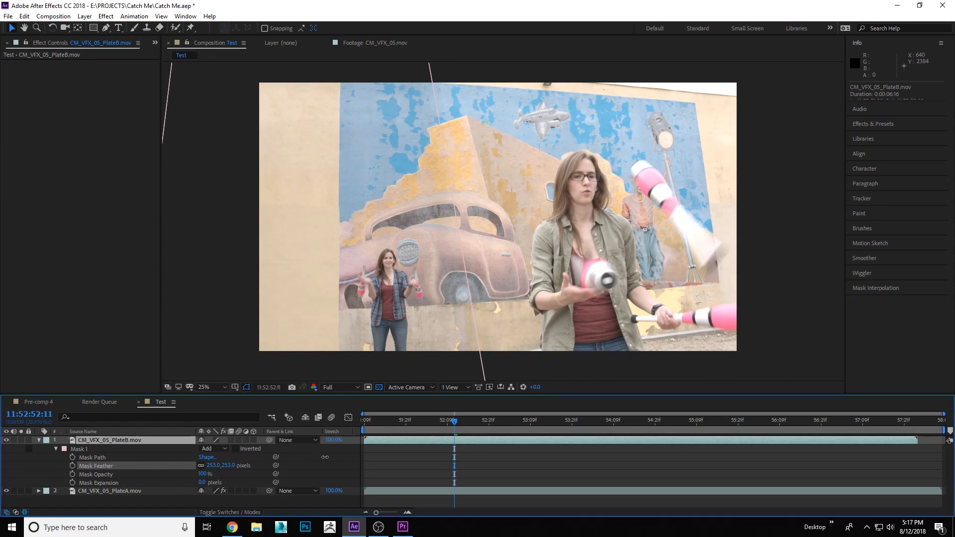
{"action": "left_click_drag", "start_coordinate": [312, 458], "coordinate": [307, 458]}
{"action": "left_click", "coordinate": [426, 461]}
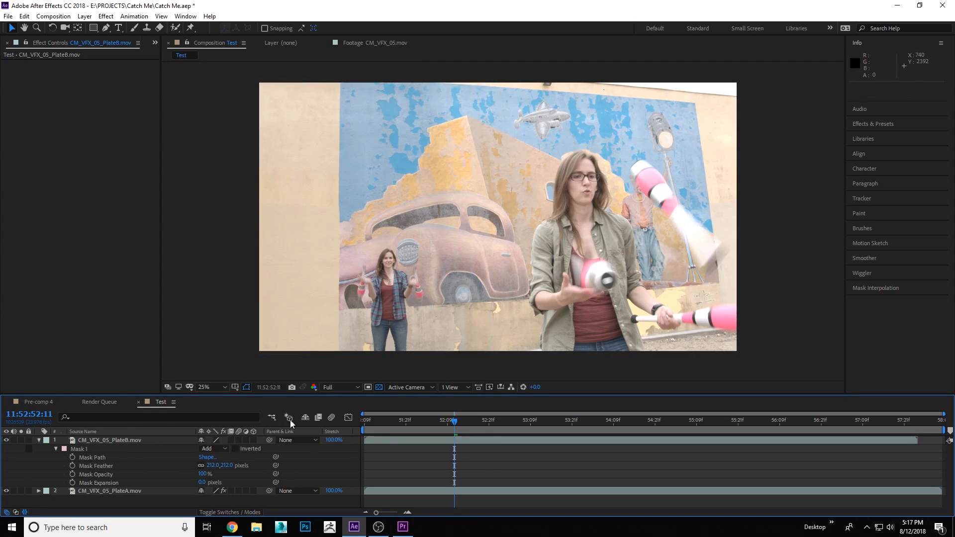
{"action": "left_click", "coordinate": [38, 441]}
{"action": "left_click", "coordinate": [39, 441]}
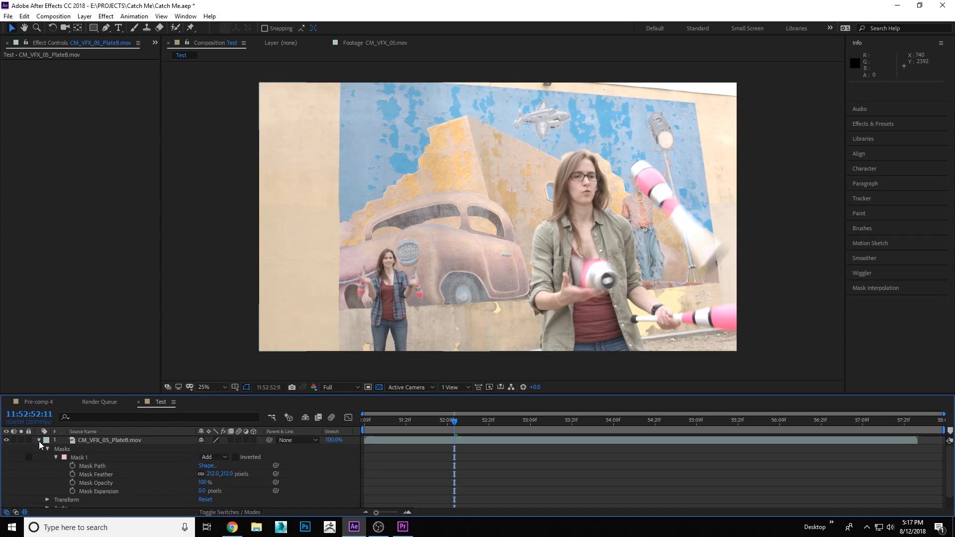
{"action": "left_click", "coordinate": [38, 441]}
- Delete the Exposure effect from the PlateA layer
{"action": "left_click", "coordinate": [96, 449]}
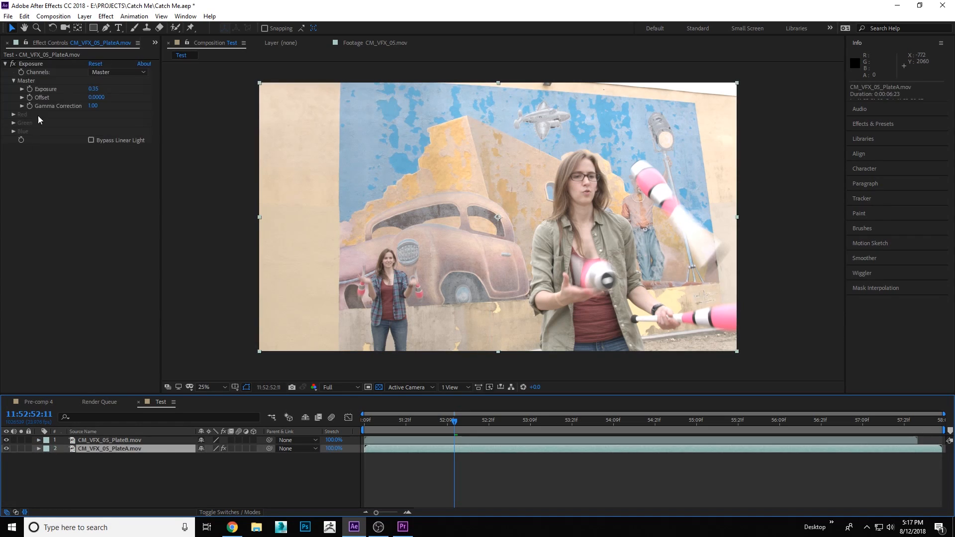
{"action": "left_click", "coordinate": [28, 63]}
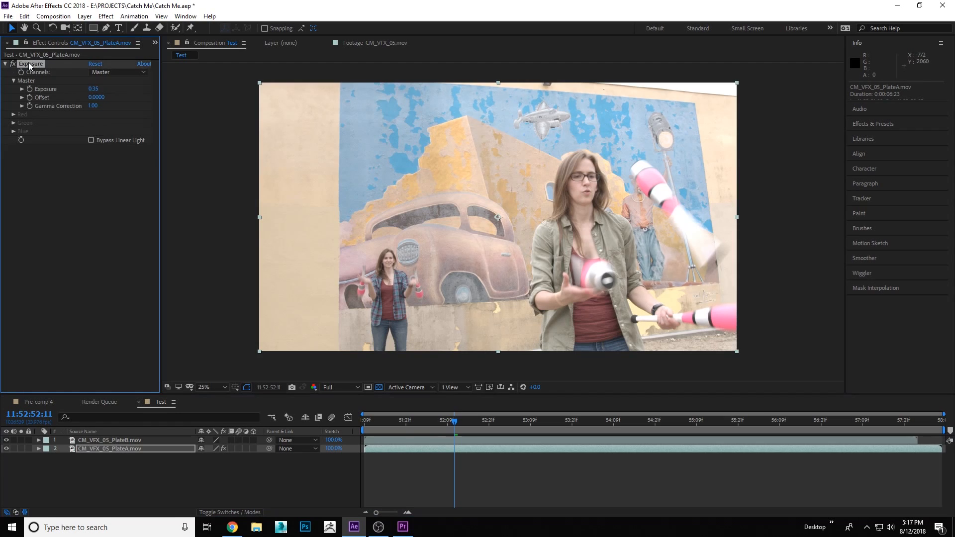
{"action": "key", "text": "Delete"}
- Set the feather of PlateB's Mask 1 to 150 pixels and save the project
{"action": "left_click", "coordinate": [117, 439]}
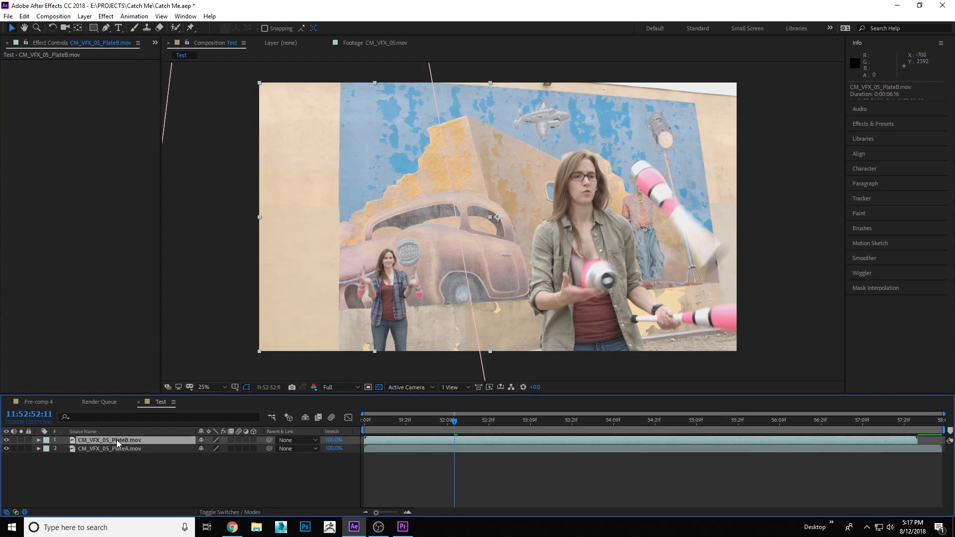
{"action": "key", "text": "m"}
{"action": "key", "text": "m"}
{"action": "left_click", "coordinate": [213, 465]}
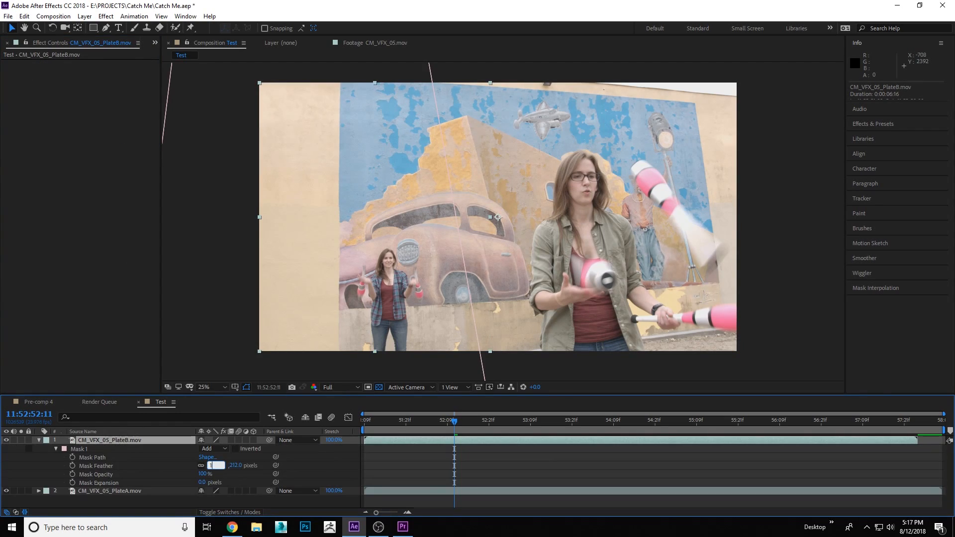
{"action": "type", "text": "150"}
{"action": "key", "text": "Return"}
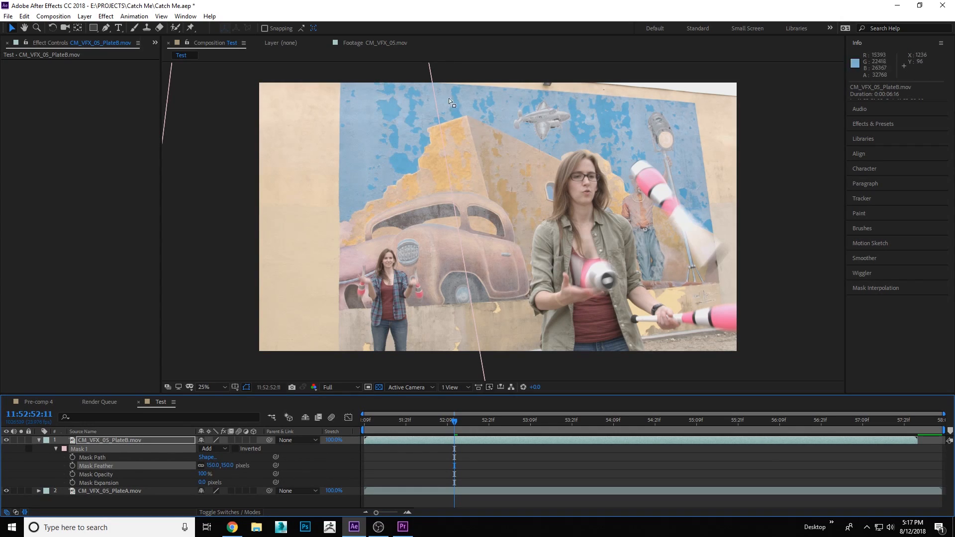
{"action": "left_click", "coordinate": [429, 452]}
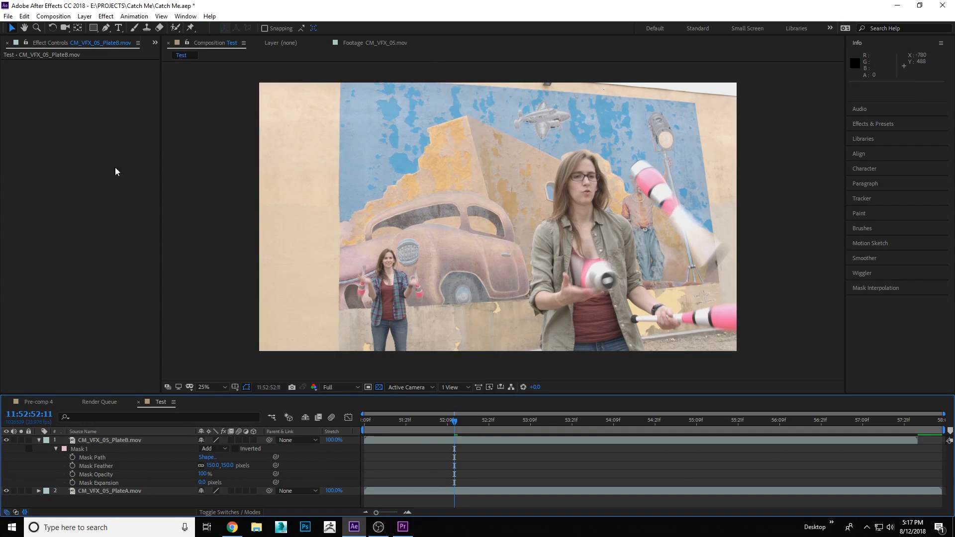
{"action": "left_click", "coordinate": [39, 441]}
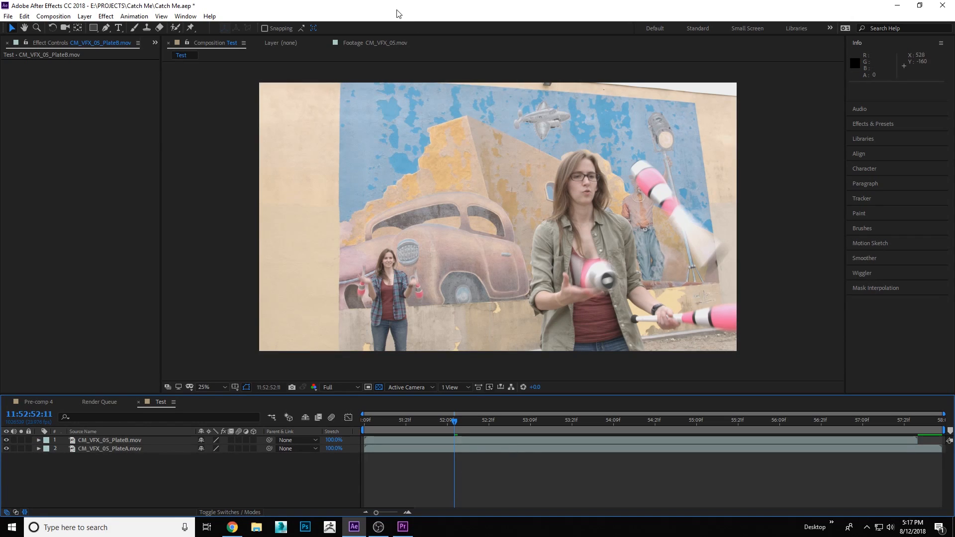
{"action": "key", "text": "ctrl+s"}
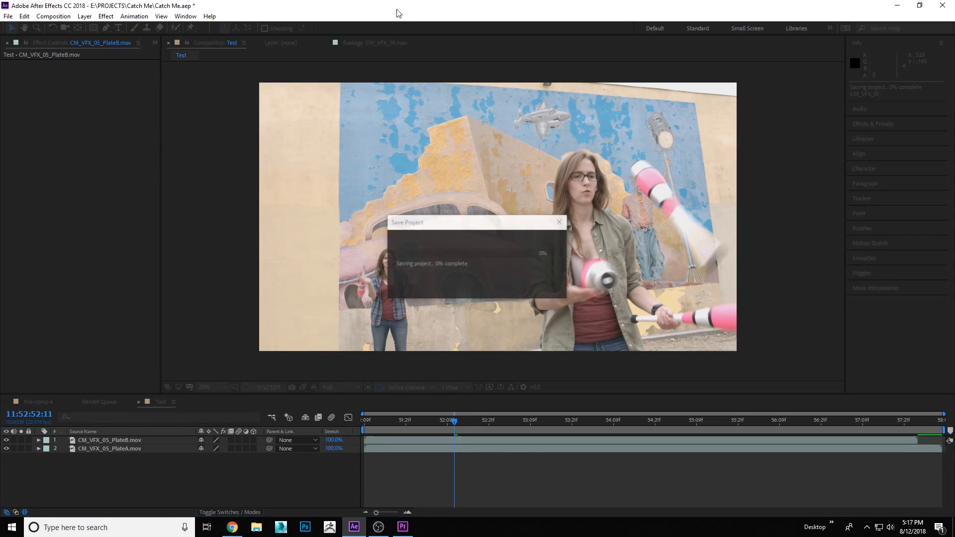
- Preview the combined plates from near the start and set the current time to 11:52:53:07
{"action": "left_click_drag", "start_coordinate": [420, 422], "coordinate": [369, 425]}
{"action": "key", "text": "space"}
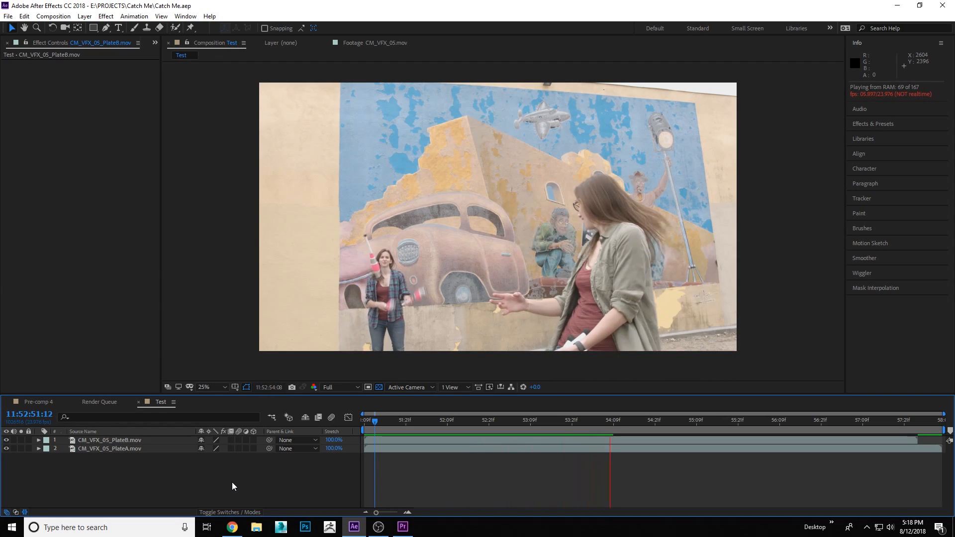
{"action": "left_click_drag", "start_coordinate": [381, 422], "coordinate": [523, 428]}
- Delete Mask 1 from the PlateB layer
{"action": "key", "text": "t"}
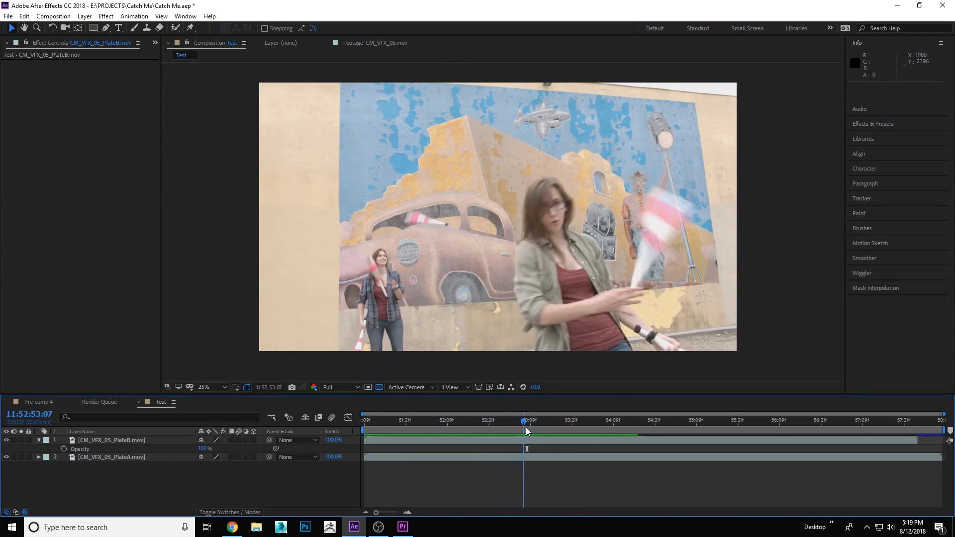
{"action": "left_click", "coordinate": [514, 440]}
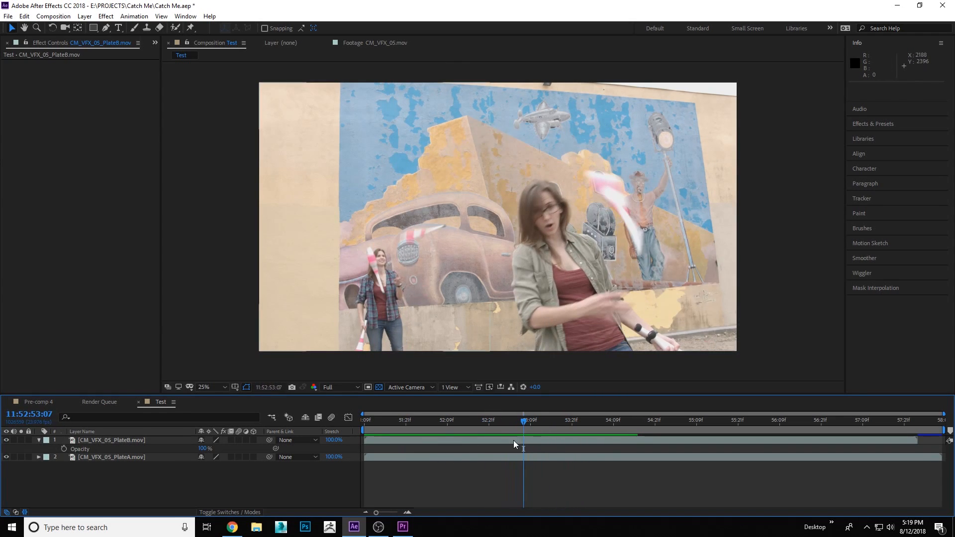
{"action": "scroll", "coordinate": [424, 224], "scroll_direction": "down", "scroll_amount": 1}
{"action": "scroll", "coordinate": [425, 224], "scroll_direction": "up", "scroll_amount": 1}
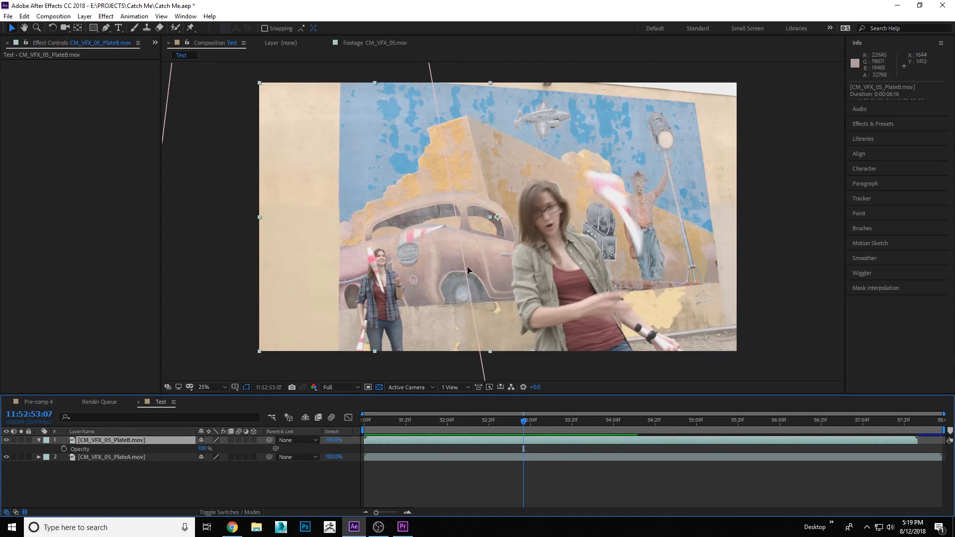
{"action": "key", "text": "m"}
{"action": "left_click", "coordinate": [74, 448]}
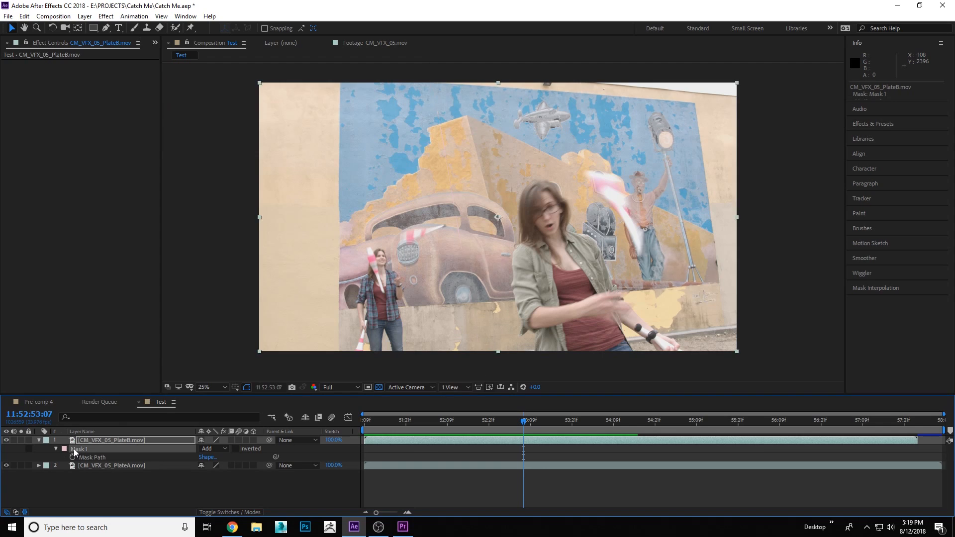
{"action": "key", "text": "Delete"}
- Set the PlateB layer's opacity to 50%
{"action": "key", "text": "t"}
{"action": "left_click", "coordinate": [205, 448]}
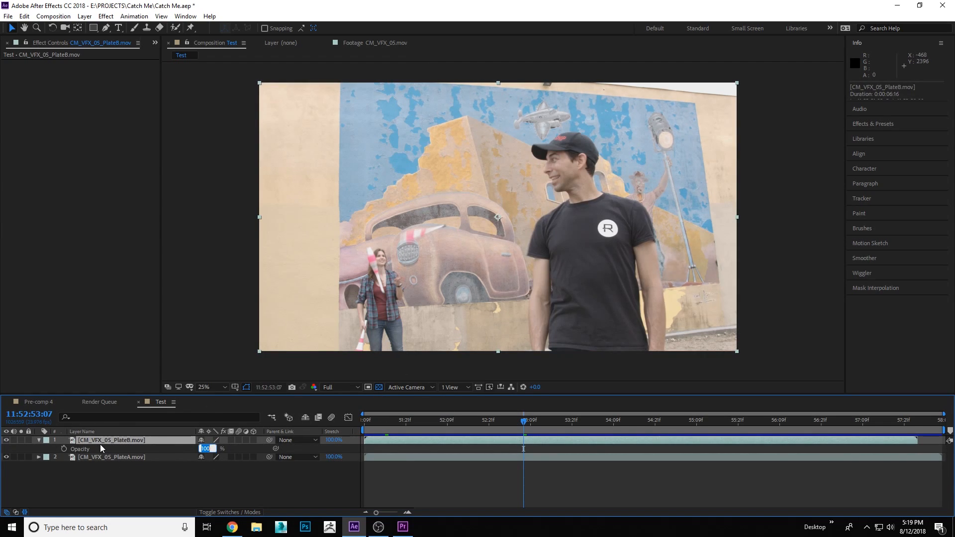
{"action": "key", "text": "Return"}
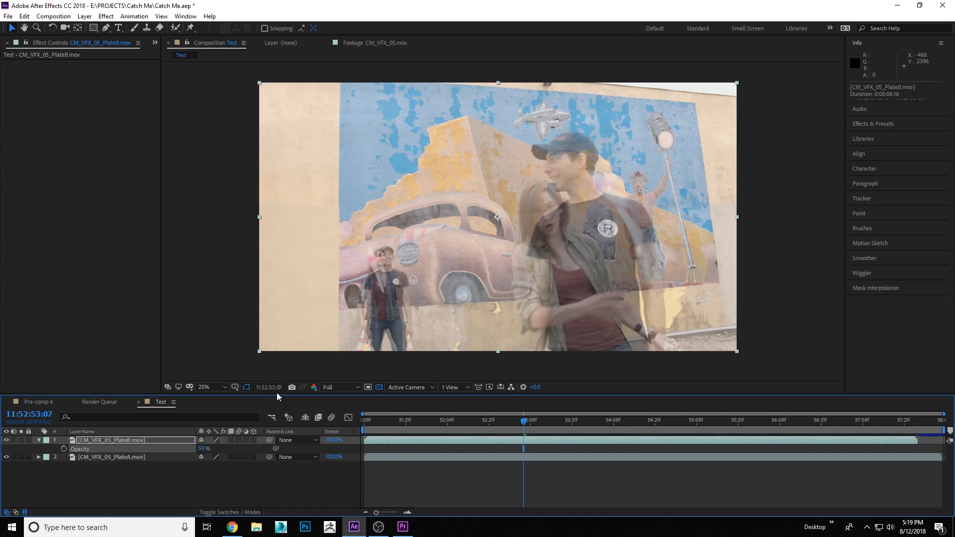
- Move to 11:52:53:15 and compare the frame with the PlateB layer hidden and shown
{"action": "left_click_drag", "start_coordinate": [461, 421], "coordinate": [552, 426]}
{"action": "left_click", "coordinate": [6, 440]}
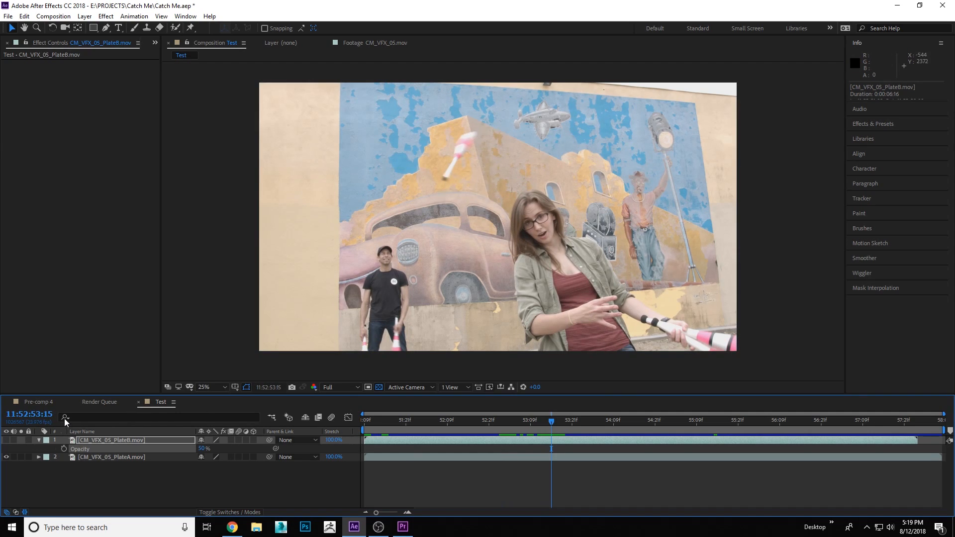
{"action": "left_click", "coordinate": [6, 440]}
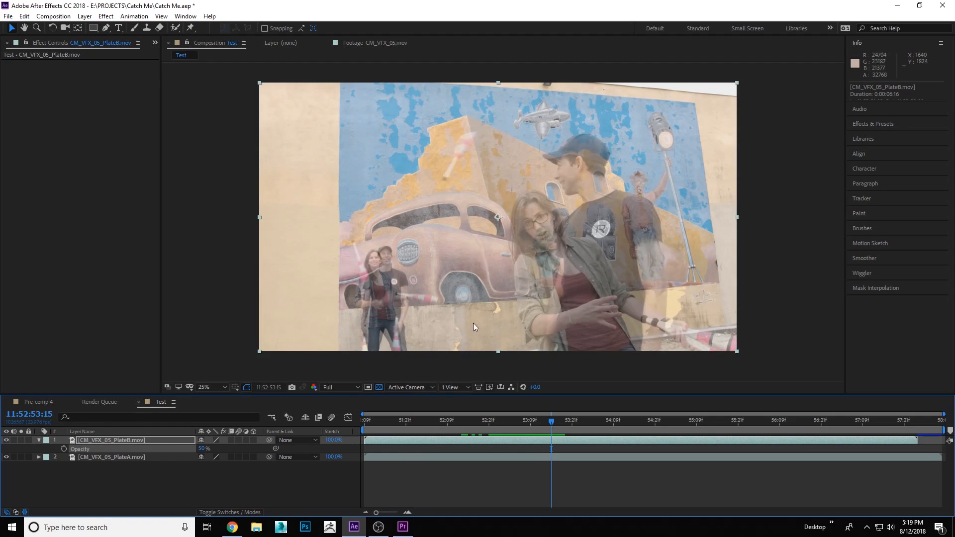
- Slide the PlateB layer about 15 frames later in the timeline and check it in isolation at 11:52:53:17
{"action": "left_click_drag", "start_coordinate": [547, 441], "coordinate": [561, 416]}
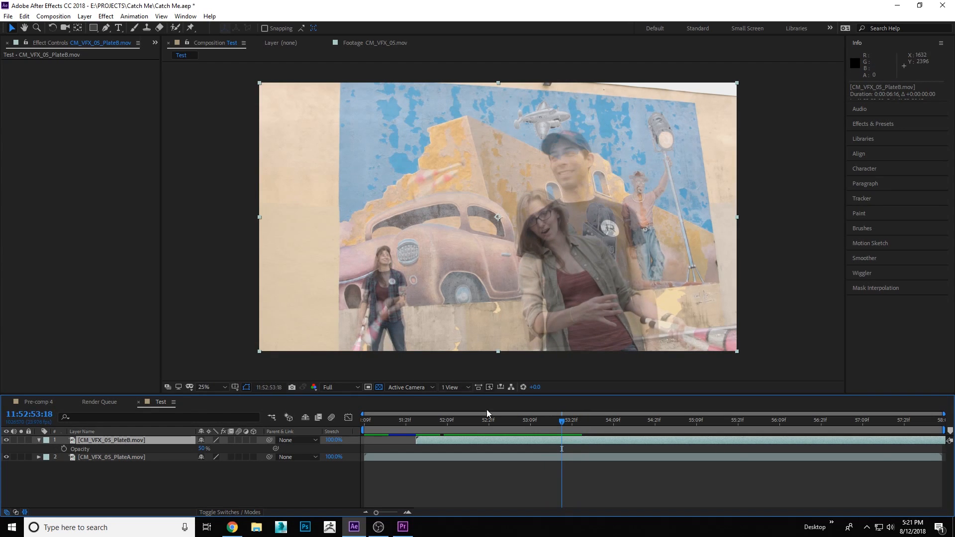
{"action": "mouse_move", "coordinate": [575, 421]}
{"action": "left_mouse_down"}
{"action": "mouse_move", "coordinate": [538, 428]}
{"action": "mouse_move", "coordinate": [561, 426]}
{"action": "left_mouse_up"}
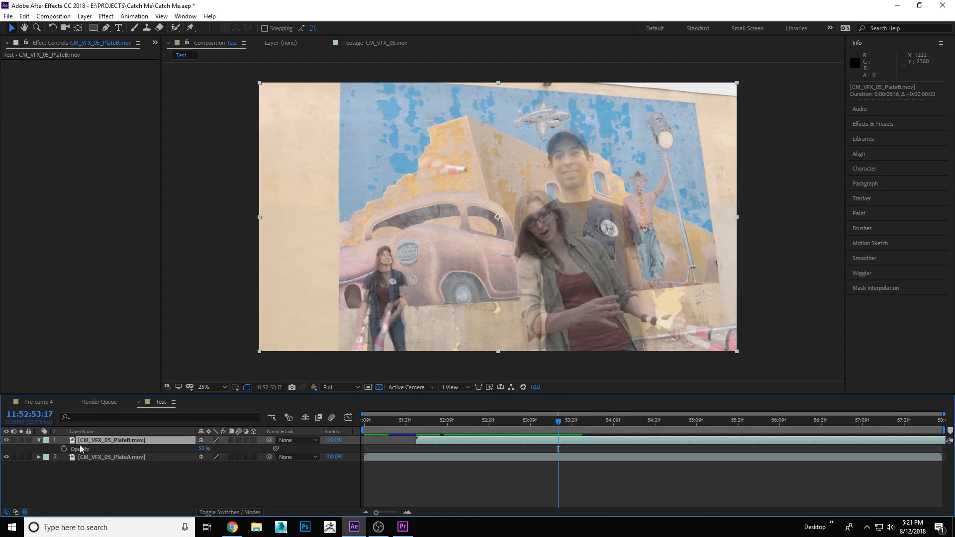
{"action": "left_click", "coordinate": [21, 440]}
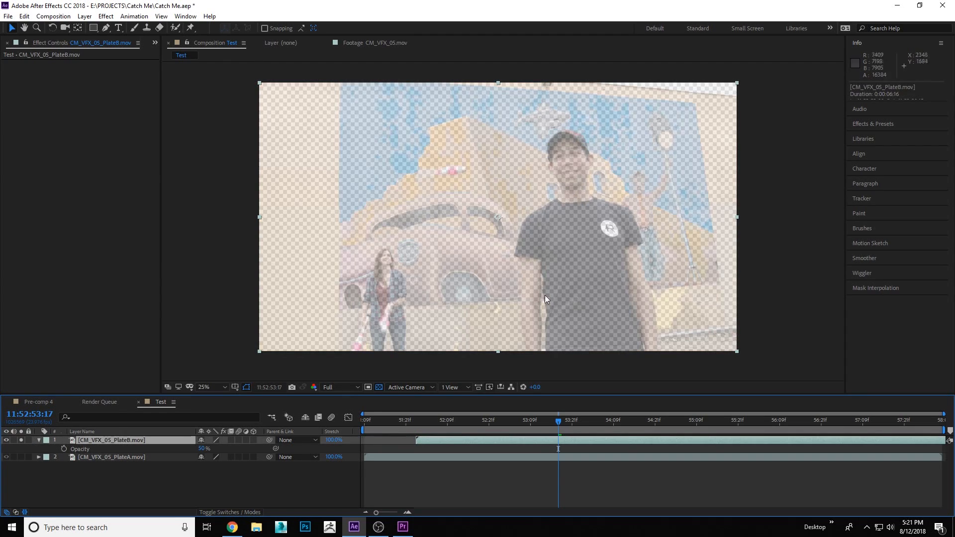
{"action": "left_click", "coordinate": [20, 440]}
- Draw a closed Pen mask on the PlateB layer around the background juggler, extending past the frame and ending vertically near the car's front wheel
{"action": "key", "text": "comma"}
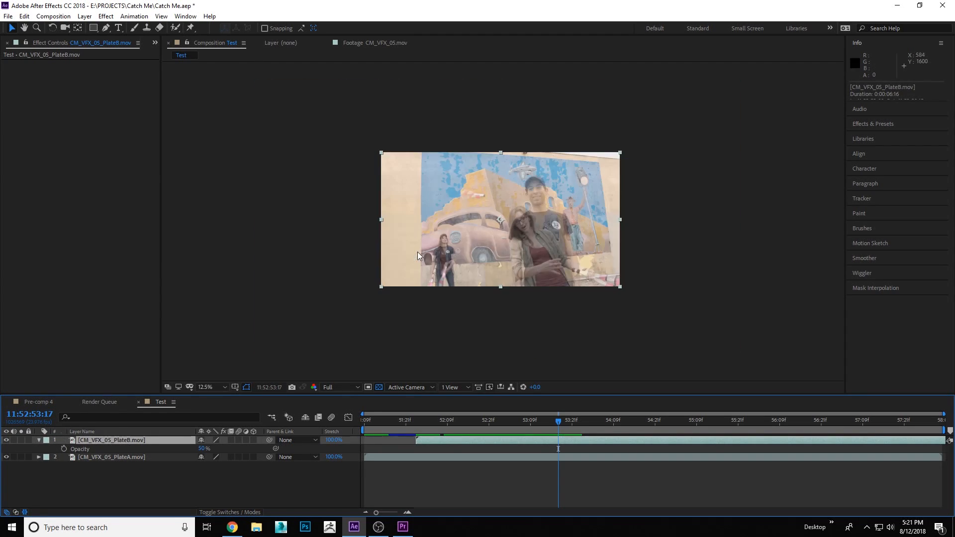
{"action": "left_click", "coordinate": [107, 27]}
{"action": "left_click", "coordinate": [451, 127]}
{"action": "mouse_move", "coordinate": [424, 127]}
{"action": "left_mouse_down"}
{"action": "mouse_move", "coordinate": [396, 128]}
{"action": "mouse_move", "coordinate": [348, 165]}
{"action": "left_mouse_up"}
{"action": "left_click_drag", "start_coordinate": [331, 255], "coordinate": [336, 279]}
{"action": "left_click", "coordinate": [440, 323]}
{"action": "left_click", "coordinate": [477, 310]}
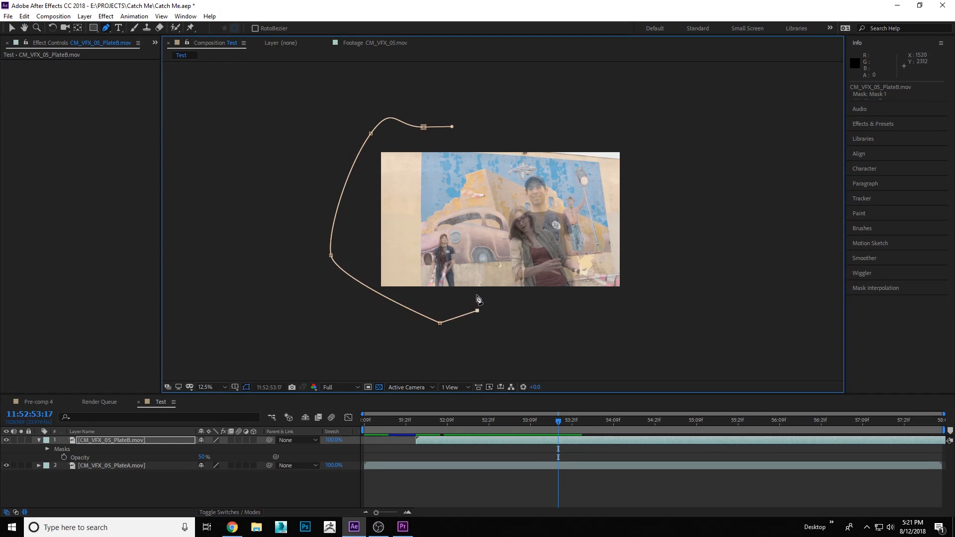
{"action": "scroll", "coordinate": [482, 257], "scroll_direction": "up", "scroll_amount": 2}
{"action": "left_click", "coordinate": [497, 219]}
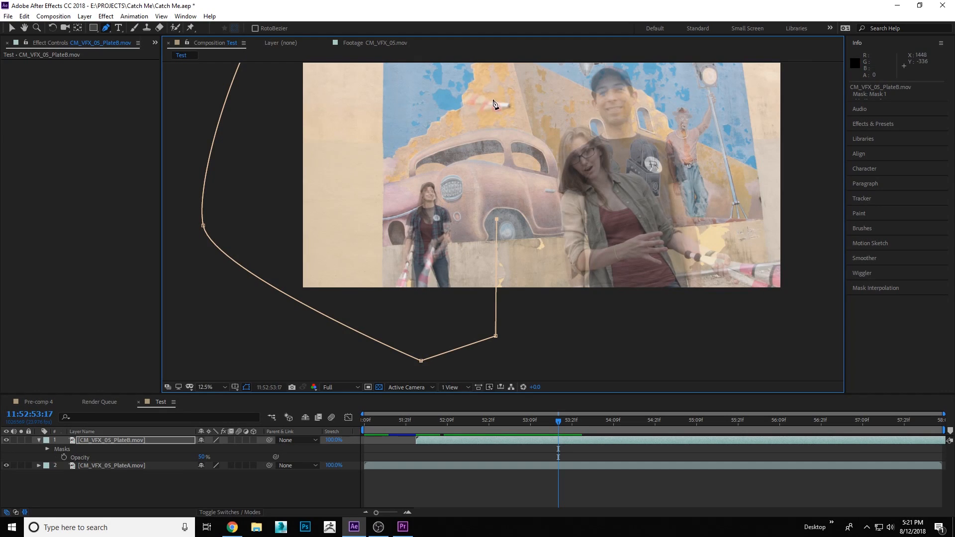
{"action": "scroll", "coordinate": [490, 111], "scroll_direction": "down", "scroll_amount": 1}
{"action": "left_click", "coordinate": [446, 98]}
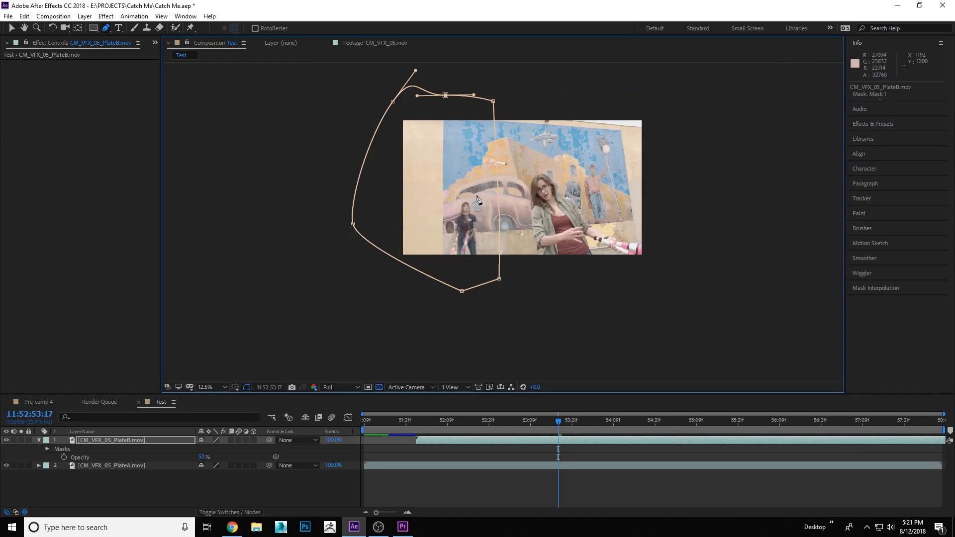
- Set the PlateB layer's opacity to 100% and deselect the layer
{"action": "key", "text": "period"}
{"action": "left_click", "coordinate": [113, 440]}
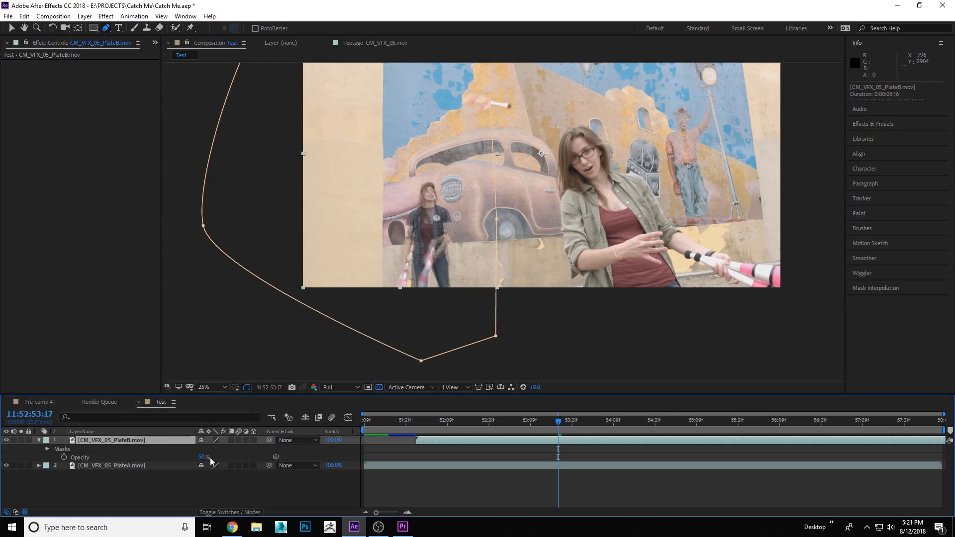
{"action": "left_click_drag", "start_coordinate": [202, 458], "coordinate": [324, 450]}
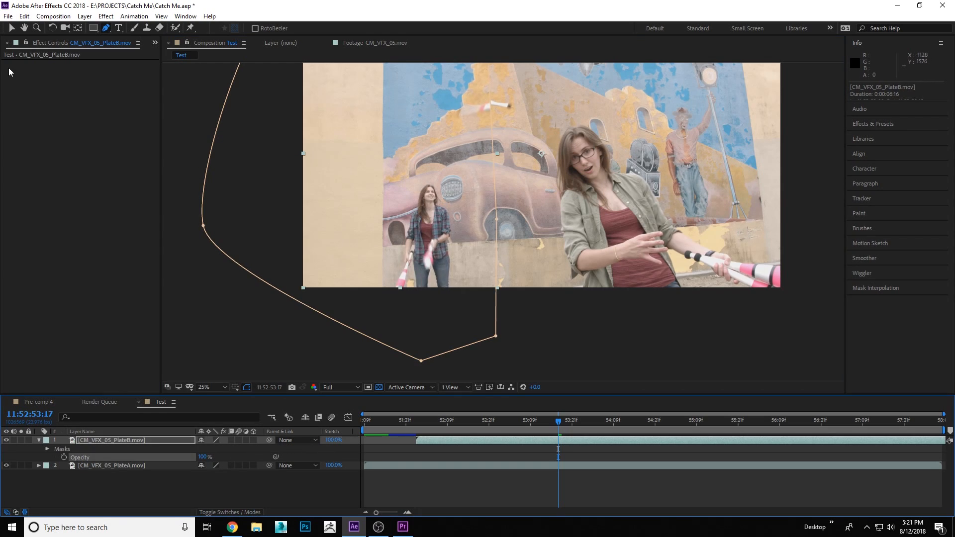
{"action": "left_click", "coordinate": [13, 30]}
{"action": "left_click", "coordinate": [671, 450]}
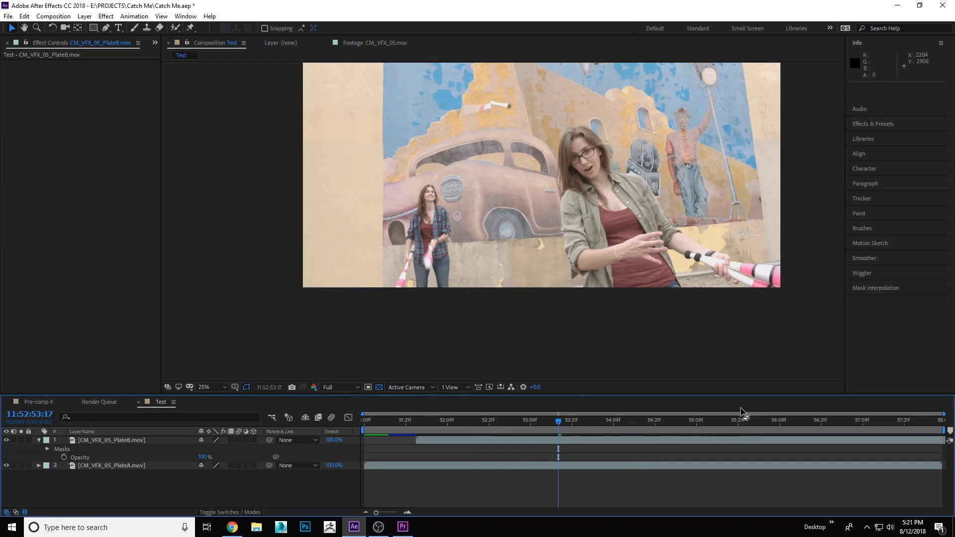
- Set the work area to run from 11:52:52:19 to 11:52:54:21
{"action": "left_click", "coordinate": [654, 419]}
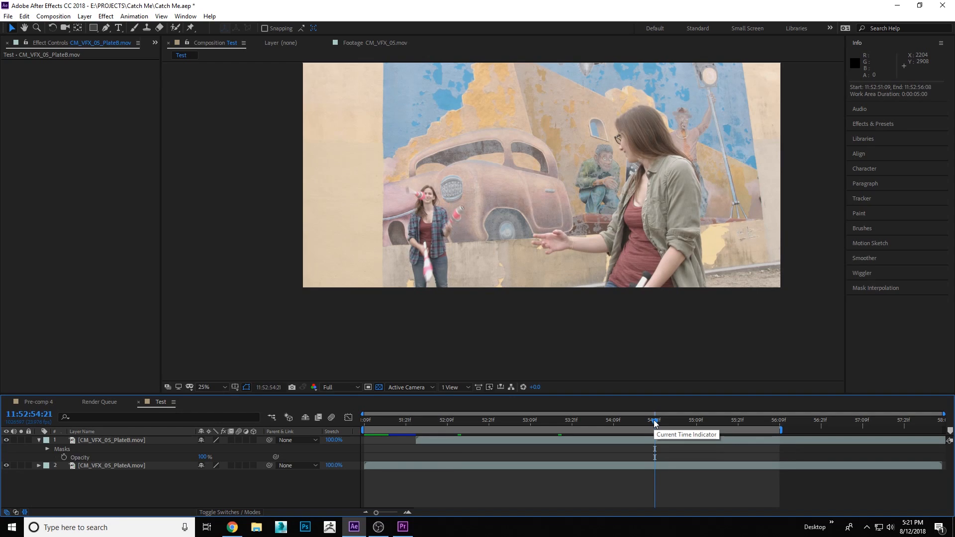
{"action": "key", "text": "n"}
{"action": "left_click_drag", "start_coordinate": [655, 423], "coordinate": [489, 423]}
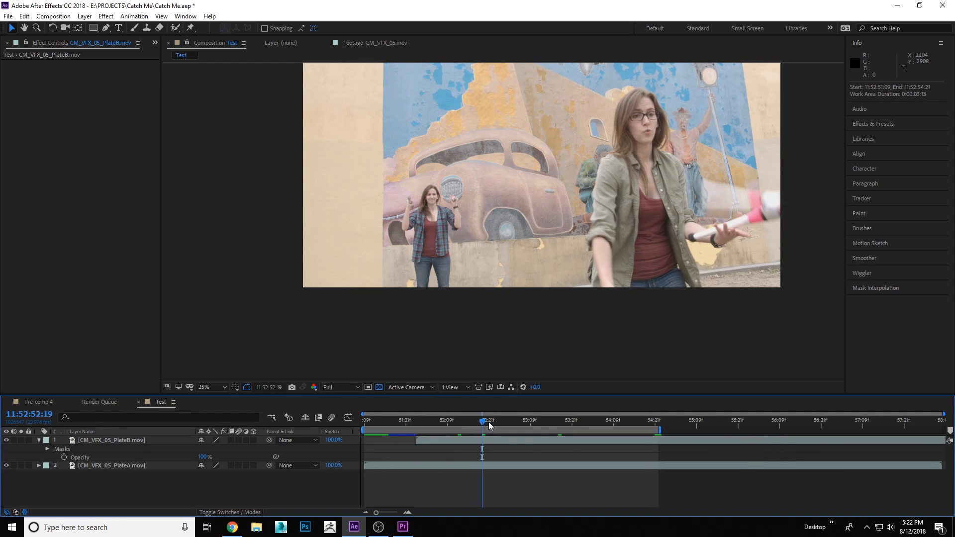
{"action": "key", "text": "b"}
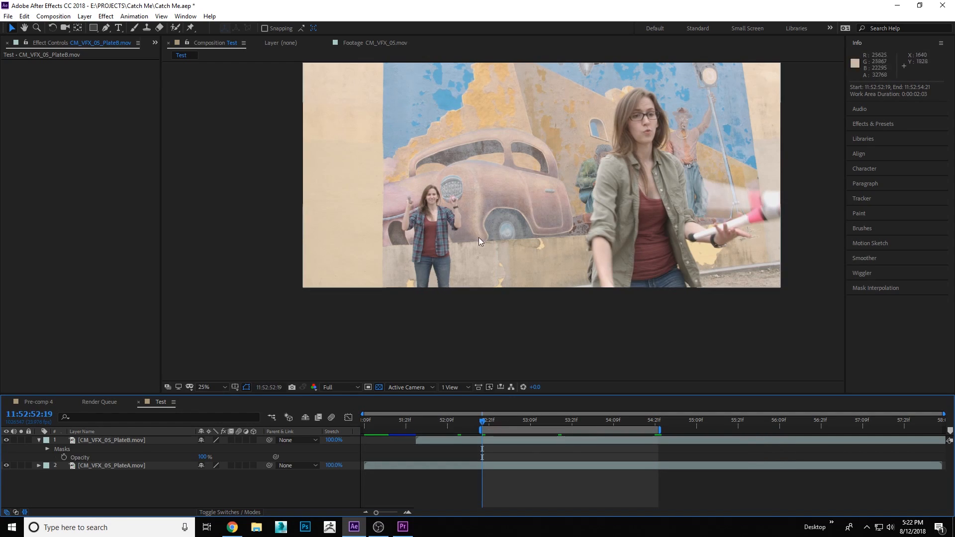
- Fit the composition to the viewer, preview the work area and inspect the airborne club at 11:52:53:16
{"action": "left_click_drag", "start_coordinate": [562, 222], "coordinate": [515, 290]}
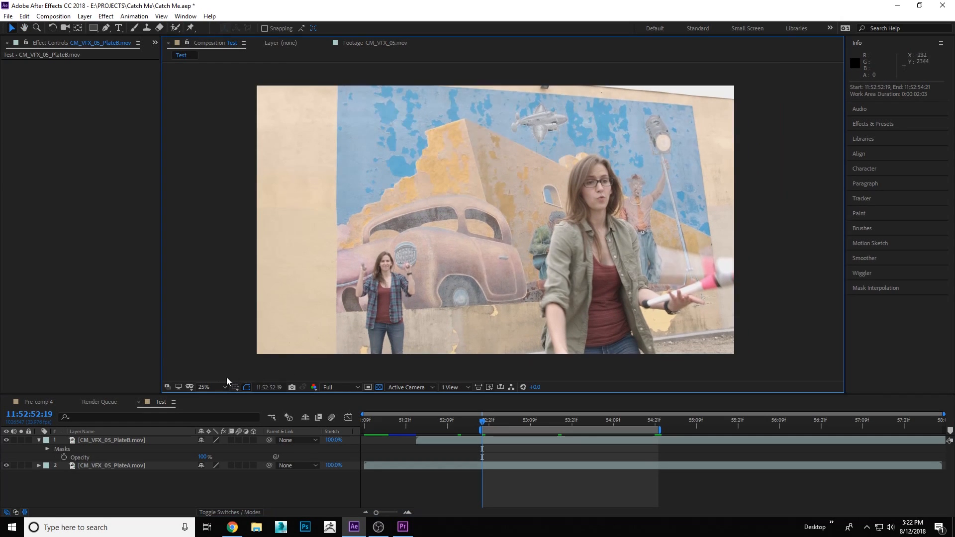
{"action": "left_click", "coordinate": [216, 386]}
{"action": "left_click", "coordinate": [214, 211]}
{"action": "left_click", "coordinate": [537, 476]}
{"action": "key", "text": "space"}
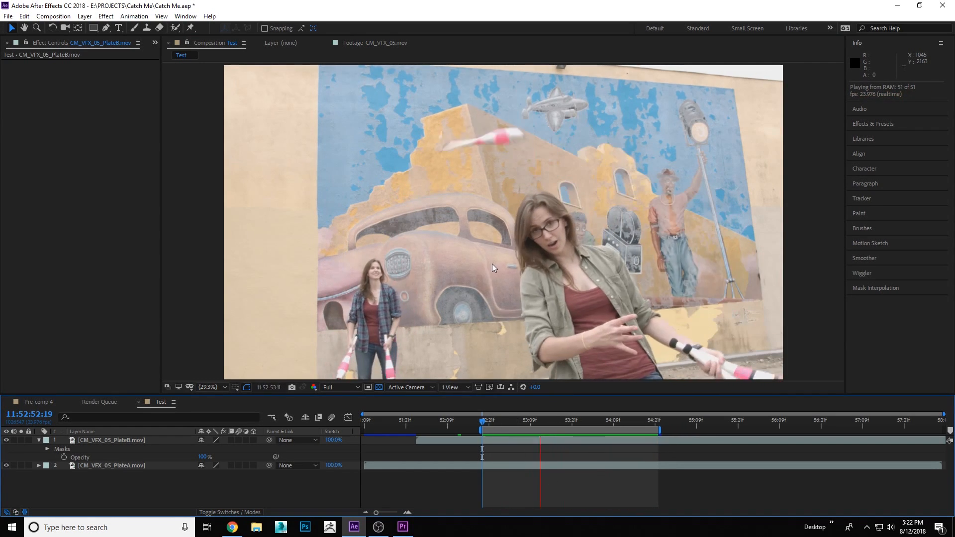
{"action": "left_click", "coordinate": [551, 421]}
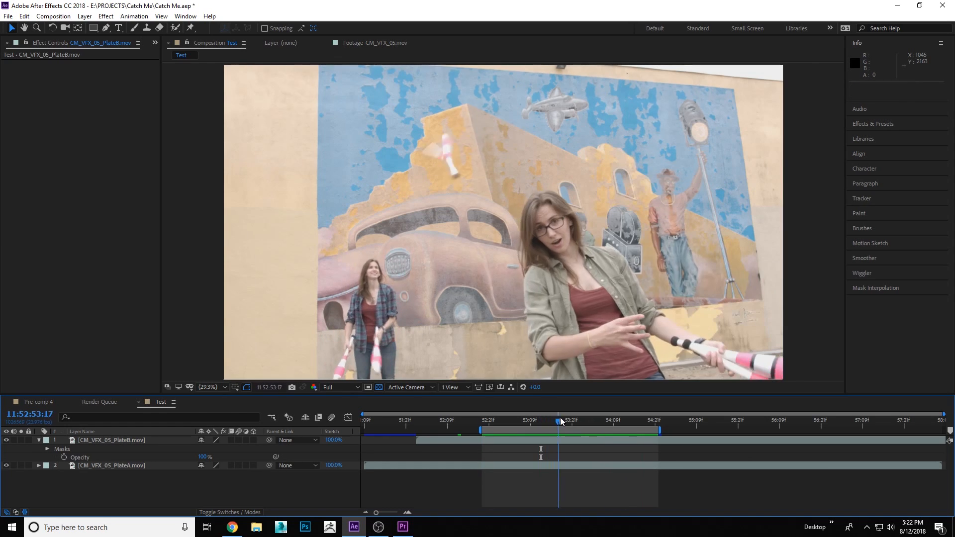
{"action": "left_click_drag", "start_coordinate": [554, 421], "coordinate": [556, 422]}
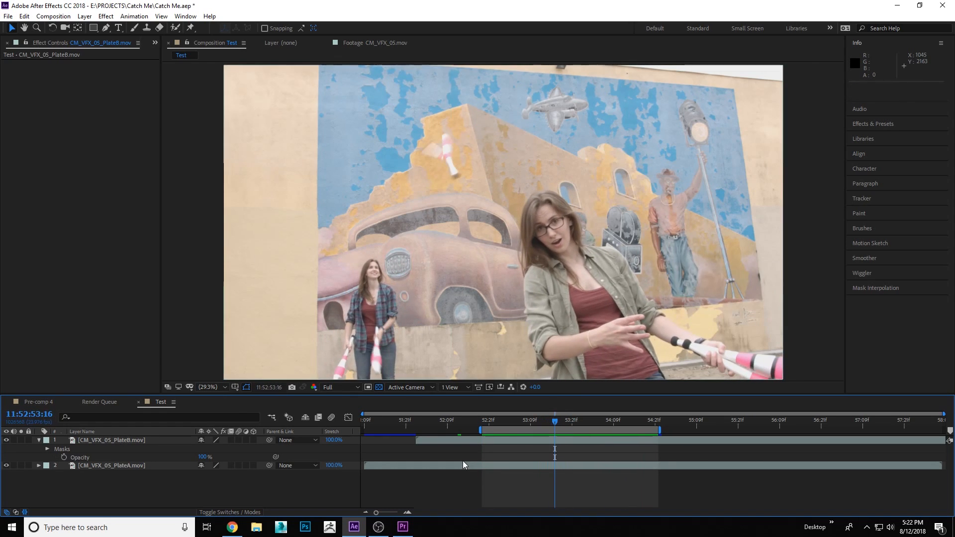
- Set the feather of PlateB's Mask 1 to 128 pixels
{"action": "left_click", "coordinate": [525, 441]}
{"action": "key", "text": "m"}
{"action": "key", "text": "m"}
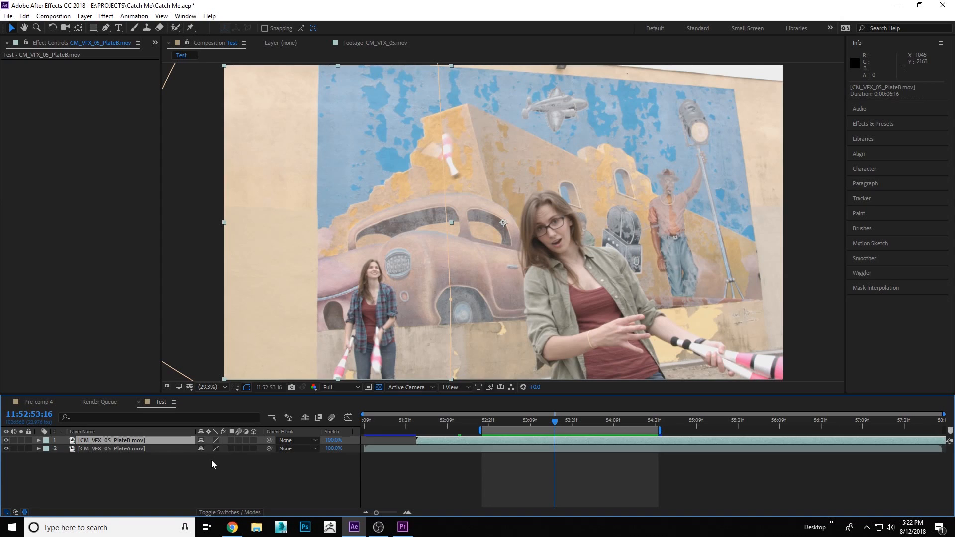
{"action": "left_click_drag", "start_coordinate": [211, 466], "coordinate": [264, 465]}
{"action": "left_click", "coordinate": [566, 464]}
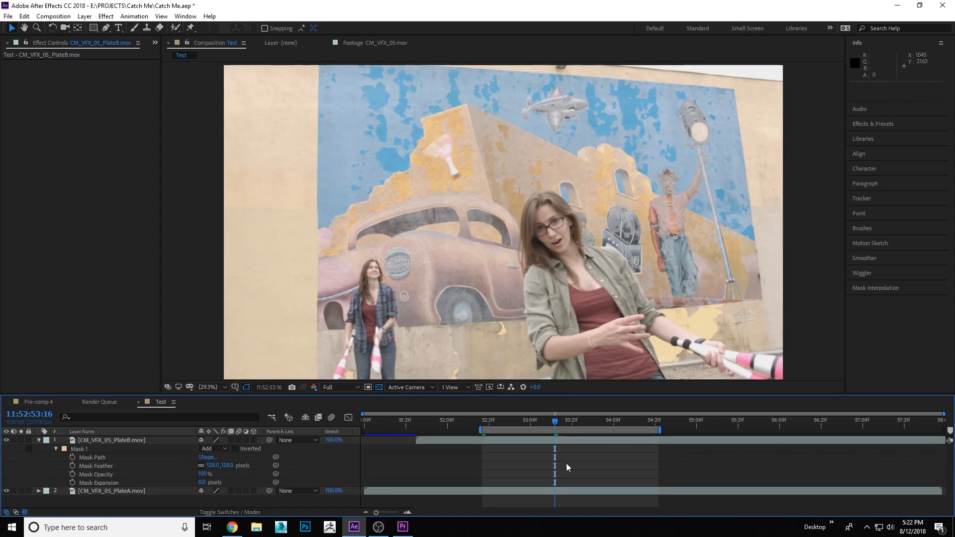
- Preview the feathered composite and inspect the club crossing the mask edge at 11:52:53:17
{"action": "key", "text": "space"}
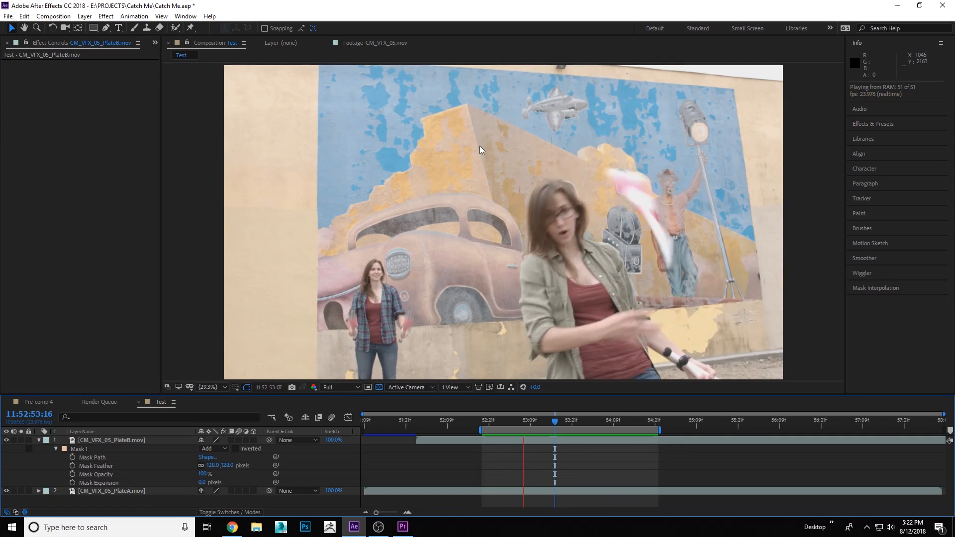
{"action": "left_click", "coordinate": [548, 426]}
{"action": "left_click_drag", "start_coordinate": [548, 426], "coordinate": [559, 426]}
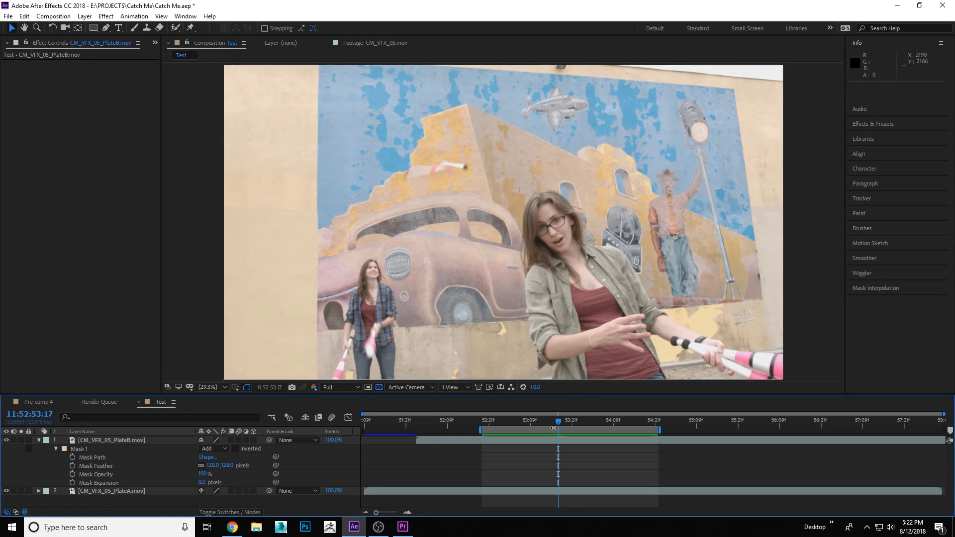
{"action": "left_click_drag", "start_coordinate": [558, 421], "coordinate": [559, 420]}
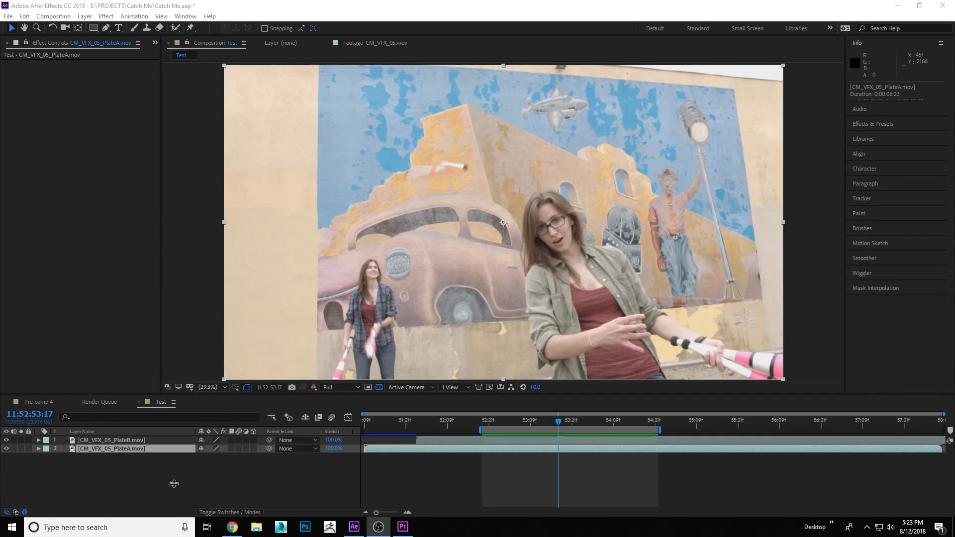
- Duplicate the PlateA layer and place the copy above PlateB
{"action": "left_click", "coordinate": [172, 482]}
{"action": "left_click", "coordinate": [135, 450]}
{"action": "key", "text": "ctrl+d"}
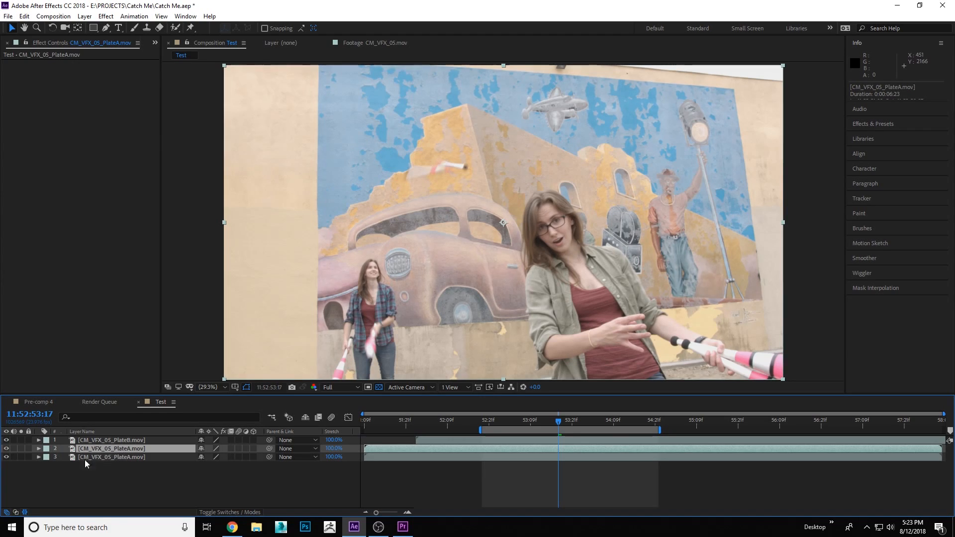
{"action": "key", "text": "ctrl+z"}
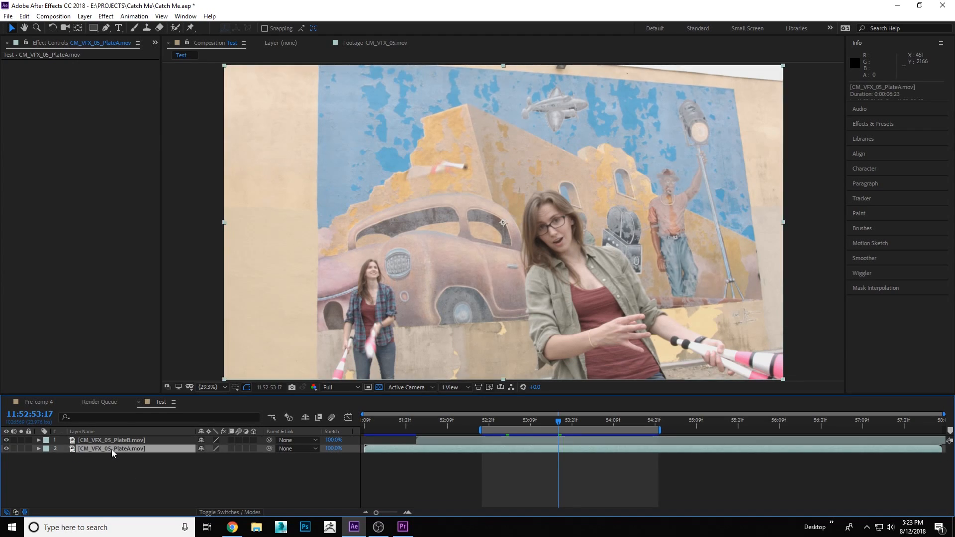
{"action": "key", "text": "ctrl+d"}
{"action": "left_click_drag", "start_coordinate": [97, 450], "coordinate": [101, 438]}
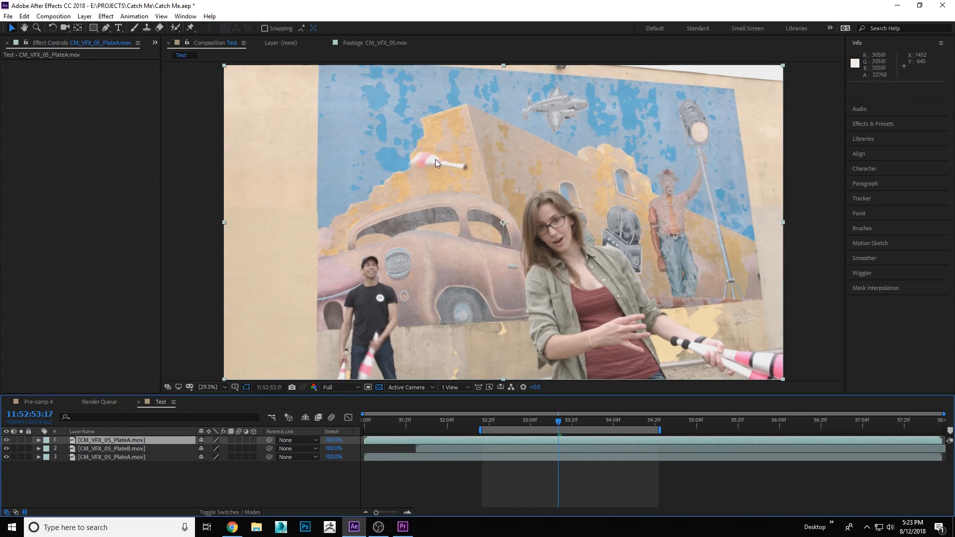
- Compare the composite with the topmost PlateA copy isolated, hidden and shown
{"action": "left_click", "coordinate": [21, 440]}
{"action": "left_click", "coordinate": [20, 440]}
{"action": "left_click", "coordinate": [6, 440]}
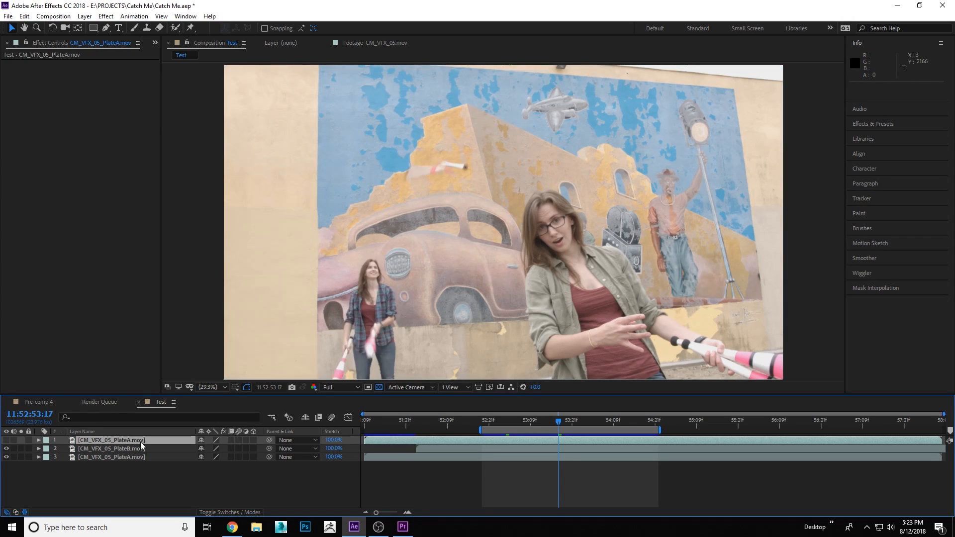
{"action": "left_click", "coordinate": [6, 441]}
{"action": "left_click", "coordinate": [21, 440]}
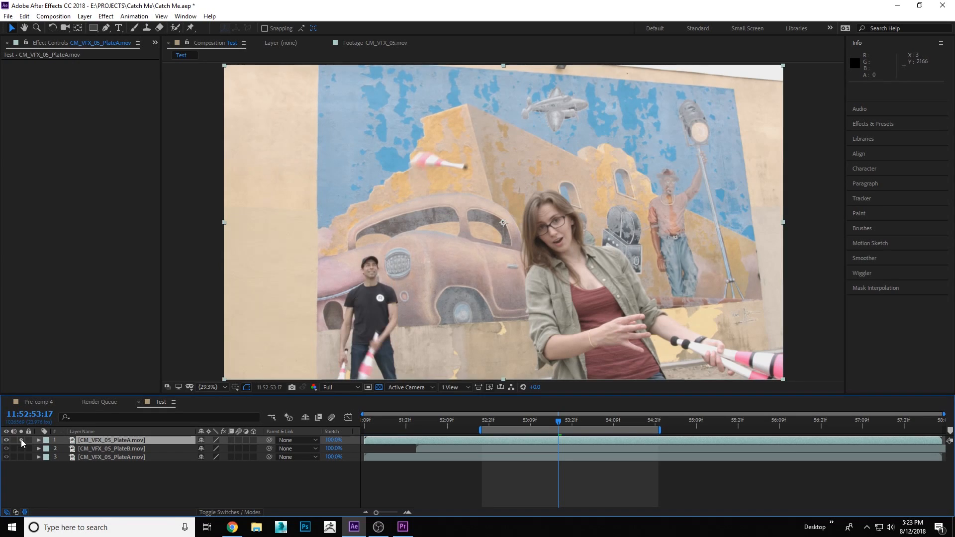
{"action": "left_click", "coordinate": [21, 440]}
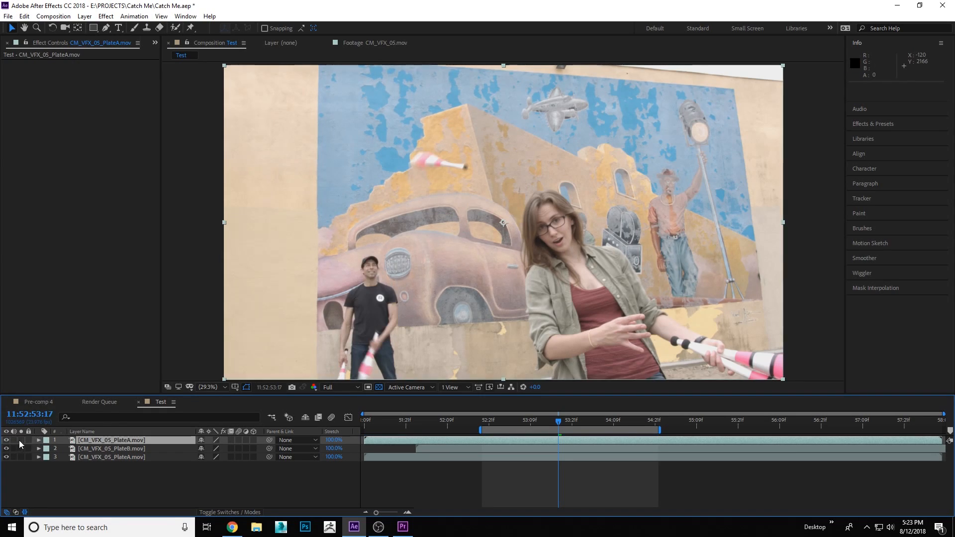
{"action": "left_click", "coordinate": [6, 441]}
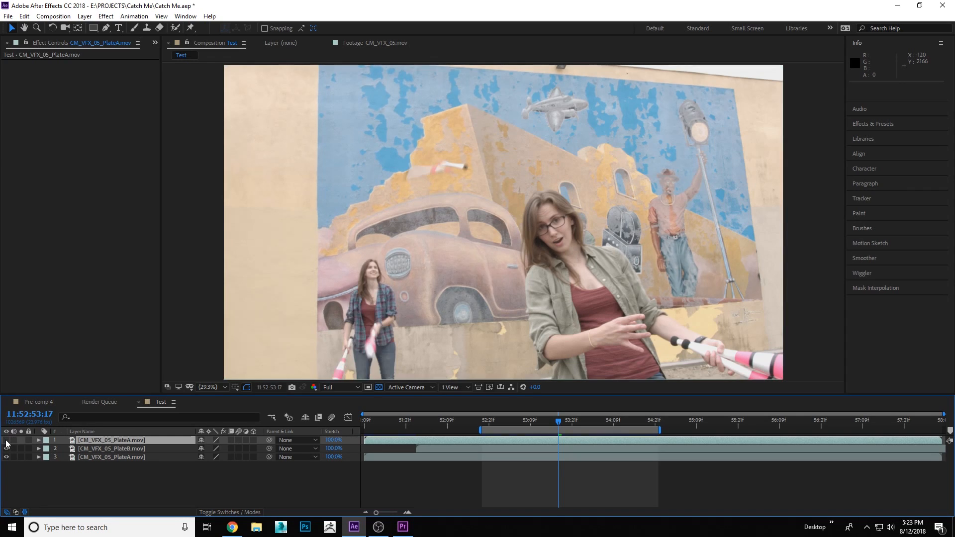
{"action": "left_click", "coordinate": [6, 441]}
{"action": "left_click", "coordinate": [6, 440]}
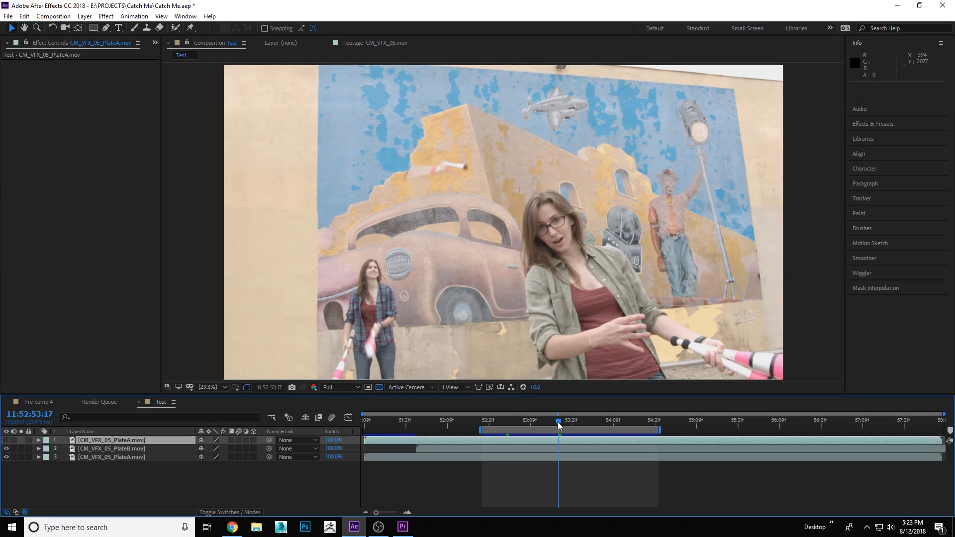
- Inspect the club's neighbouring frames, set the current time to 11:52:53:18 and show the topmost PlateA copy
{"action": "left_click_drag", "start_coordinate": [557, 422], "coordinate": [554, 422]}
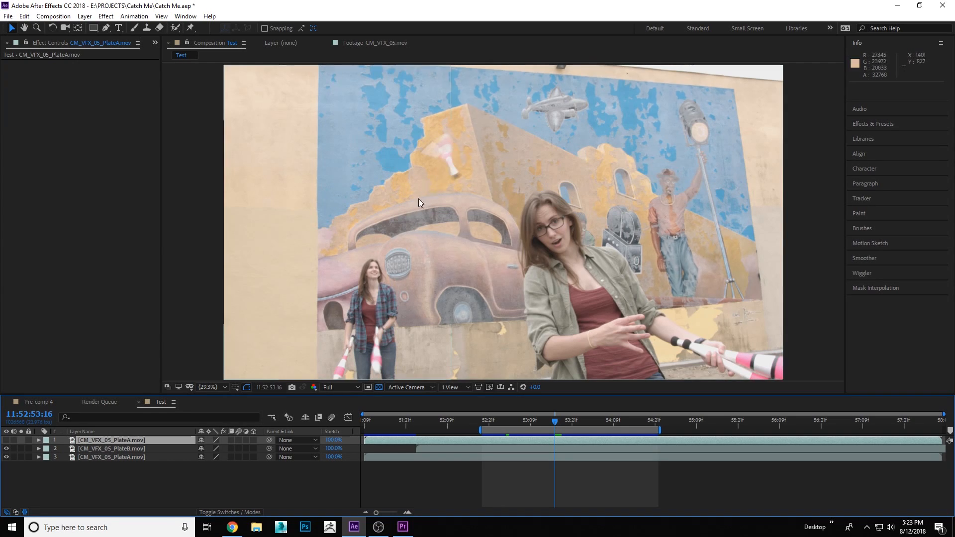
{"action": "left_click_drag", "start_coordinate": [556, 417], "coordinate": [563, 417]}
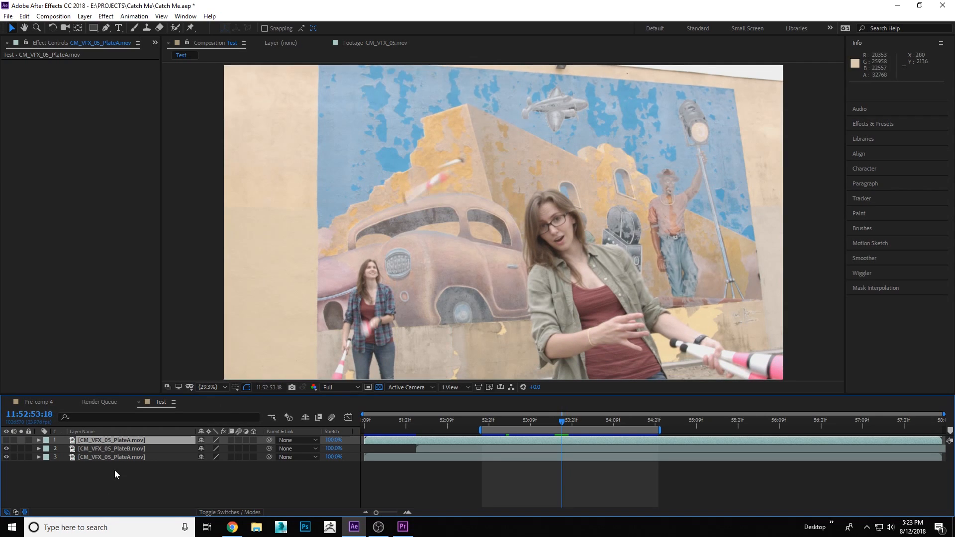
{"action": "left_click", "coordinate": [6, 449]}
{"action": "left_click", "coordinate": [7, 441]}
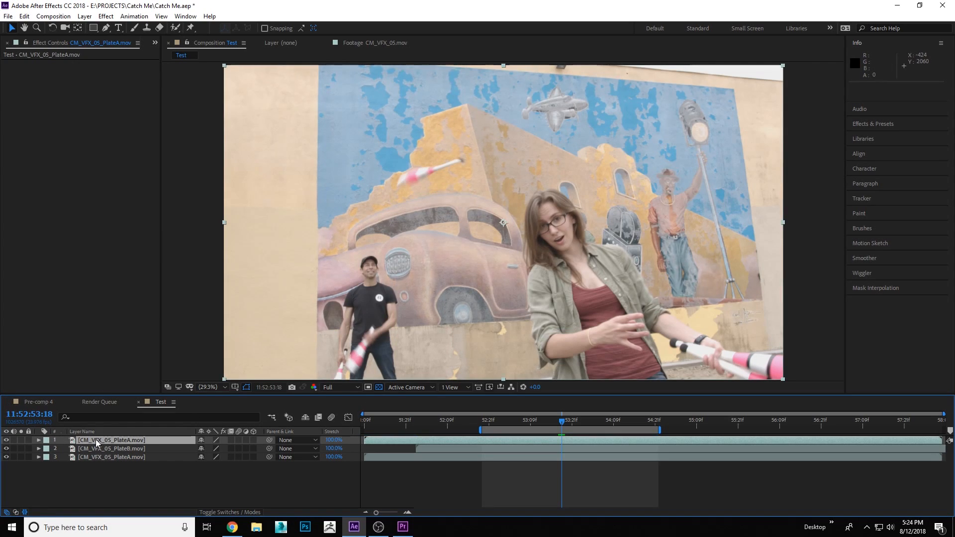
- Draw a closed curved Pen mask around the airborne club on the topmost PlateA copy at 11:52:53:18
{"action": "left_click", "coordinate": [106, 29]}
{"action": "scroll", "coordinate": [403, 166], "scroll_direction": "up", "scroll_amount": 3}
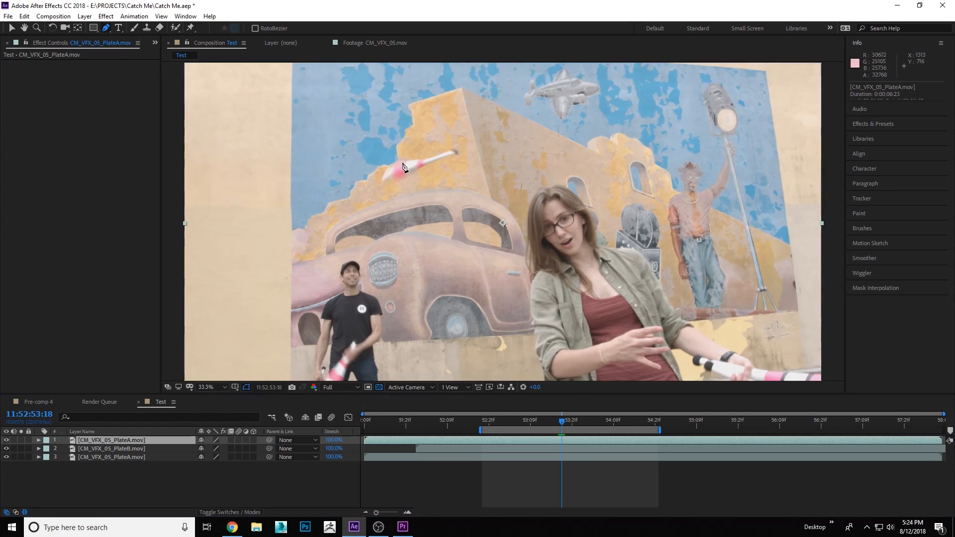
{"action": "left_click_drag", "start_coordinate": [348, 159], "coordinate": [572, 287]}
{"action": "scroll", "coordinate": [599, 159], "scroll_direction": "up", "scroll_amount": 2}
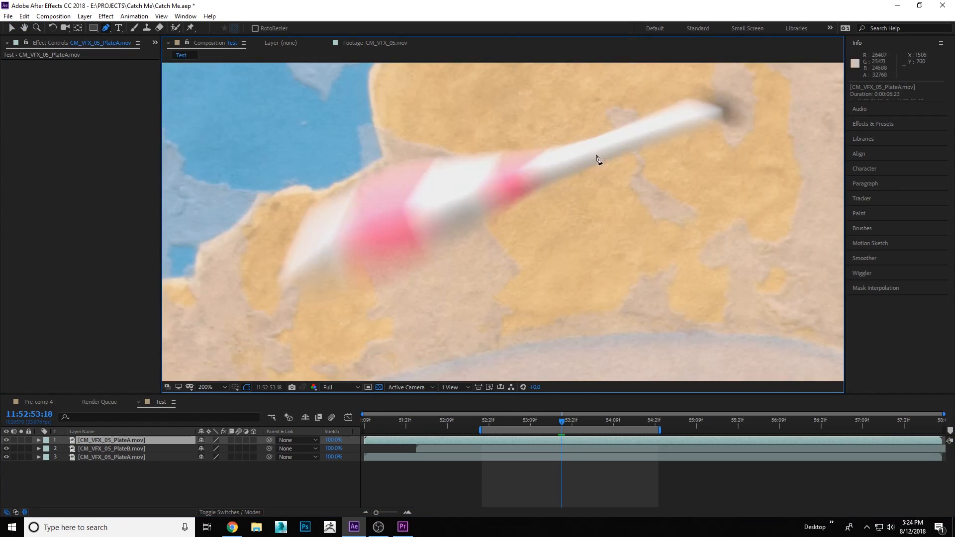
{"action": "left_click", "coordinate": [102, 456]}
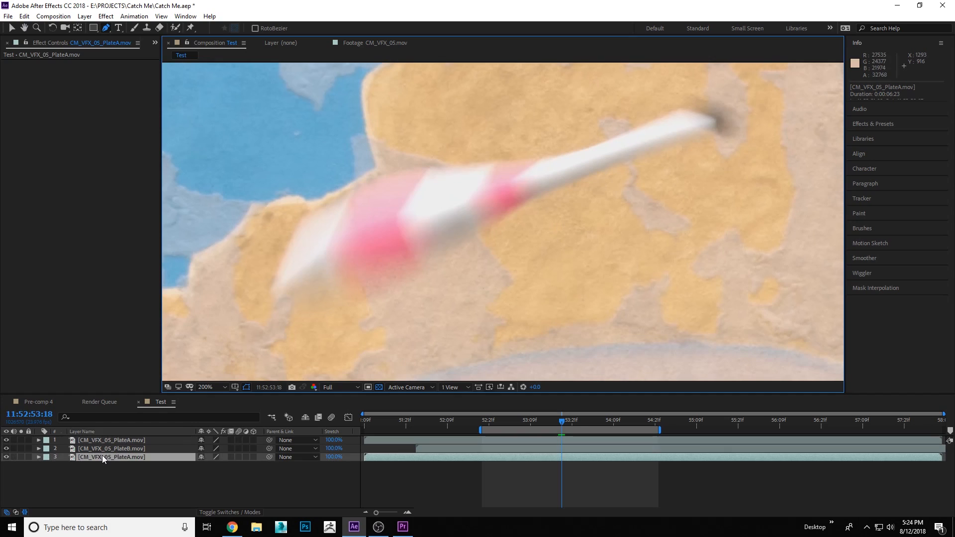
{"action": "left_click", "coordinate": [106, 439]}
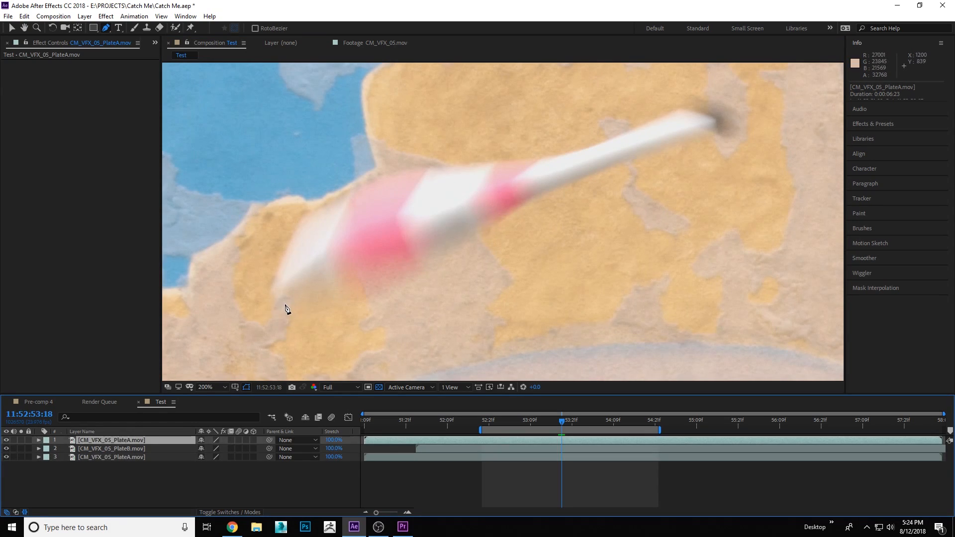
{"action": "mouse_move", "coordinate": [279, 296]}
{"action": "left_mouse_down"}
{"action": "mouse_move", "coordinate": [335, 307]}
{"action": "mouse_move", "coordinate": [397, 279]}
{"action": "left_mouse_up"}
{"action": "left_click_drag", "start_coordinate": [462, 241], "coordinate": [490, 225]}
{"action": "left_click_drag", "start_coordinate": [546, 191], "coordinate": [557, 185]}
{"action": "left_click_drag", "start_coordinate": [659, 145], "coordinate": [665, 144]}
{"action": "left_click_drag", "start_coordinate": [741, 114], "coordinate": [739, 110]}
{"action": "left_click", "coordinate": [695, 96]}
{"action": "left_click_drag", "start_coordinate": [566, 153], "coordinate": [548, 156]}
{"action": "left_click_drag", "start_coordinate": [488, 162], "coordinate": [464, 166]}
{"action": "left_click_drag", "start_coordinate": [394, 175], "coordinate": [375, 179]}
{"action": "left_click_drag", "start_coordinate": [324, 202], "coordinate": [286, 239]}
{"action": "left_click_drag", "start_coordinate": [277, 296], "coordinate": [337, 307]}
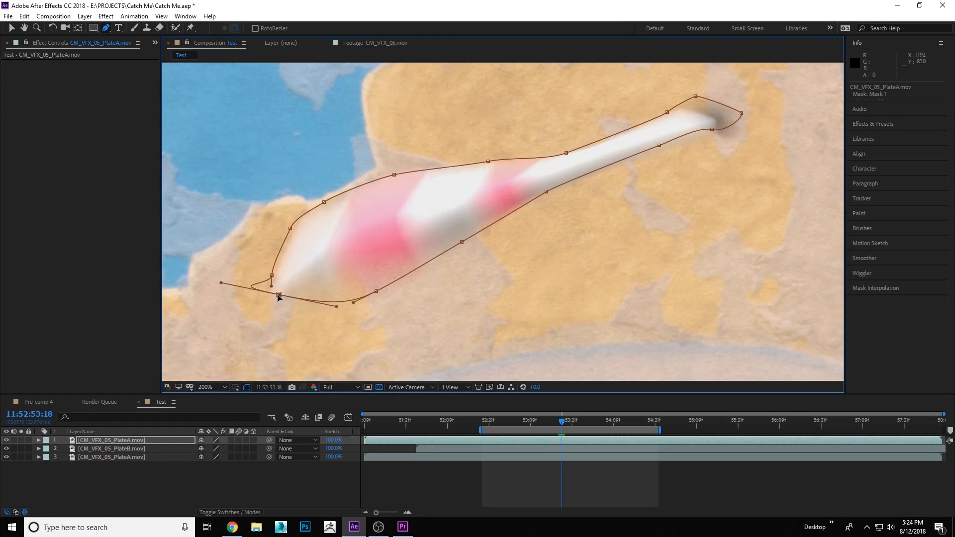
- Adjust the mask's closing points and curve handles to smooth the outline around the club's wide end
{"action": "left_click", "coordinate": [18, 30]}
{"action": "left_click_drag", "start_coordinate": [279, 295], "coordinate": [311, 292]}
{"action": "left_click_drag", "start_coordinate": [253, 281], "coordinate": [292, 291]}
{"action": "left_click_drag", "start_coordinate": [364, 300], "coordinate": [341, 296]}
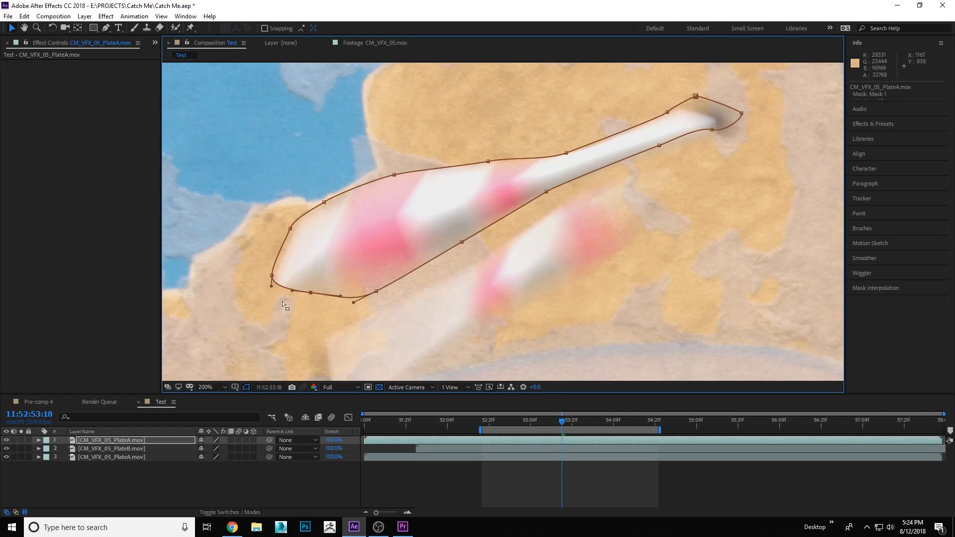
- Show the mask's properties and start keyframing its Mask Path at 11:52:53:18
{"action": "key", "text": "m"}
{"action": "key", "text": "m"}
{"action": "key", "text": "m"}
{"action": "key", "text": "m"}
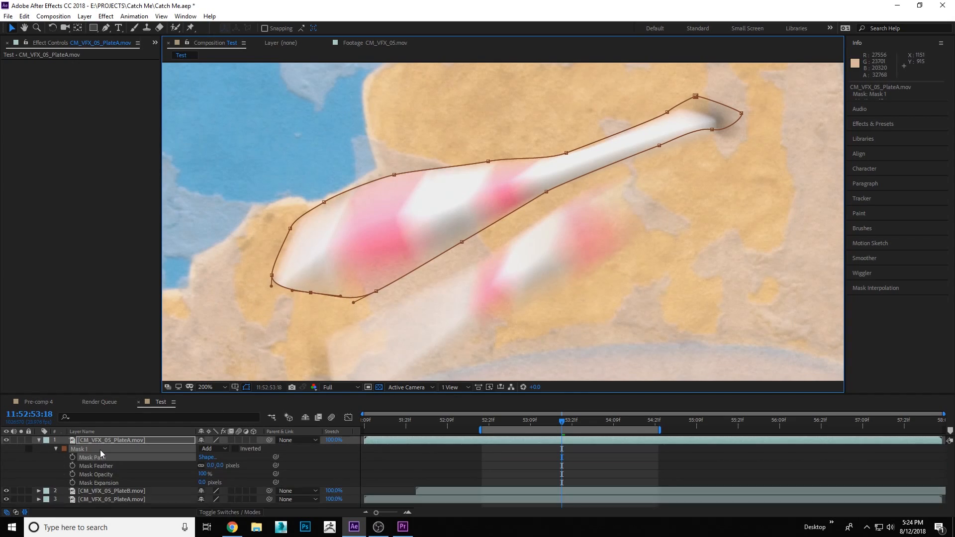
{"action": "left_click", "coordinate": [72, 457]}
{"action": "key", "text": "comma"}
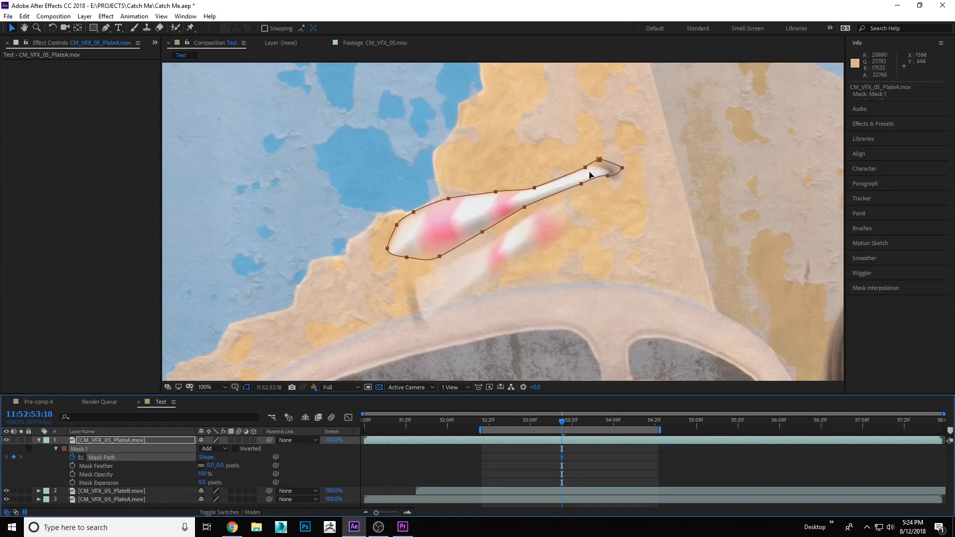
{"action": "key", "text": "period"}
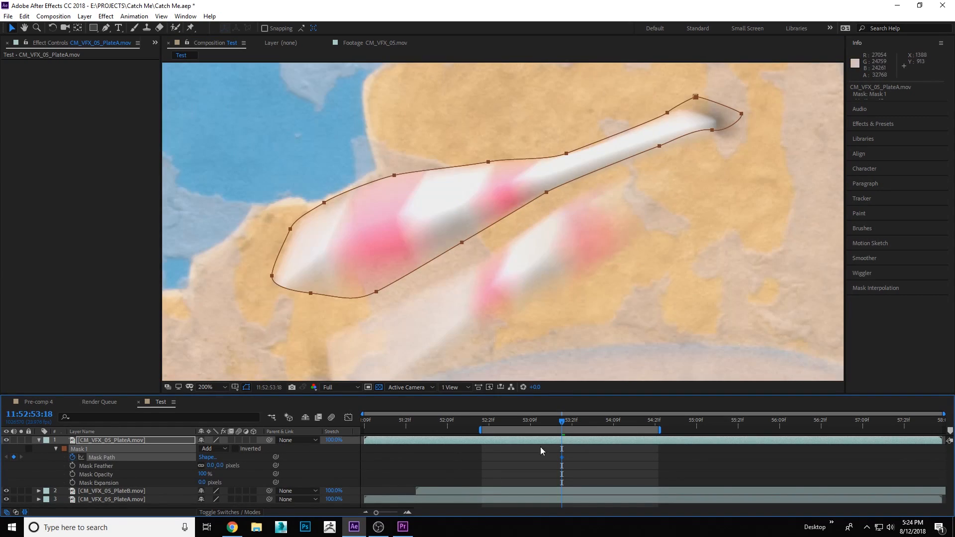
- Compare the club's position against the mask between frames 11:52:53:17 and 11:52:53:18
{"action": "key", "text": "Page_Up"}
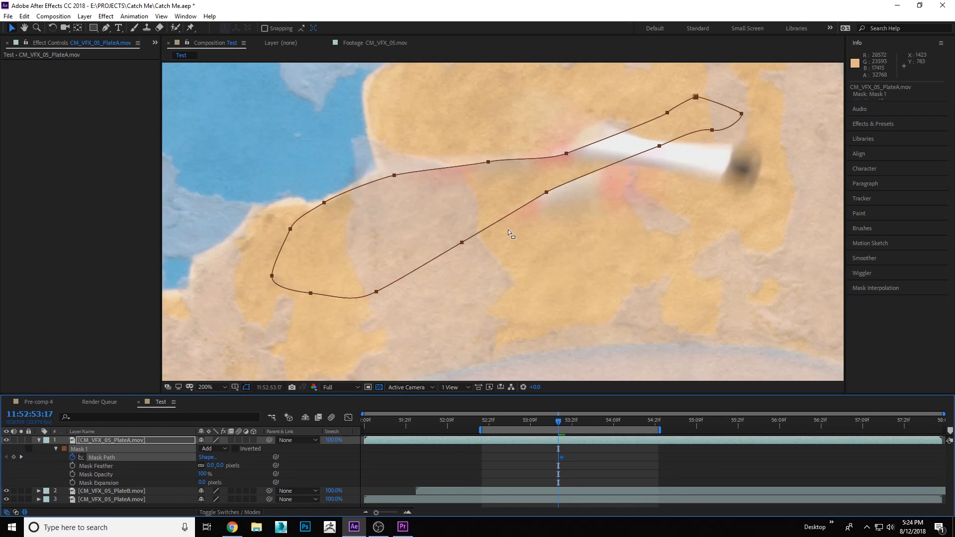
{"action": "key", "text": "comma"}
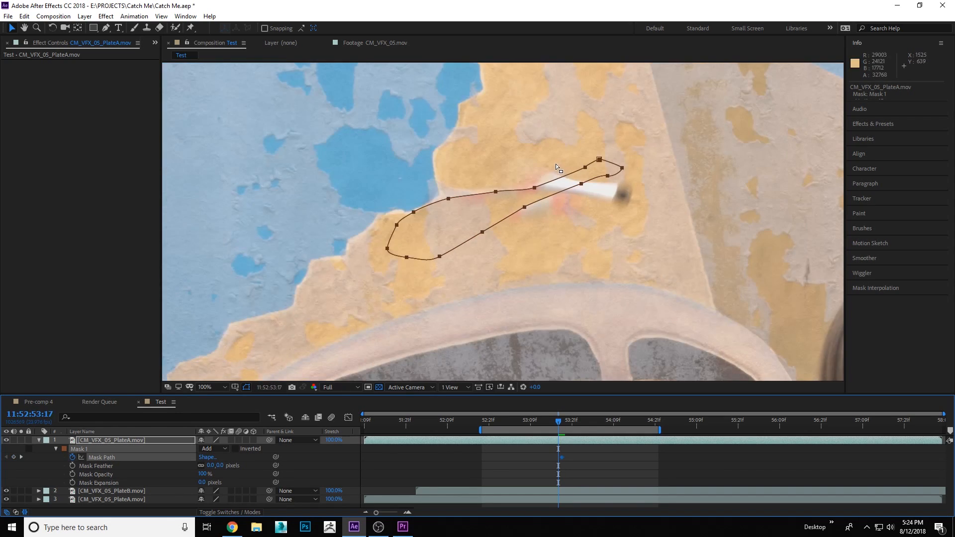
{"action": "key", "text": "Page_Down"}
{"action": "key", "text": "Page_Up"}
{"action": "key", "text": "Page_Down"}
{"action": "key", "text": "Page_Up"}
{"action": "key", "text": "Page_Down"}
{"action": "key", "text": "Page_Up"}
{"action": "key", "text": "Page_Down"}
{"action": "key", "text": "Page_Up"}
- Rotate the whole mask about 31.8° and move it over the club at 11:52:53:17
{"action": "key", "text": "period"}
{"action": "left_click_drag", "start_coordinate": [685, 107], "coordinate": [616, 180]}
{"action": "double_click", "coordinate": [627, 171]}
{"action": "key", "text": "comma"}
{"action": "left_click_drag", "start_coordinate": [585, 164], "coordinate": [617, 241]}
{"action": "left_click_drag", "start_coordinate": [516, 289], "coordinate": [543, 258]}
{"action": "key", "text": "period"}
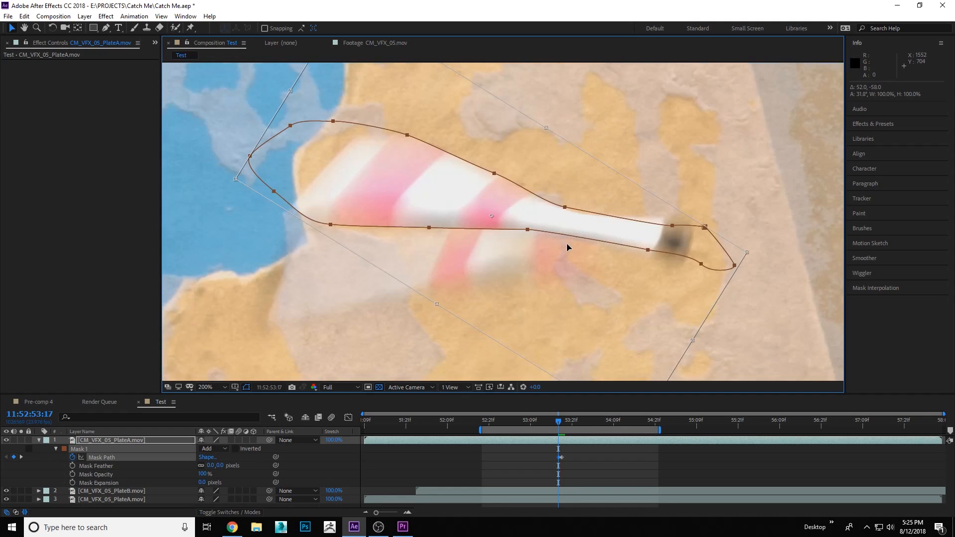
{"action": "key", "text": "Return"}
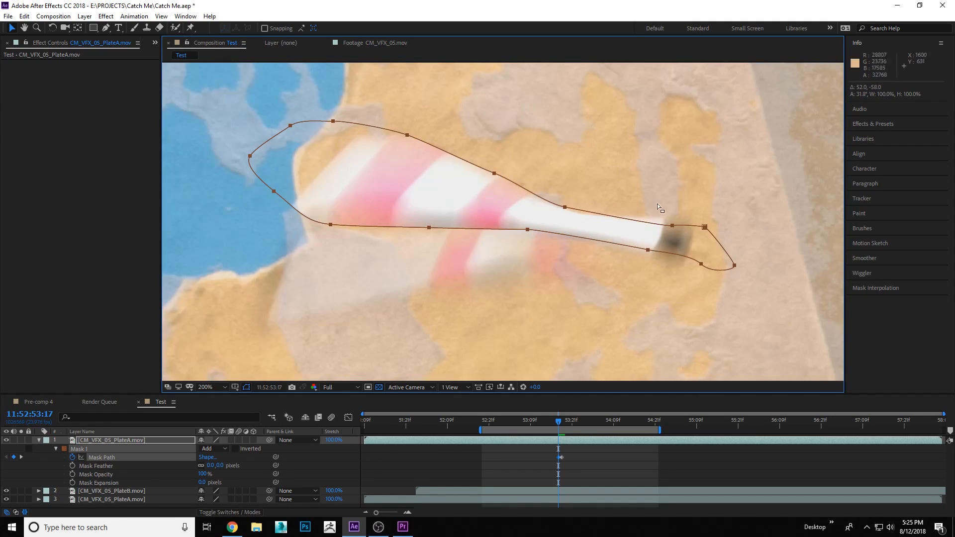
- Reshape the mask points around the club's handle tip and wide end at 11:52:53:17
{"action": "left_click_drag", "start_coordinate": [671, 226], "coordinate": [642, 218]}
{"action": "left_click_drag", "start_coordinate": [703, 228], "coordinate": [678, 220]}
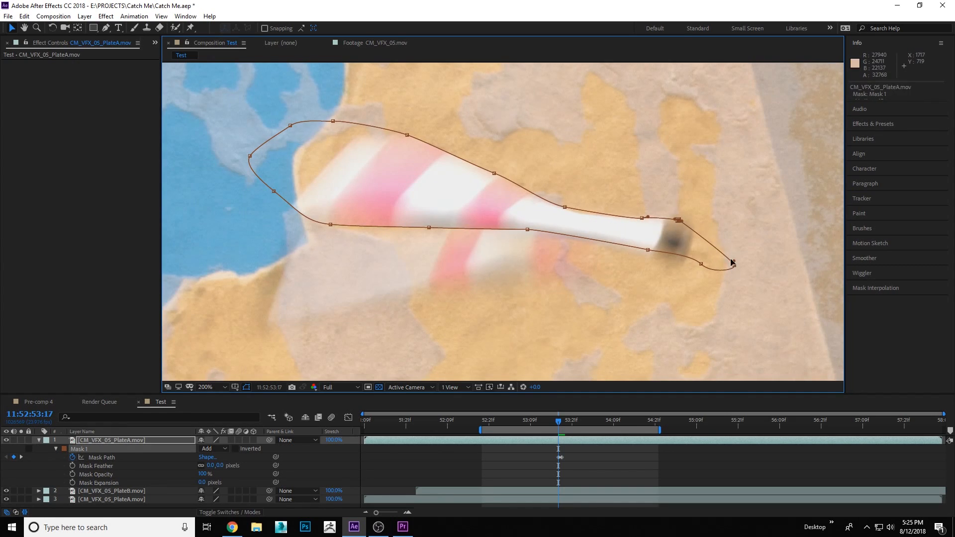
{"action": "left_click_drag", "start_coordinate": [734, 265], "coordinate": [673, 256]}
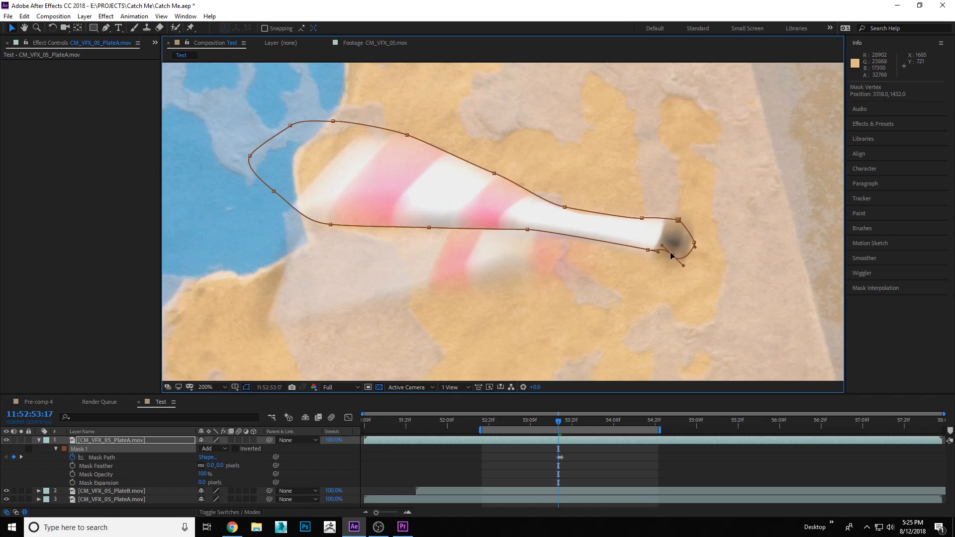
{"action": "left_click_drag", "start_coordinate": [332, 122], "coordinate": [369, 134]}
{"action": "left_click_drag", "start_coordinate": [291, 125], "coordinate": [311, 215]}
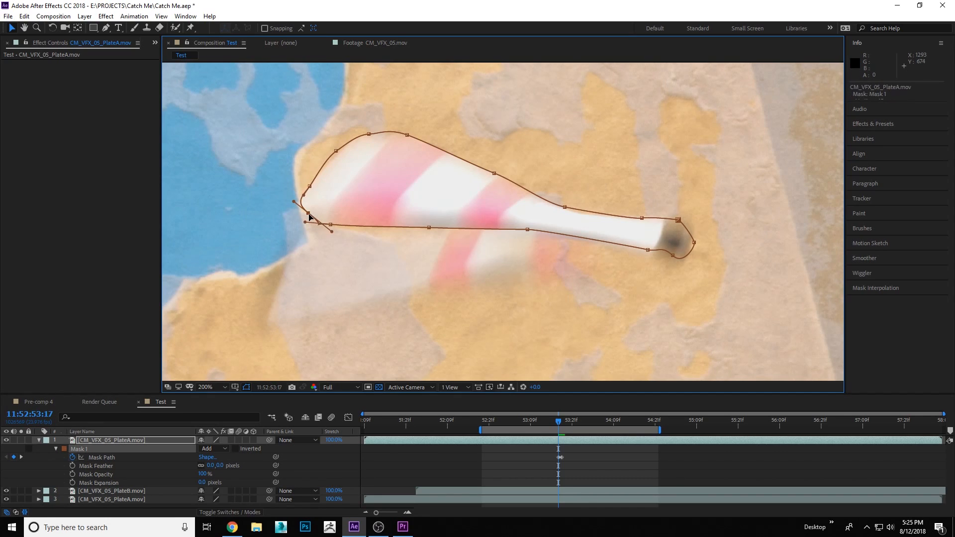
- Check how the keyframed mask follows the club between frames 11:52:53:17 and 11:52:53:18
{"action": "key", "text": "Page_Down"}
{"action": "key", "text": "Page_Up"}
{"action": "key", "text": "Page_Down"}
{"action": "key", "text": "Page_Up"}
{"action": "key", "text": "Page_Down"}
{"action": "key", "text": "Page_Up"}
{"action": "key", "text": "Page_Down"}
{"action": "key", "text": "comma"}
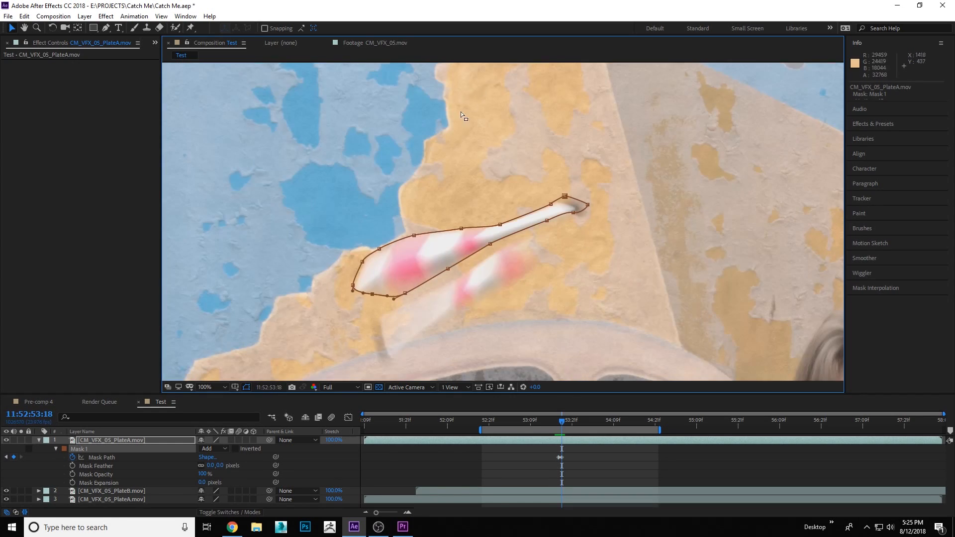
- Rotate and move the whole mask to line up with the club at 11:52:53:16
{"action": "key", "text": "Page_Up"}
{"action": "key", "text": "Page_Up"}
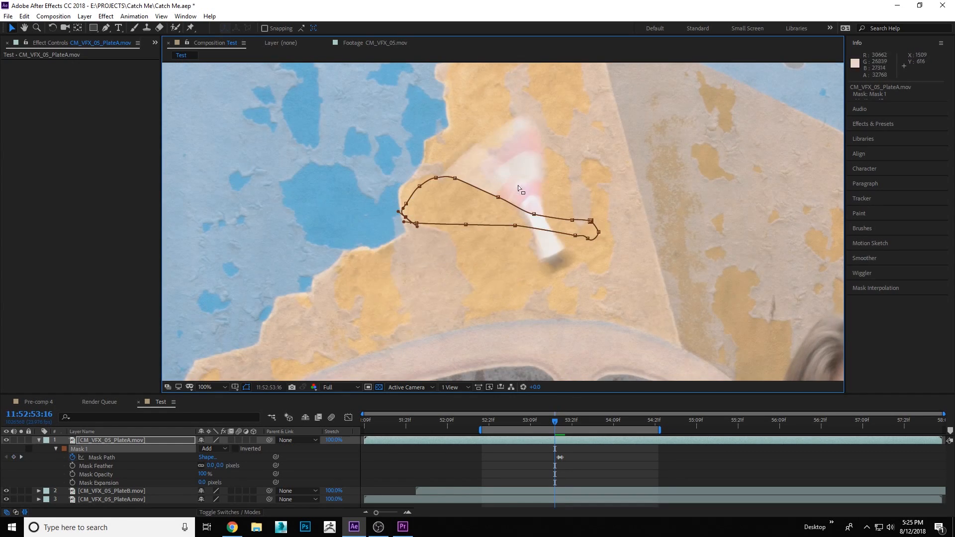
{"action": "left_click", "coordinate": [597, 232]}
{"action": "double_click", "coordinate": [597, 241]}
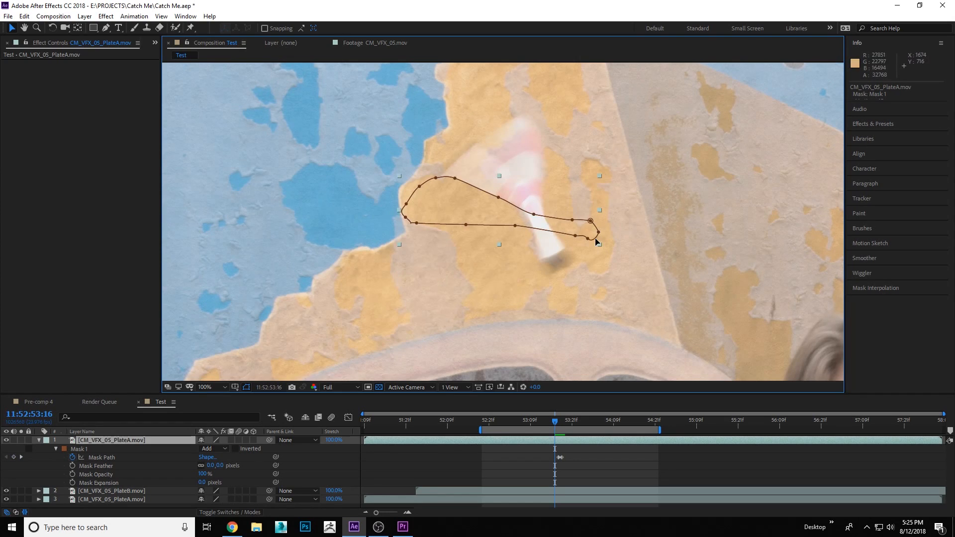
{"action": "double_click", "coordinate": [588, 219]}
{"action": "left_click_drag", "start_coordinate": [628, 127], "coordinate": [611, 261]}
{"action": "left_click_drag", "start_coordinate": [546, 239], "coordinate": [577, 215]}
{"action": "key", "text": "Return"}
- Tighten the mask points around the club's handle and dark tip at 11:52:53:16
{"action": "scroll", "coordinate": [546, 251], "scroll_direction": "up", "scroll_amount": 1}
{"action": "left_click", "coordinate": [626, 220]}
{"action": "left_click_drag", "start_coordinate": [619, 284], "coordinate": [618, 258]}
{"action": "left_click_drag", "start_coordinate": [638, 315], "coordinate": [632, 283]}
{"action": "left_click_drag", "start_coordinate": [629, 340], "coordinate": [569, 276]}
{"action": "left_click_drag", "start_coordinate": [545, 196], "coordinate": [534, 200]}
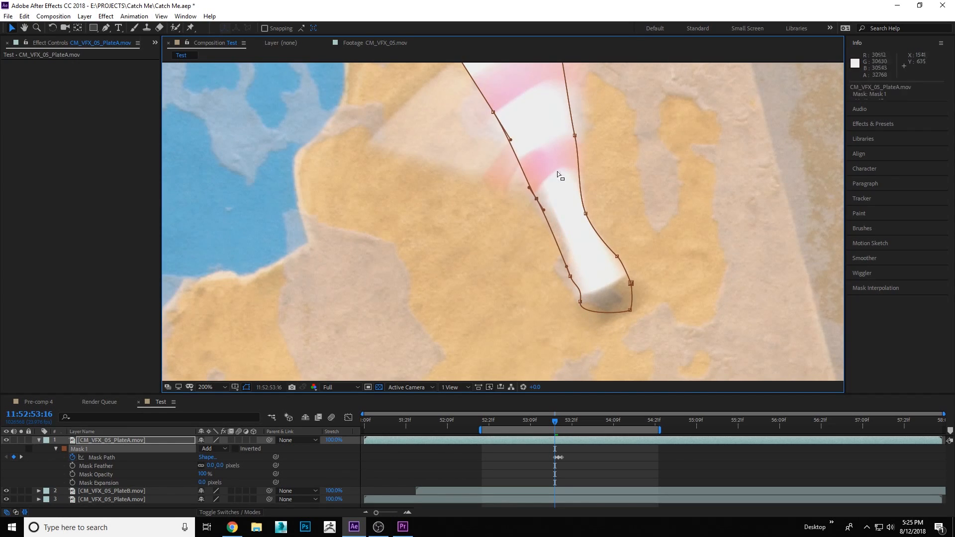
- Fit the mask's right edge to the club's neck and striped body at 11:52:53:16
{"action": "scroll", "coordinate": [556, 176], "scroll_direction": "down", "scroll_amount": 1}
{"action": "scroll", "coordinate": [541, 191], "scroll_direction": "up", "scroll_amount": 1}
{"action": "left_click_drag", "start_coordinate": [519, 115], "coordinate": [615, 203]}
{"action": "left_click_drag", "start_coordinate": [584, 162], "coordinate": [596, 159]}
{"action": "scroll", "coordinate": [614, 185], "scroll_direction": "up", "scroll_amount": 2}
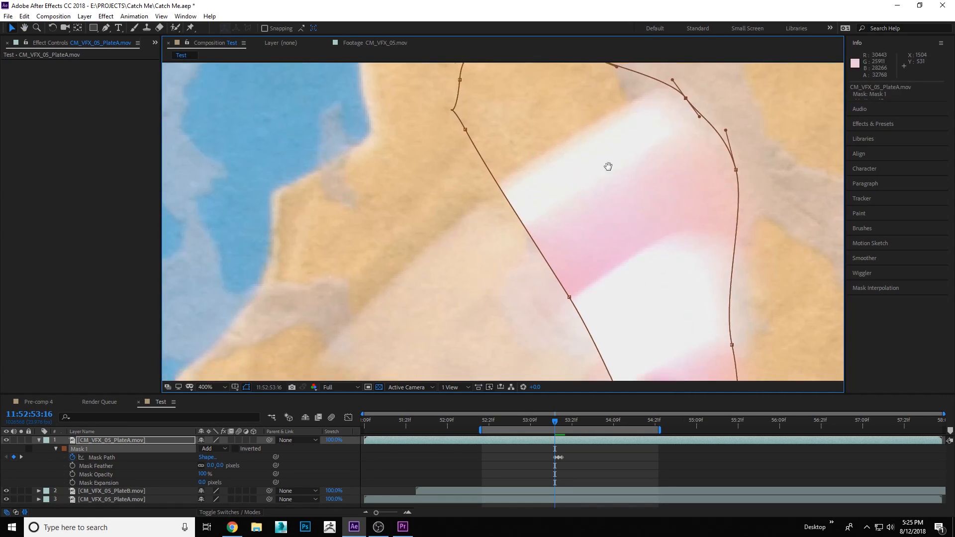
{"action": "left_click_drag", "start_coordinate": [713, 274], "coordinate": [722, 274]}
{"action": "left_click_drag", "start_coordinate": [717, 228], "coordinate": [718, 218]}
- Fit the mask's left edge and upper points to the club's striped body and wide end at 11:52:53:16
{"action": "scroll", "coordinate": [662, 229], "scroll_direction": "down", "scroll_amount": 3}
{"action": "scroll", "coordinate": [635, 242], "scroll_direction": "up", "scroll_amount": 1}
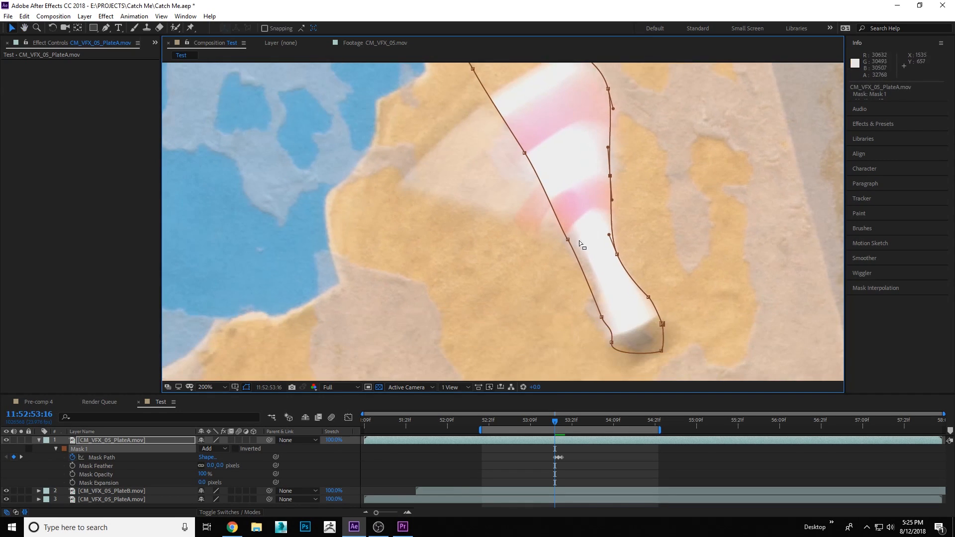
{"action": "left_click_drag", "start_coordinate": [568, 240], "coordinate": [575, 239]}
{"action": "left_click_drag", "start_coordinate": [525, 153], "coordinate": [508, 168]}
{"action": "scroll", "coordinate": [523, 140], "scroll_direction": "up", "scroll_amount": 3}
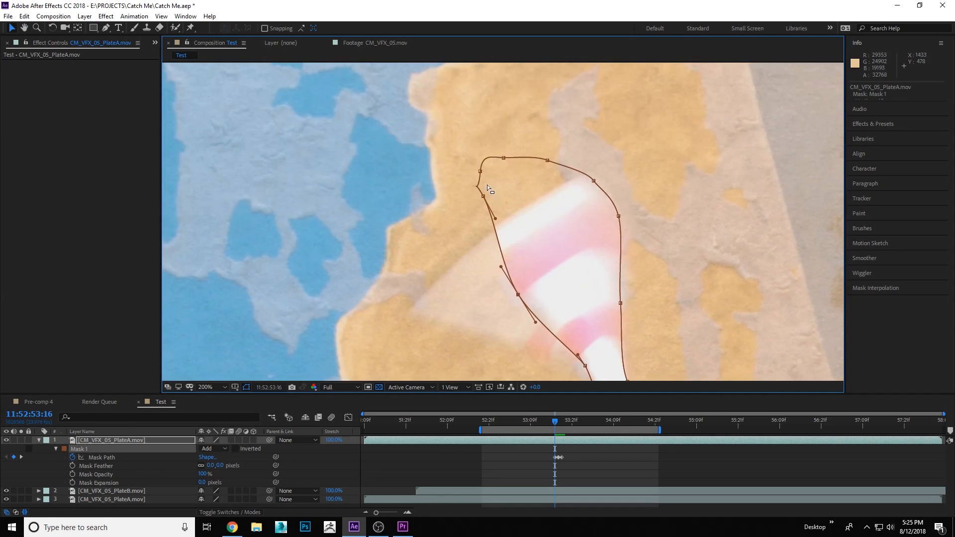
{"action": "left_click_drag", "start_coordinate": [484, 198], "coordinate": [479, 252]}
{"action": "left_click_drag", "start_coordinate": [481, 172], "coordinate": [500, 233]}
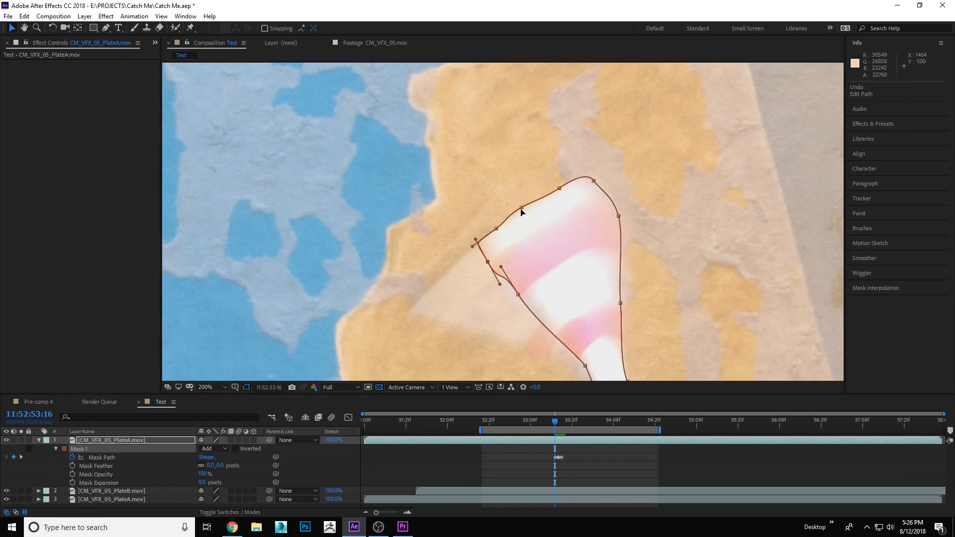
- Convert the mask point at the club's wide end to a corner and place it on the club's upper edge
{"action": "left_click_drag", "start_coordinate": [521, 209], "coordinate": [491, 194]}
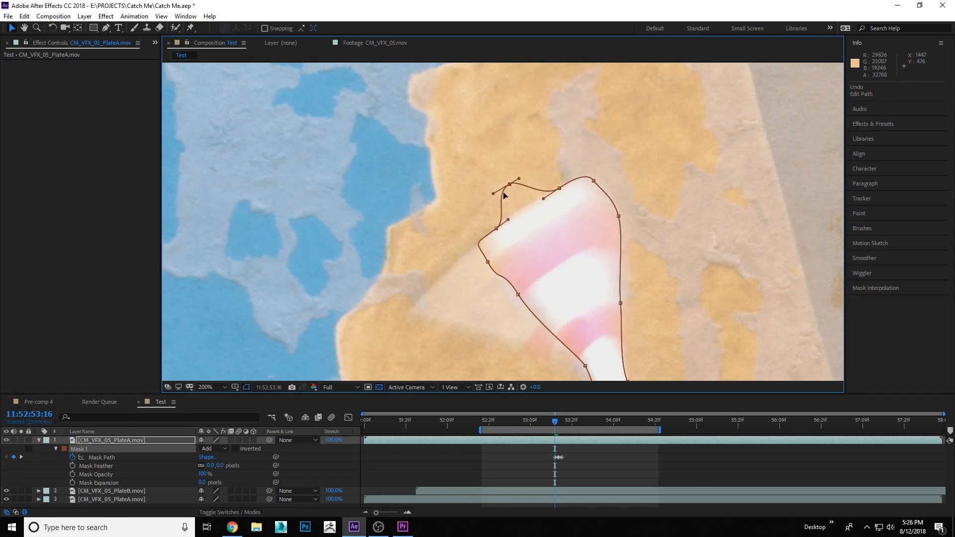
{"action": "left_click", "coordinate": [105, 29]}
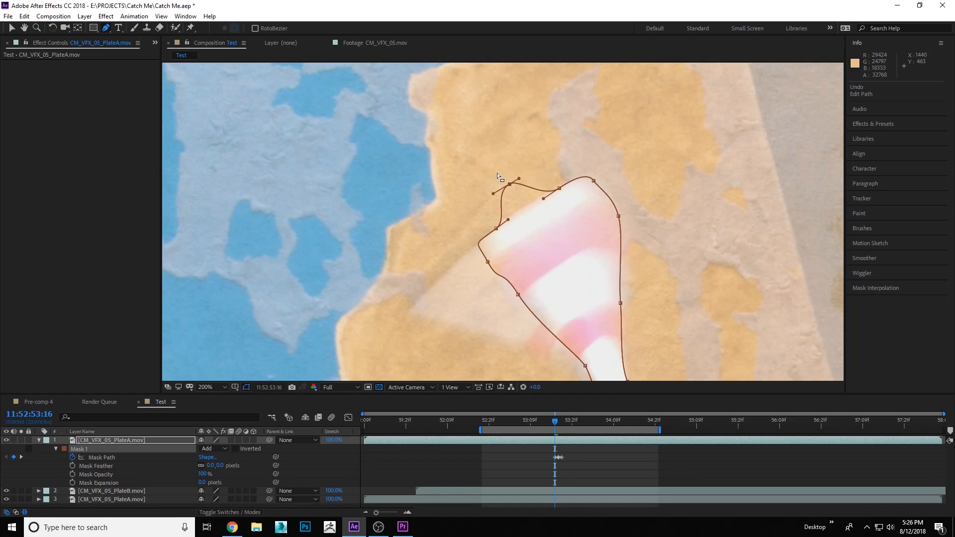
{"action": "left_click", "coordinate": [510, 185], "text": "alt"}
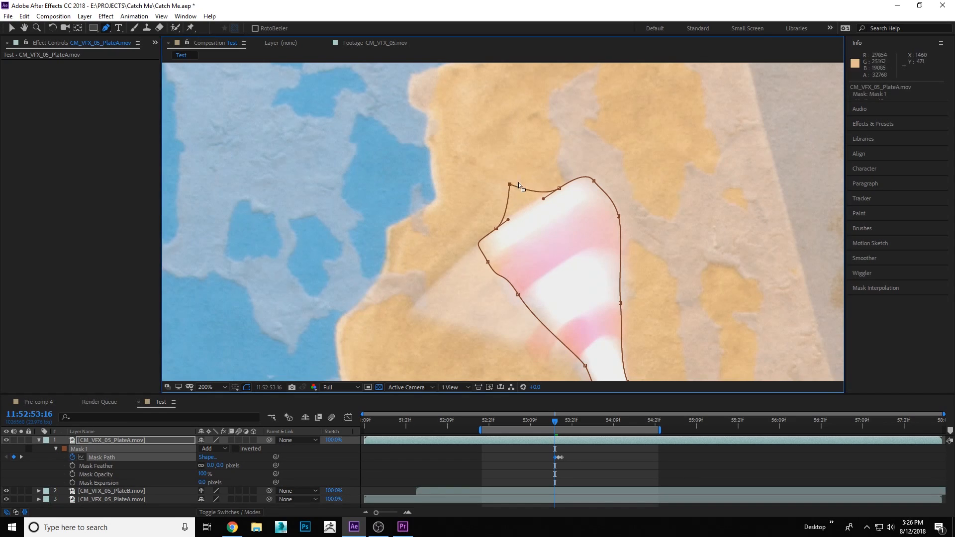
{"action": "left_click_drag", "start_coordinate": [511, 184], "coordinate": [525, 207]}
{"action": "left_click", "coordinate": [11, 28]}
{"action": "scroll", "coordinate": [544, 282], "scroll_direction": "down", "scroll_amount": 1}
{"action": "left_click_drag", "start_coordinate": [557, 283], "coordinate": [540, 243]}
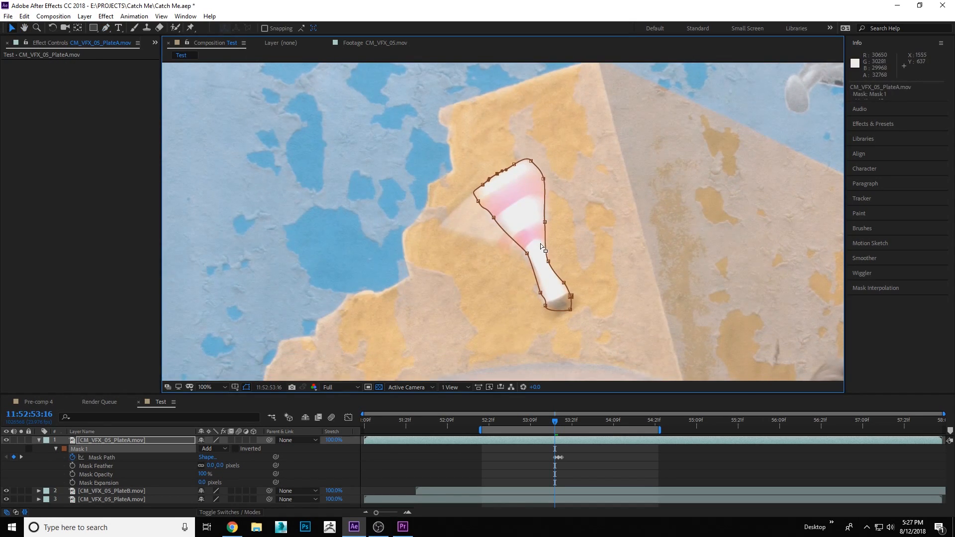
- Rotate the whole mask about -19.3° and move it onto the club at 11:52:53:19
{"action": "key", "text": "Page_Down"}
{"action": "key", "text": "Page_Down"}
{"action": "key", "text": "Page_Down"}
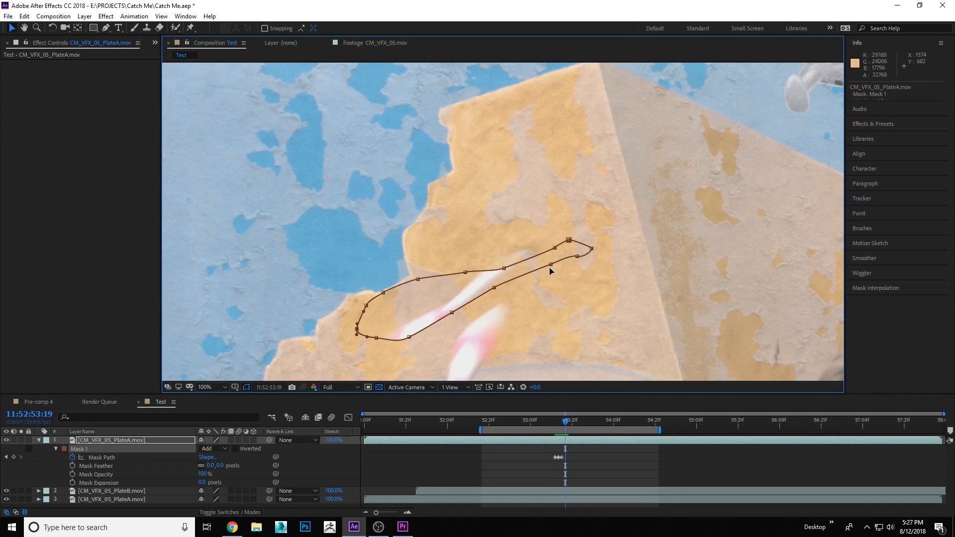
{"action": "scroll", "coordinate": [512, 210], "scroll_direction": "down", "scroll_amount": 1}
{"action": "scroll", "coordinate": [511, 210], "scroll_direction": "up", "scroll_amount": 2}
{"action": "left_click_drag", "start_coordinate": [479, 212], "coordinate": [518, 317]}
{"action": "scroll", "coordinate": [499, 208], "scroll_direction": "down", "scroll_amount": 1}
{"action": "left_click_drag", "start_coordinate": [487, 163], "coordinate": [511, 211]}
{"action": "scroll", "coordinate": [511, 211], "scroll_direction": "up", "scroll_amount": 1}
{"action": "left_click_drag", "start_coordinate": [597, 134], "coordinate": [585, 153]}
{"action": "double_click", "coordinate": [717, 92]}
{"action": "left_click_drag", "start_coordinate": [812, 174], "coordinate": [784, 110]}
{"action": "left_click_drag", "start_coordinate": [672, 164], "coordinate": [584, 235]}
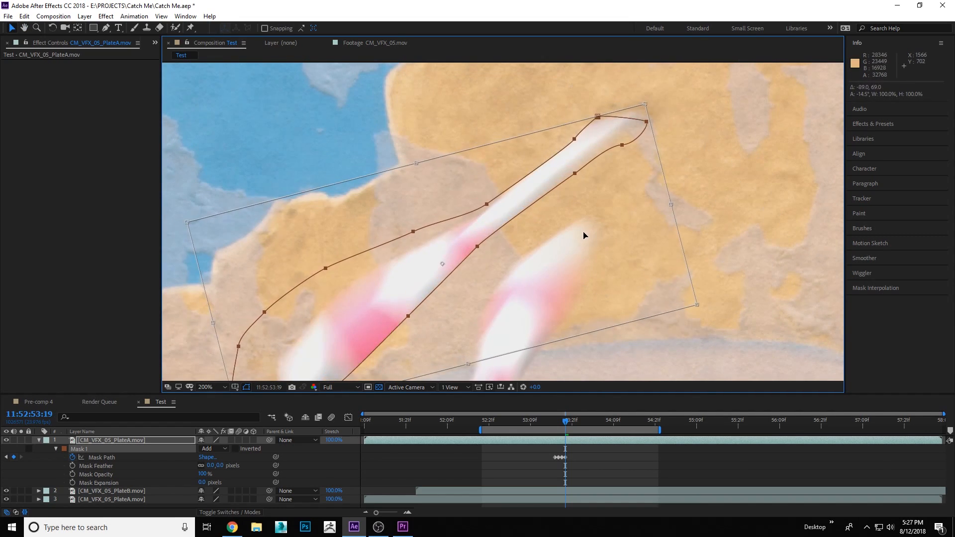
{"action": "left_click_drag", "start_coordinate": [704, 178], "coordinate": [694, 161]}
{"action": "mouse_move", "coordinate": [573, 214]}
{"action": "left_mouse_down"}
{"action": "mouse_move", "coordinate": [584, 225]}
{"action": "mouse_move", "coordinate": [582, 216]}
{"action": "left_mouse_up"}
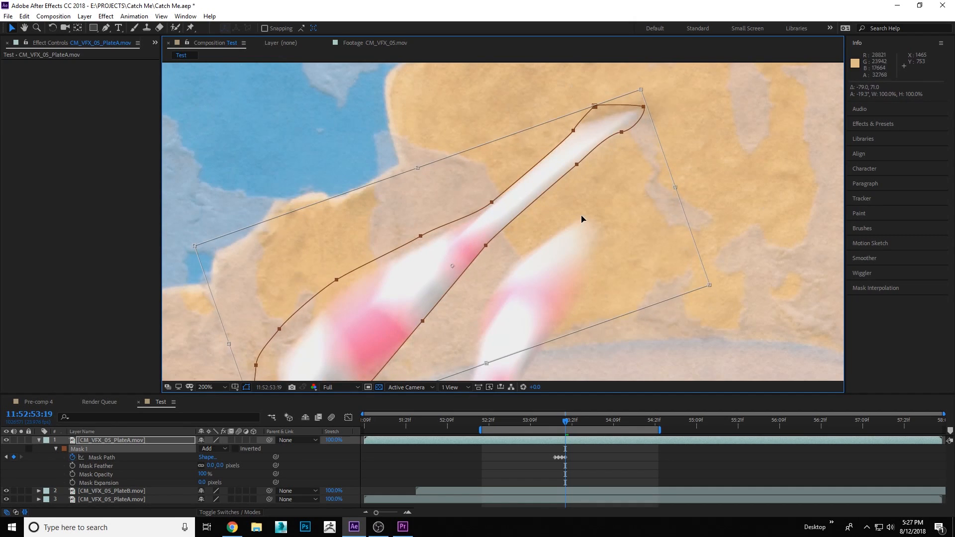
{"action": "double_click", "coordinate": [581, 215]}
- Tighten the individual mask points around the club's handle, tip and striped body at 11:52:53:19
{"action": "left_click_drag", "start_coordinate": [486, 245], "coordinate": [493, 249]}
{"action": "left_click_drag", "start_coordinate": [576, 164], "coordinate": [579, 172]}
{"action": "left_click_drag", "start_coordinate": [622, 132], "coordinate": [623, 138]}
{"action": "left_click_drag", "start_coordinate": [643, 107], "coordinate": [599, 112]}
{"action": "left_click_drag", "start_coordinate": [382, 340], "coordinate": [512, 217]}
{"action": "left_click_drag", "start_coordinate": [551, 114], "coordinate": [552, 122]}
{"action": "left_click_drag", "start_coordinate": [467, 157], "coordinate": [480, 161]}
{"action": "left_click_drag", "start_coordinate": [410, 206], "coordinate": [428, 211]}
{"action": "left_click_drag", "start_coordinate": [387, 243], "coordinate": [403, 248]}
{"action": "left_click_drag", "start_coordinate": [388, 285], "coordinate": [413, 283]}
- Save the project and rotate and move the whole mask onto the club at 11:52:53:20
{"action": "key", "text": "Page_Down"}
{"action": "key", "text": "ctrl+s"}
{"action": "scroll", "coordinate": [531, 162], "scroll_direction": "down", "scroll_amount": 1}
{"action": "double_click", "coordinate": [530, 173]}
{"action": "left_click_drag", "start_coordinate": [639, 167], "coordinate": [616, 113]}
{"action": "left_click_drag", "start_coordinate": [538, 163], "coordinate": [515, 199]}
{"action": "double_click", "coordinate": [516, 198]}
- Reshape the individual mask points to follow the club's outline at 11:52:53:20
{"action": "scroll", "coordinate": [557, 154], "scroll_direction": "up", "scroll_amount": 1}
{"action": "left_click_drag", "start_coordinate": [569, 136], "coordinate": [565, 214]}
{"action": "left_click_drag", "start_coordinate": [468, 263], "coordinate": [444, 259]}
{"action": "left_click_drag", "start_coordinate": [520, 168], "coordinate": [453, 219]}
{"action": "left_click_drag", "start_coordinate": [543, 139], "coordinate": [493, 190]}
{"action": "left_click_drag", "start_coordinate": [581, 121], "coordinate": [539, 167]}
{"action": "left_click_drag", "start_coordinate": [569, 154], "coordinate": [512, 236]}
{"action": "left_click_drag", "start_coordinate": [497, 308], "coordinate": [557, 181]}
{"action": "left_click_drag", "start_coordinate": [555, 181], "coordinate": [536, 194]}
{"action": "left_click_drag", "start_coordinate": [517, 249], "coordinate": [587, 182]}
{"action": "left_click_drag", "start_coordinate": [599, 178], "coordinate": [586, 211]}
{"action": "scroll", "coordinate": [498, 206], "scroll_direction": "down", "scroll_amount": 1}
{"action": "left_click_drag", "start_coordinate": [554, 140], "coordinate": [495, 198]}
- Trim the start of the topmost PlateA copy to 11:52:53:16
{"action": "key", "text": "Page_Up"}
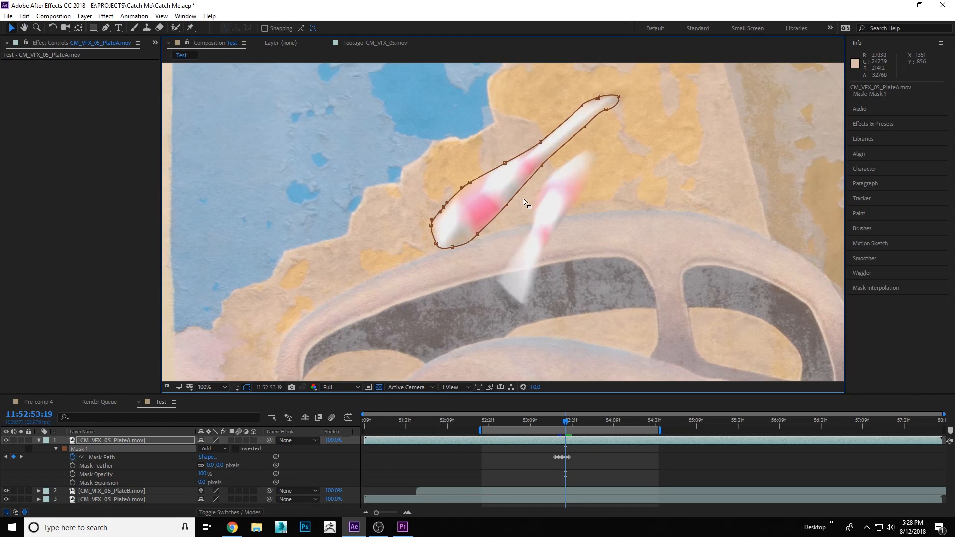
{"action": "key", "text": "Page_Up"}
{"action": "key", "text": "Page_Up"}
{"action": "key", "text": "Page_Up"}
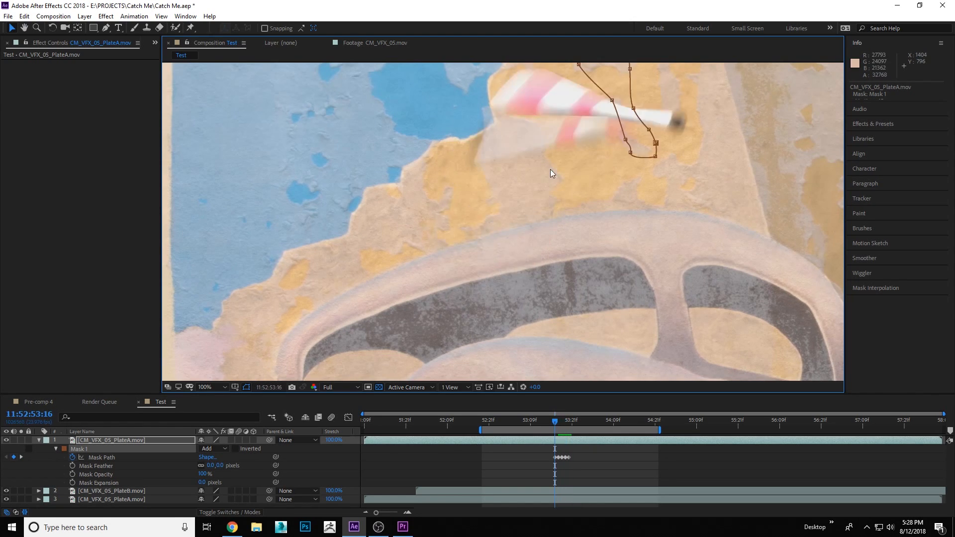
{"action": "scroll", "coordinate": [550, 122], "scroll_direction": "down", "scroll_amount": 1}
{"action": "left_click_drag", "start_coordinate": [552, 125], "coordinate": [503, 154]}
{"action": "scroll", "coordinate": [503, 155], "scroll_direction": "up", "scroll_amount": 1}
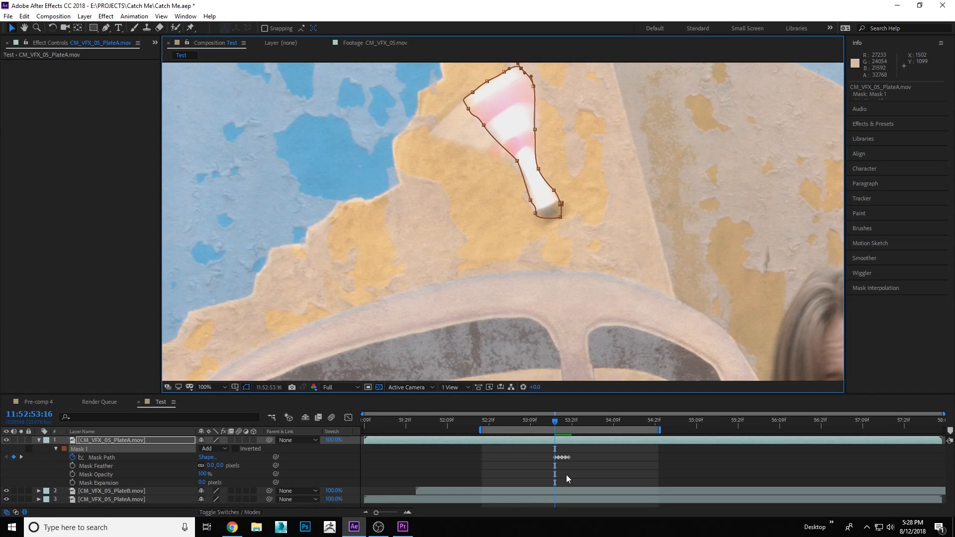
{"action": "key", "text": "alt+bracketleft"}
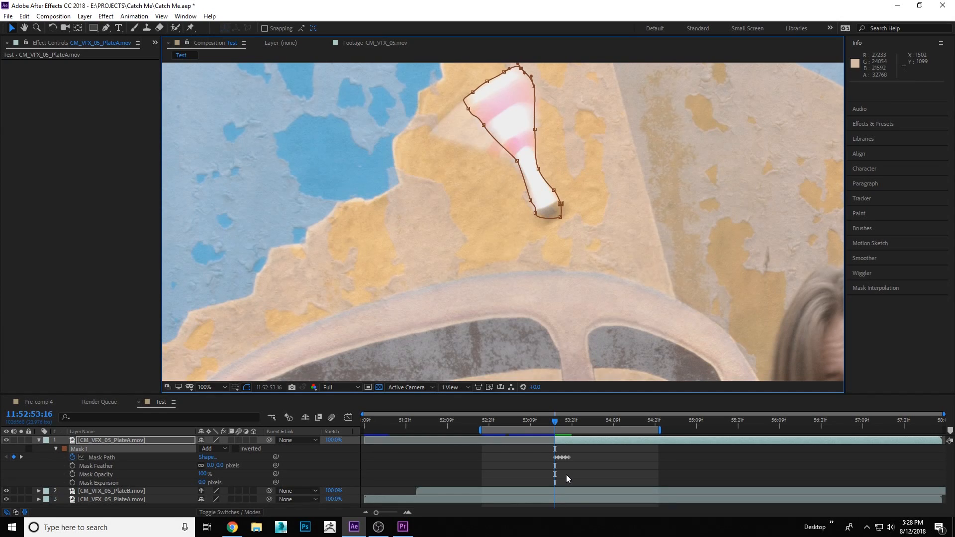
- Trim the end of the topmost PlateA copy to 11:52:53:19
{"action": "left_click", "coordinate": [566, 422]}
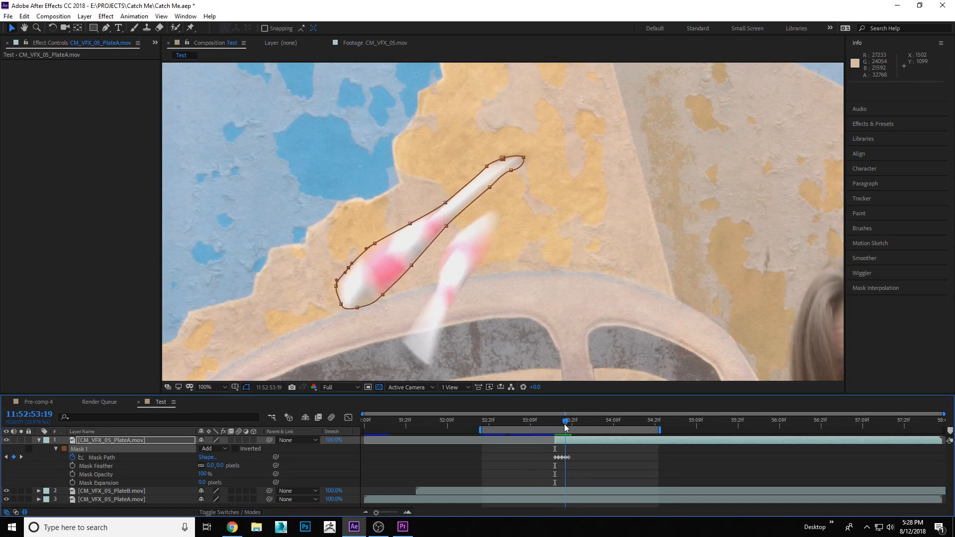
{"action": "key", "text": "alt+bracketright"}
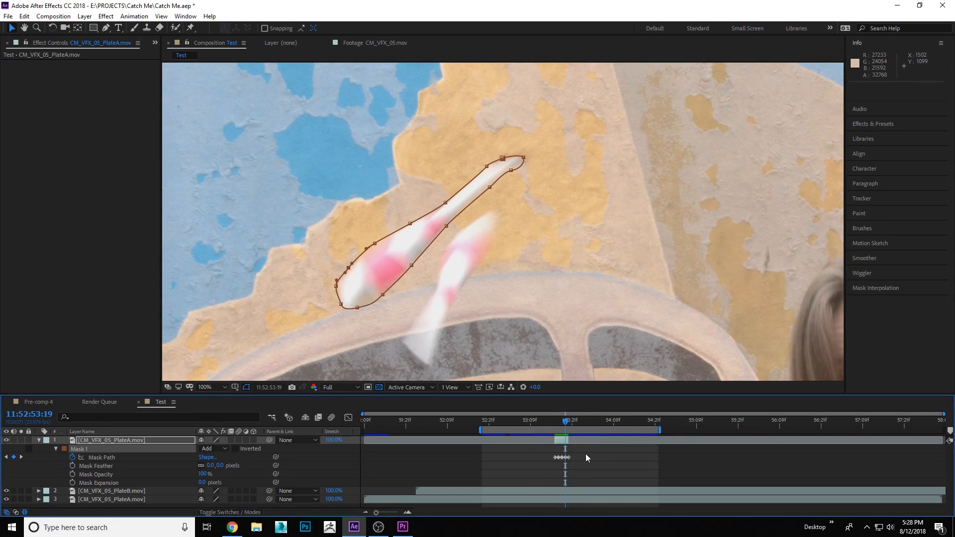
{"action": "left_click", "coordinate": [588, 454]}
- Step through the frames from 11:52:53:16 to 11:52:53:19 to examine the masked club against the background plates
{"action": "mouse_move", "coordinate": [545, 421]}
{"action": "left_mouse_down"}
{"action": "mouse_move", "coordinate": [569, 422]}
{"action": "mouse_move", "coordinate": [551, 431]}
{"action": "left_mouse_up"}
{"action": "key", "text": "Page_Down"}
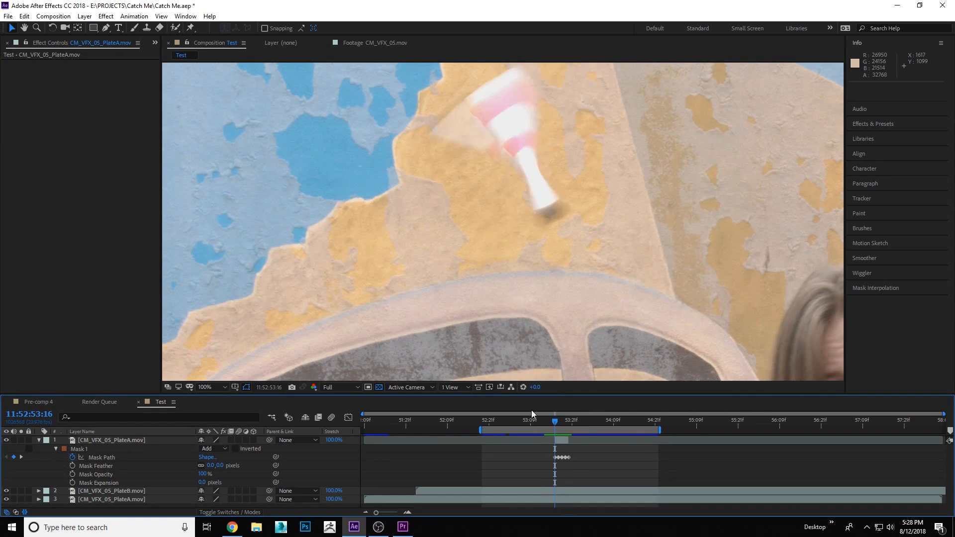
{"action": "key", "text": "Page_Down"}
{"action": "key", "text": "Page_Down"}
{"action": "key", "text": "Page_Down"}
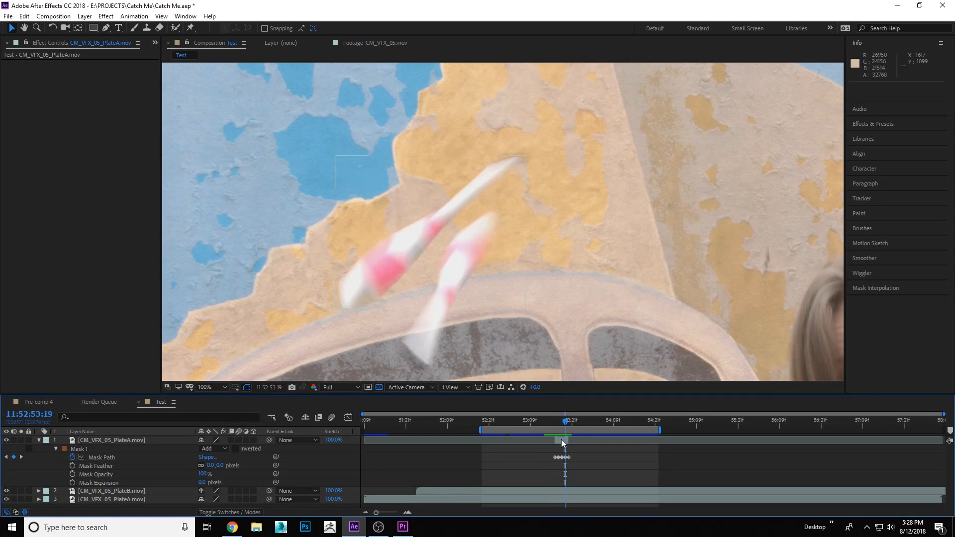
{"action": "scroll", "coordinate": [455, 207], "scroll_direction": "down", "scroll_amount": 2}
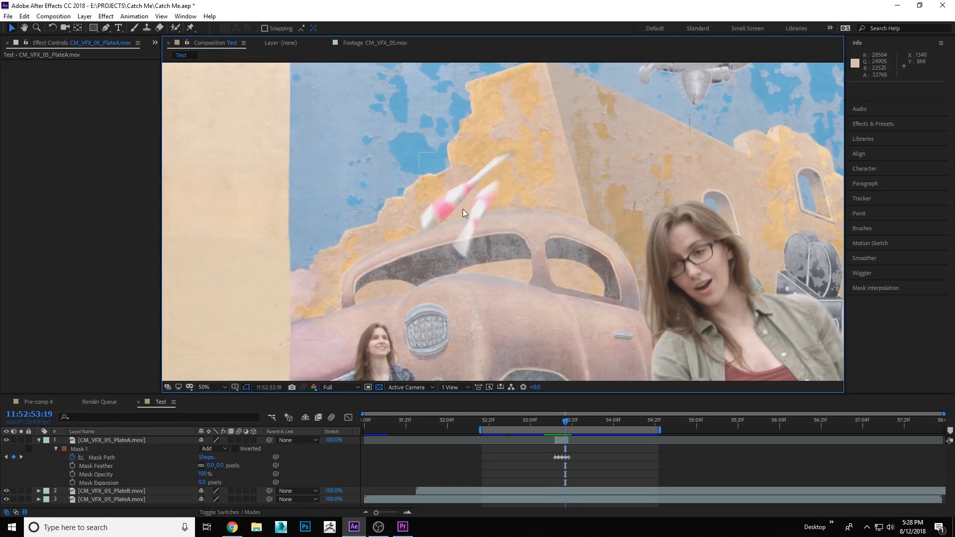
{"action": "scroll", "coordinate": [481, 256], "scroll_direction": "up", "scroll_amount": 1}
{"action": "scroll", "coordinate": [547, 359], "scroll_direction": "down", "scroll_amount": 1}
{"action": "key", "text": "Page_Up"}
{"action": "key", "text": "Page_Up"}
{"action": "key", "text": "Page_Up"}
- Add Position and Rotation keyframes to the topmost PlateA copy at 11:52:53:16 and reveal all its keyframed properties
{"action": "left_click", "coordinate": [563, 441]}
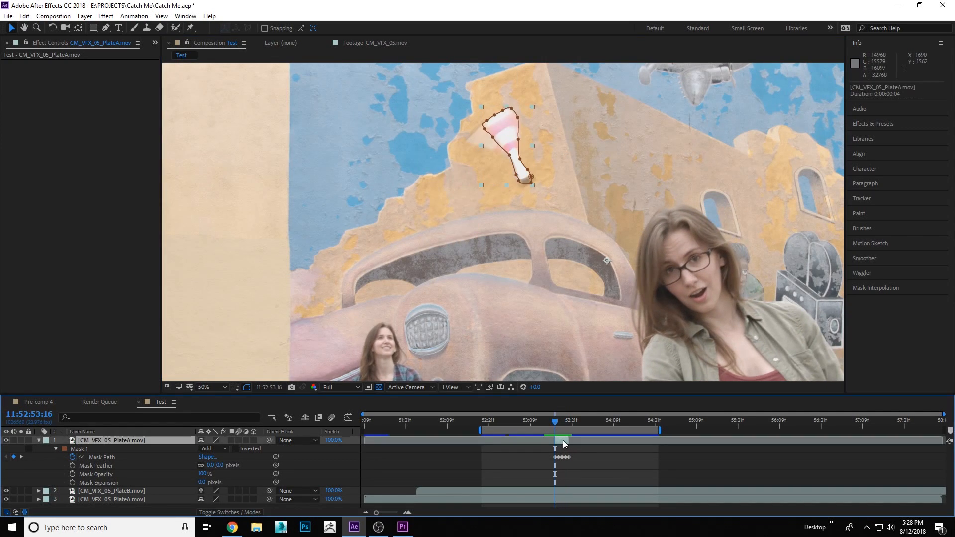
{"action": "key", "text": "p"}
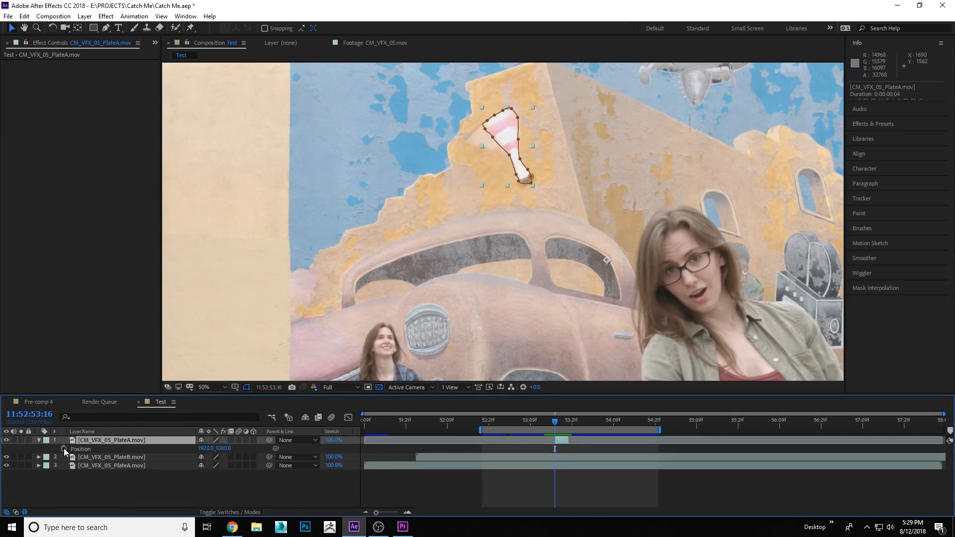
{"action": "key", "text": "r"}
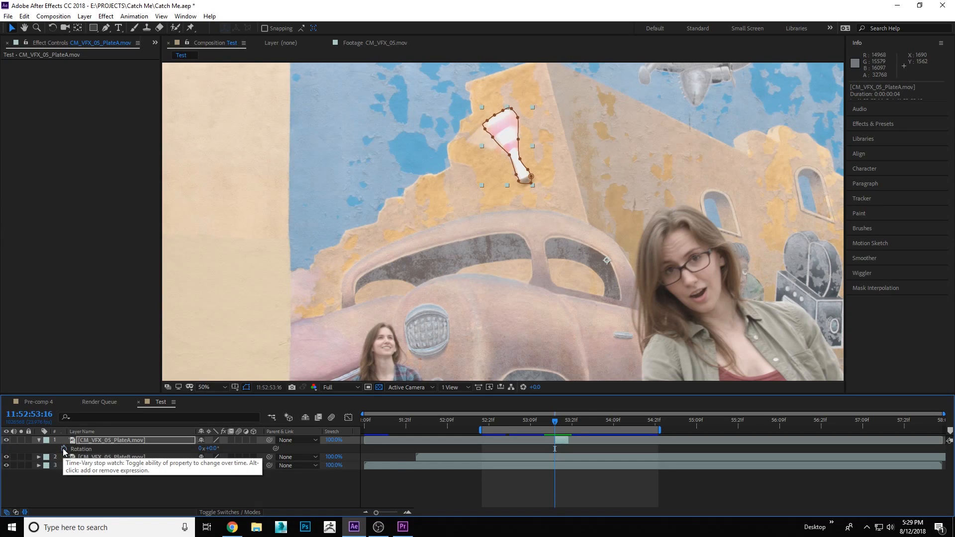
{"action": "left_click", "coordinate": [63, 449]}
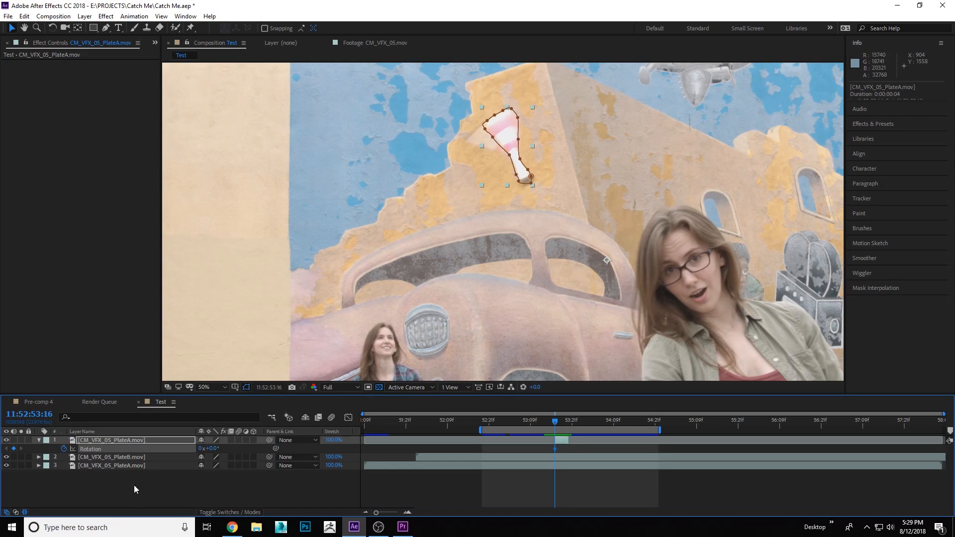
{"action": "left_click", "coordinate": [119, 440]}
{"action": "key", "text": "u"}
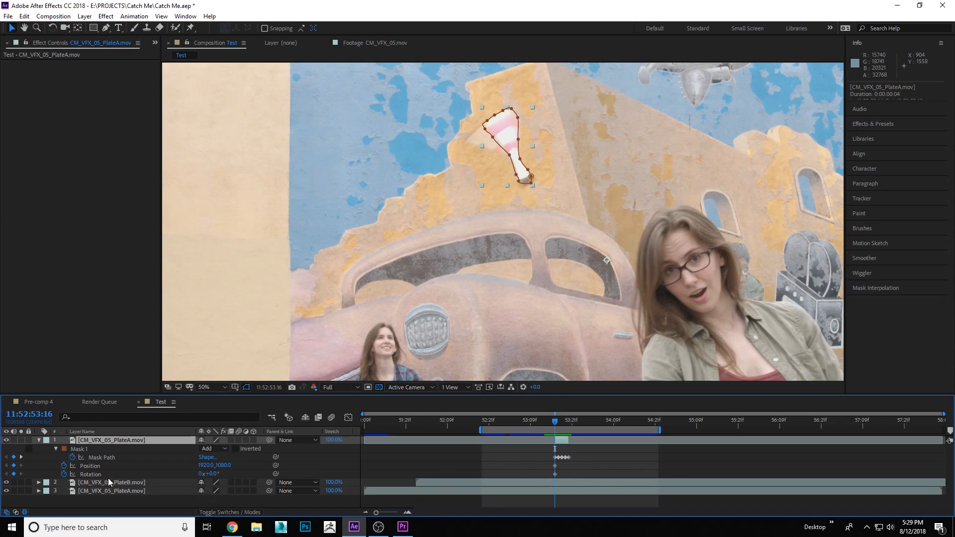
{"action": "left_click", "coordinate": [83, 469]}
{"action": "left_click", "coordinate": [90, 475]}
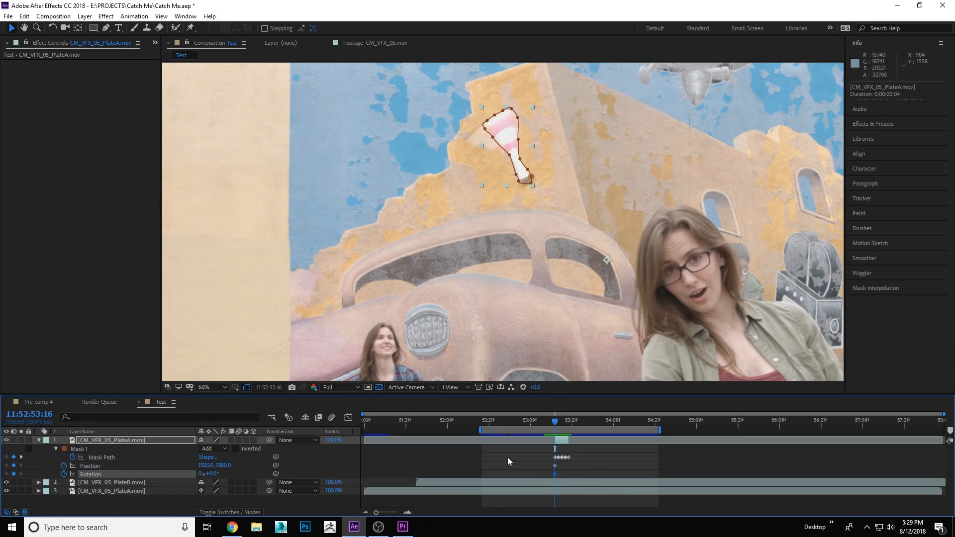
- Nudge the topmost PlateA copy's position to 1960, 1200 at 11:52:53:19
{"action": "key", "text": "Page_Down"}
{"action": "key", "text": "Page_Down"}
{"action": "key", "text": "Page_Down"}
{"action": "key", "text": "Page_Down"}
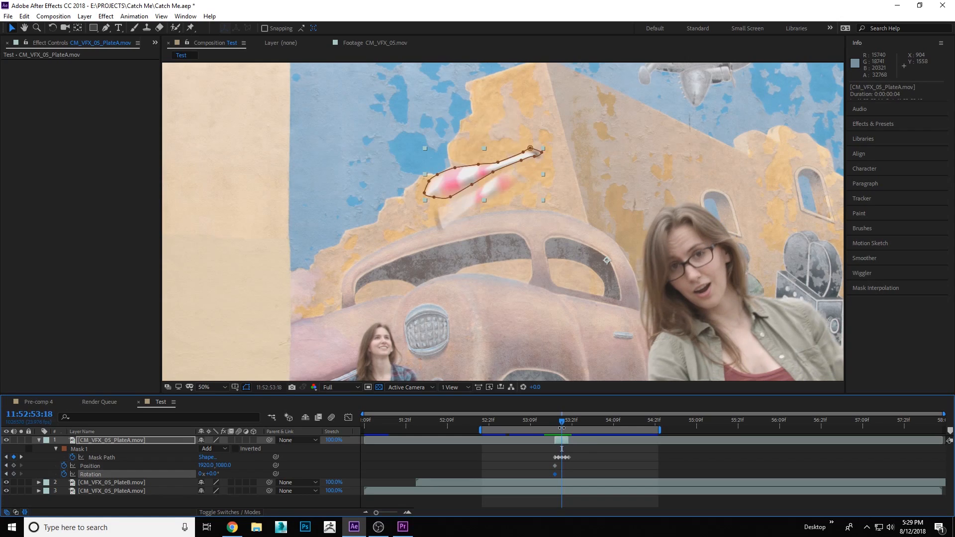
{"action": "key", "text": "Page_Up"}
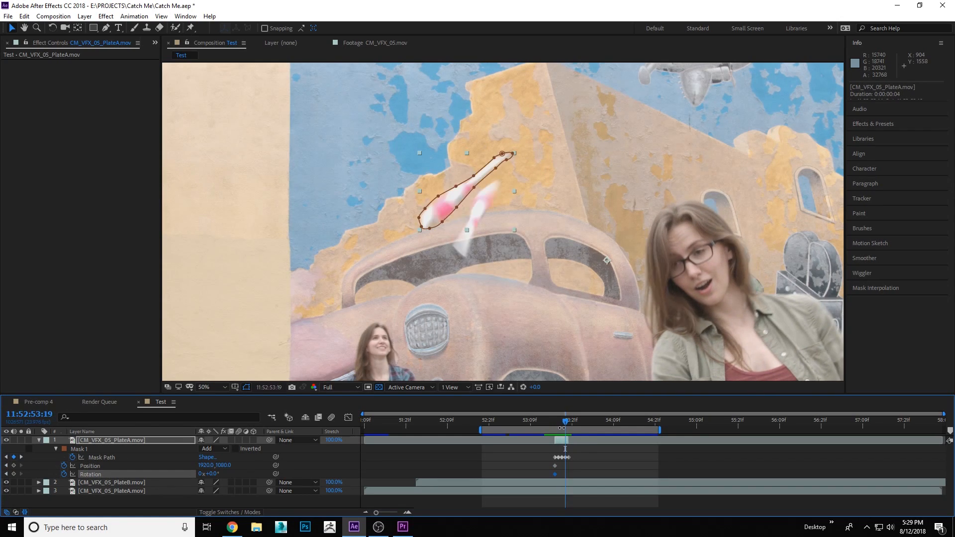
{"action": "key", "text": "shift+Down"}
{"action": "key", "text": "shift+Down"}
{"action": "key", "text": "shift+Down"}
{"action": "key", "text": "shift+Down"}
{"action": "key", "text": "shift+Down"}
{"action": "key", "text": "shift+Down"}
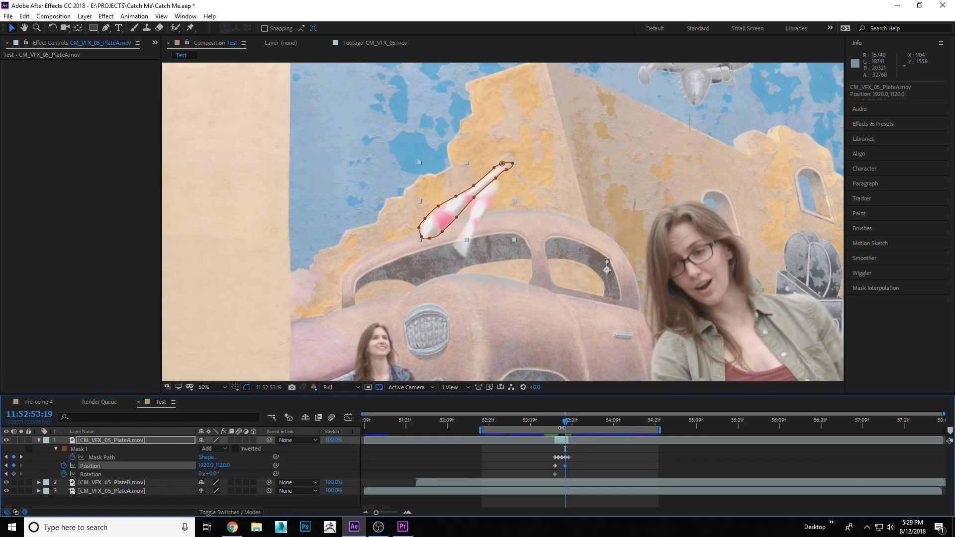
{"action": "key", "text": "shift+Right"}
{"action": "key", "text": "shift+Right"}
{"action": "key", "text": "shift+Right"}
{"action": "key", "text": "shift+Right"}
{"action": "key", "text": "shift+Right"}
{"action": "key", "text": "shift+Right"}
{"action": "key", "text": "shift+Down"}
{"action": "key", "text": "shift+Down"}
{"action": "key", "text": "shift+Down"}
{"action": "key", "text": "shift+Down"}
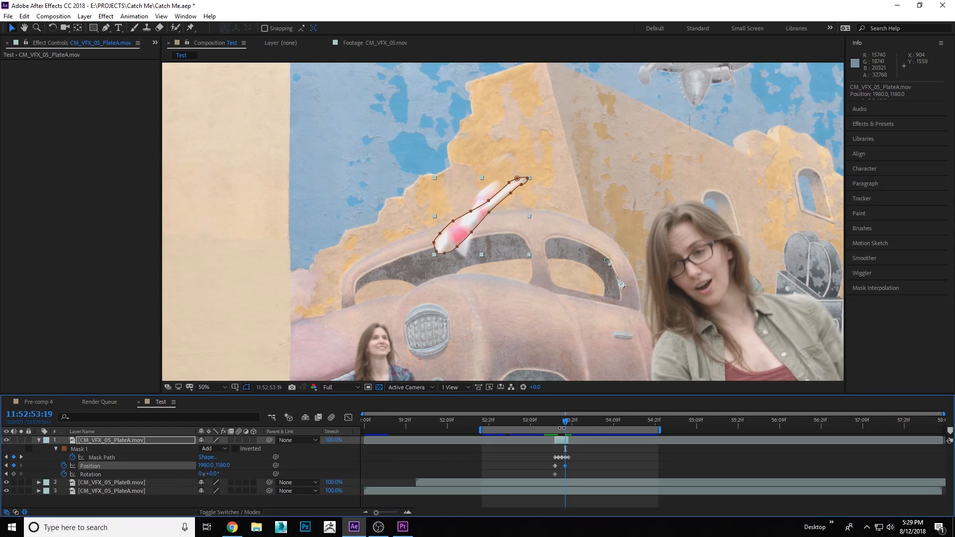
{"action": "key", "text": "shift+Left"}
{"action": "key", "text": "shift+Left"}
{"action": "key", "text": "shift+Down"}
{"action": "key", "text": "shift+Down"}
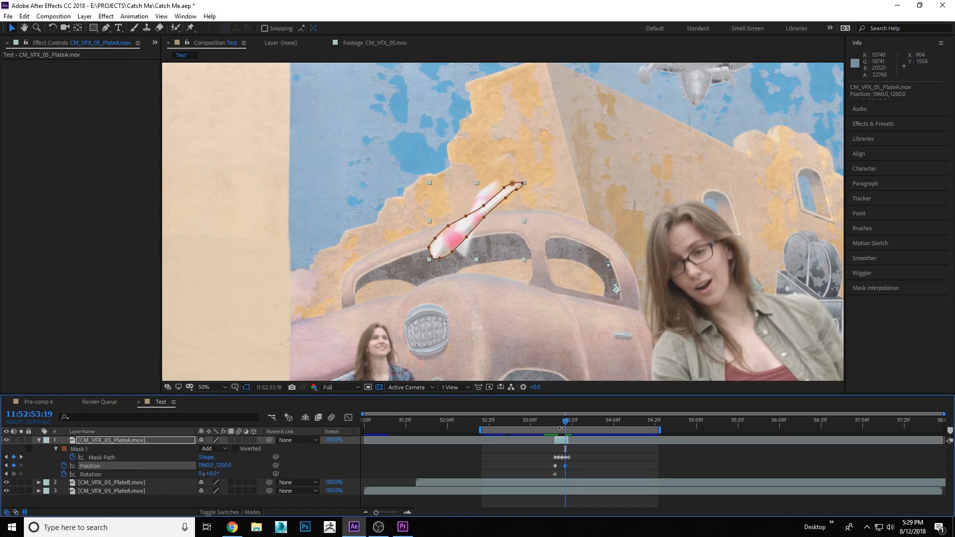
- Nudge the topmost PlateA copy's position to 1926.7, 1180 at 11:52:53:18
{"action": "key", "text": "Page_Up"}
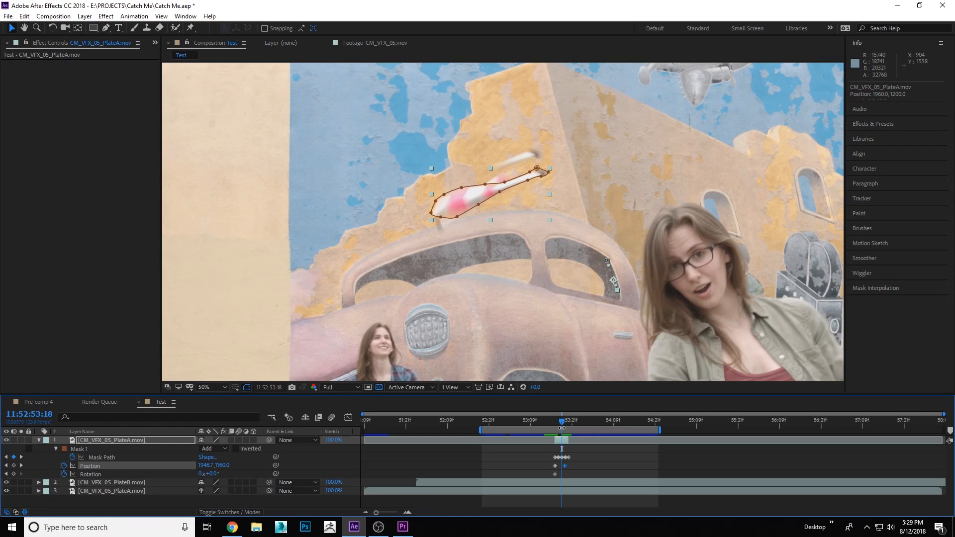
{"action": "key", "text": "shift+Right"}
{"action": "key", "text": "shift+Right"}
{"action": "key", "text": "shift+Right"}
{"action": "key", "text": "shift+Right"}
{"action": "key", "text": "shift+Left"}
{"action": "key", "text": "shift+Left"}
{"action": "key", "text": "shift+Left"}
{"action": "key", "text": "shift+Left"}
{"action": "key", "text": "shift+Down"}
{"action": "key", "text": "shift+Down"}
{"action": "key", "text": "shift+Left"}
{"action": "key", "text": "shift+Left"}
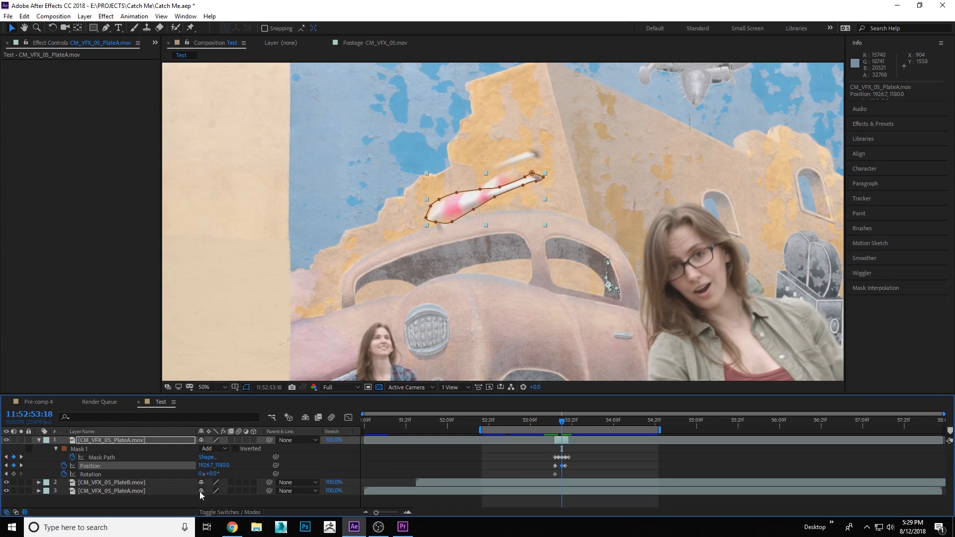
- Rotate the topmost PlateA copy to -11.6° and move it to 1974.7, 1050 over the original club at 11:52:53:18
{"action": "mouse_move", "coordinate": [215, 475]}
{"action": "left_mouse_down"}
{"action": "mouse_move", "coordinate": [203, 474]}
{"action": "mouse_move", "coordinate": [248, 474]}
{"action": "mouse_move", "coordinate": [222, 474]}
{"action": "mouse_move", "coordinate": [231, 474]}
{"action": "left_mouse_up"}
{"action": "key", "text": "ctrl+z"}
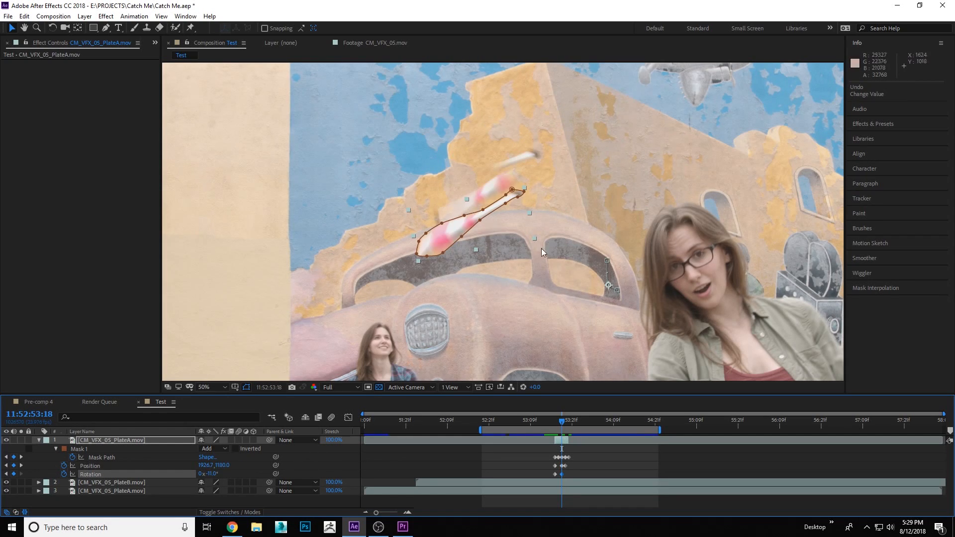
{"action": "key", "text": "comma"}
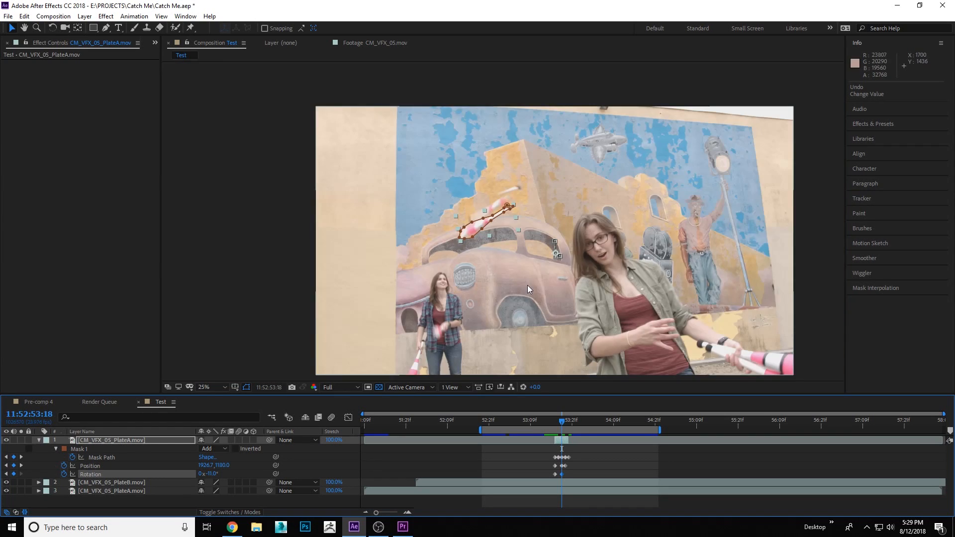
{"action": "key", "text": "period"}
{"action": "key", "text": "period"}
{"action": "key", "text": "comma"}
{"action": "left_click_drag", "start_coordinate": [567, 251], "coordinate": [512, 243]}
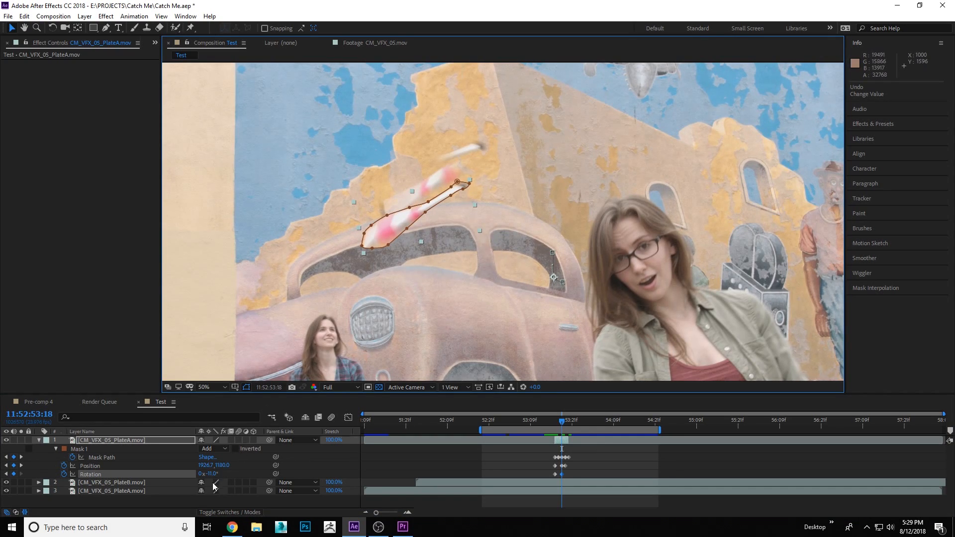
{"action": "left_click_drag", "start_coordinate": [212, 477], "coordinate": [202, 477]}
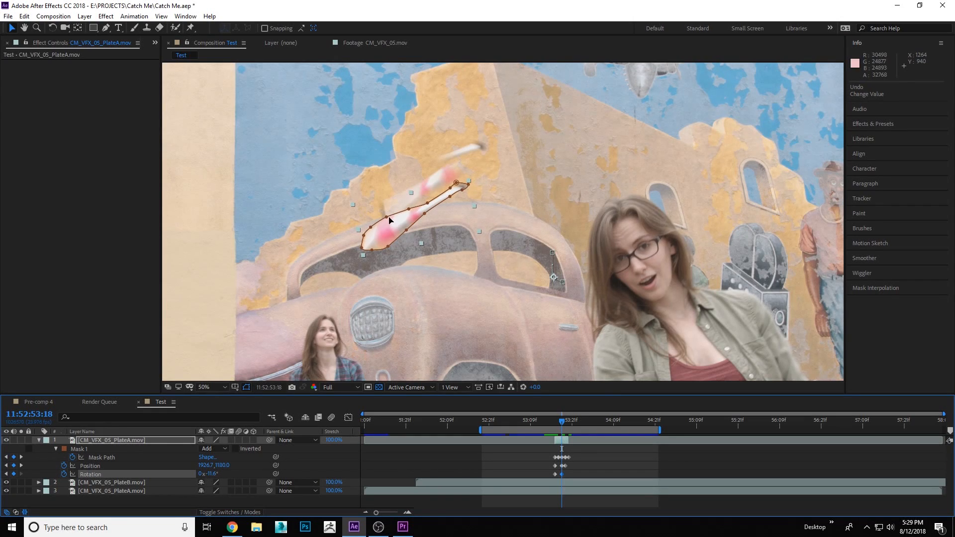
{"action": "left_click_drag", "start_coordinate": [395, 222], "coordinate": [407, 193]}
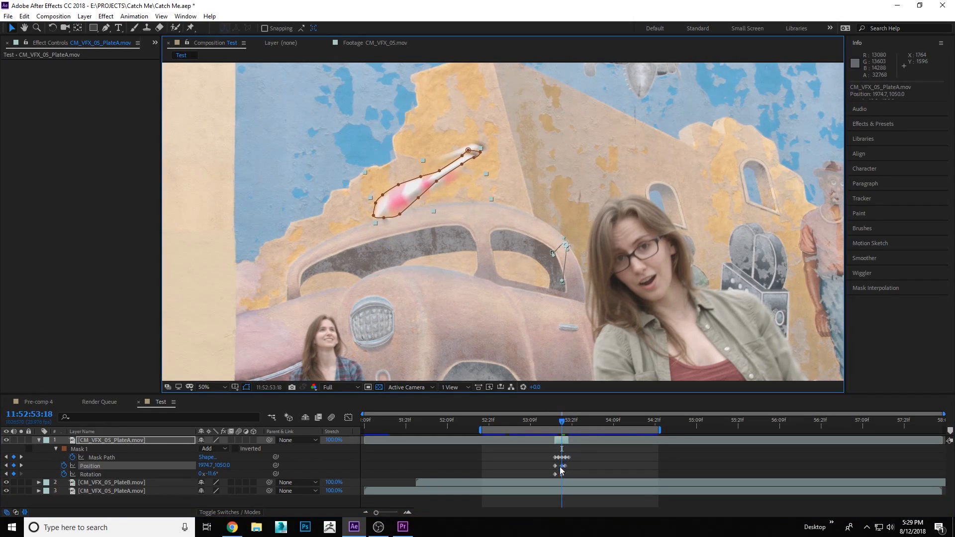
- Rotate the topmost PlateA copy to -22.6° and move it to 2028, 948 over the original club at 11:52:53:19
{"action": "key", "text": "Page_Down"}
{"action": "key", "text": "Page_Up"}
{"action": "key", "text": "Page_Down"}
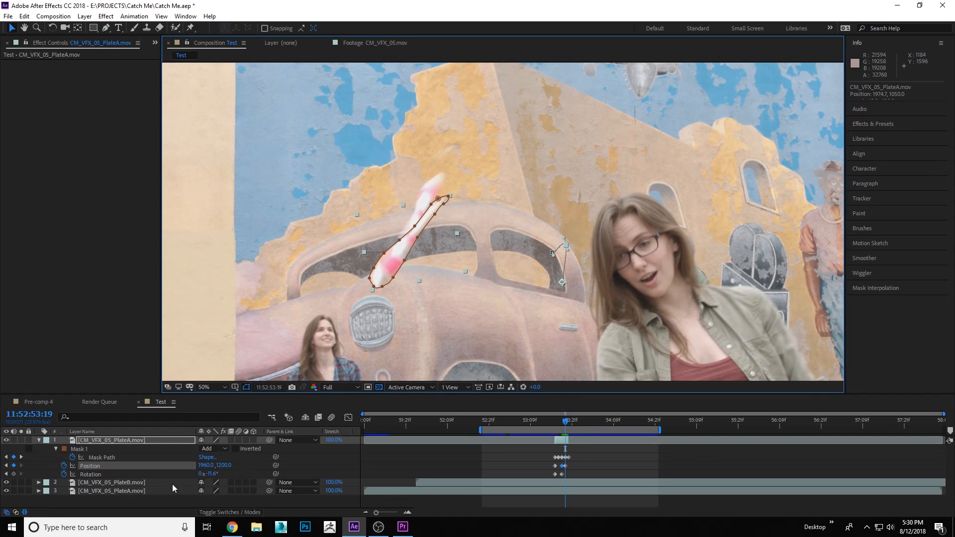
{"action": "left_click_drag", "start_coordinate": [215, 475], "coordinate": [159, 475]}
{"action": "left_click_drag", "start_coordinate": [393, 296], "coordinate": [409, 234]}
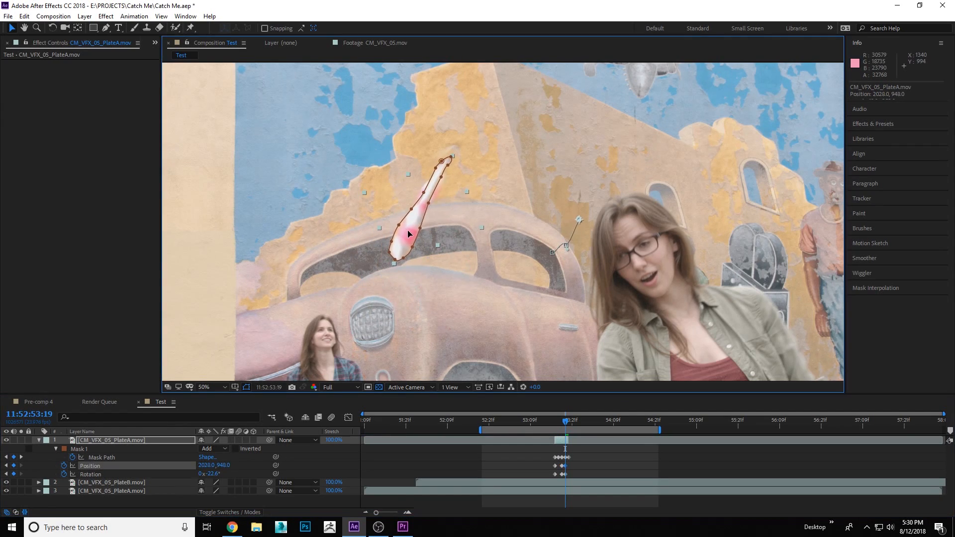
- Rotate the topmost PlateA copy counterclockwise and move it to 1996.3, 939.1 over the original club at 11:52:53:17
{"action": "left_click", "coordinate": [584, 453]}
{"action": "key", "text": "Page_Up"}
{"action": "key", "text": "Page_Up"}
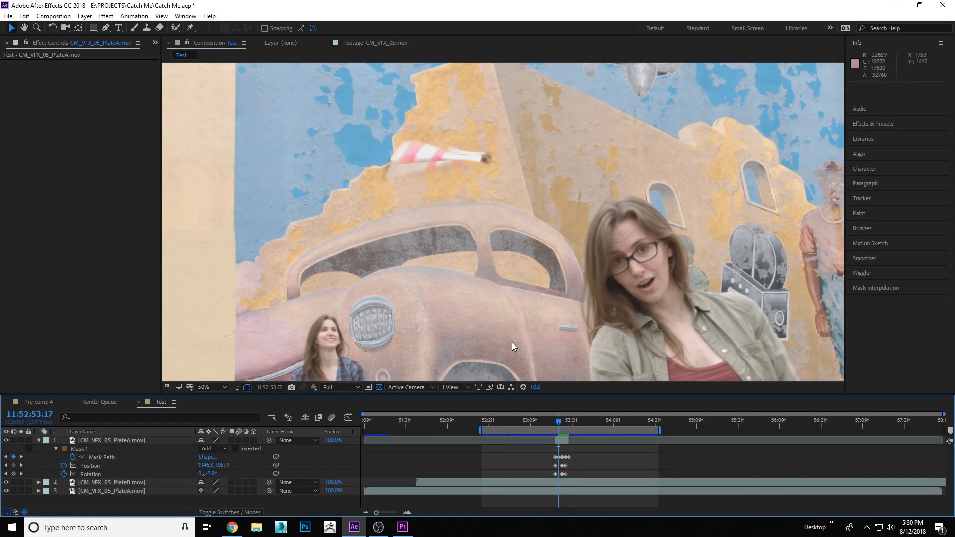
{"action": "key", "text": "Page_Up"}
{"action": "key", "text": "Page_Down"}
{"action": "left_click_drag", "start_coordinate": [212, 473], "coordinate": [127, 463]}
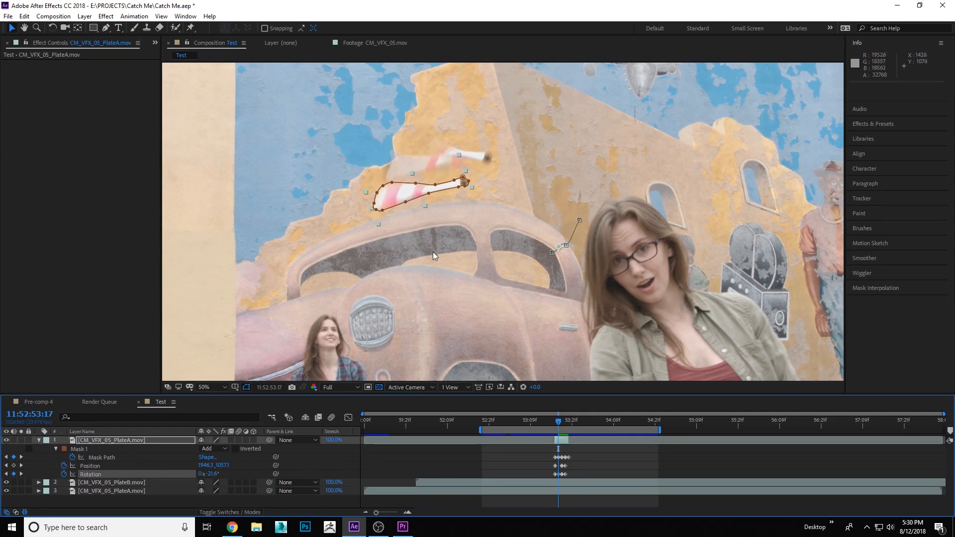
{"action": "left_click_drag", "start_coordinate": [407, 192], "coordinate": [419, 163]}
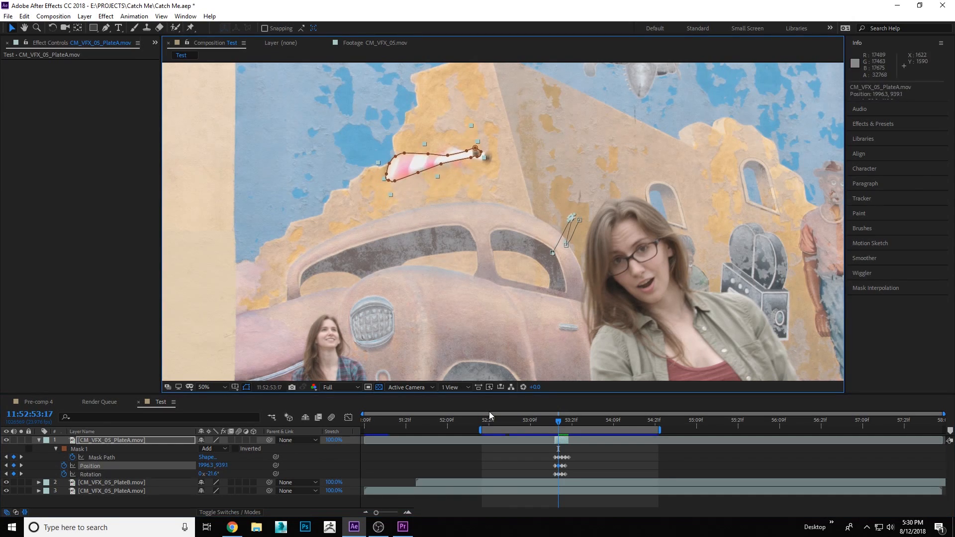
- Try rotating the topmost PlateA copy at 11:52:53:16 and undo that rotation
{"action": "key", "text": "Page_Up"}
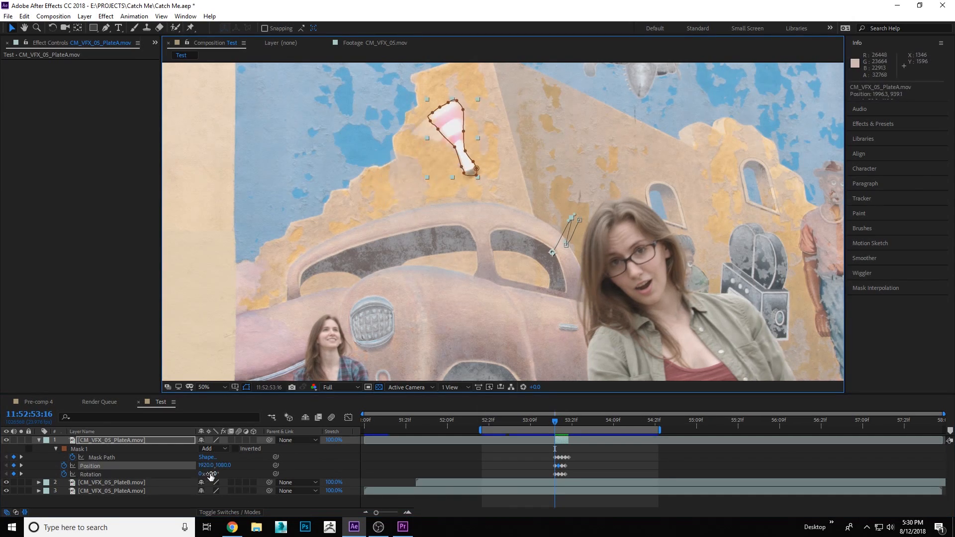
{"action": "left_click_drag", "start_coordinate": [217, 473], "coordinate": [172, 473]}
{"action": "key", "text": "ctrl+z"}
{"action": "key", "text": "ctrl+z"}
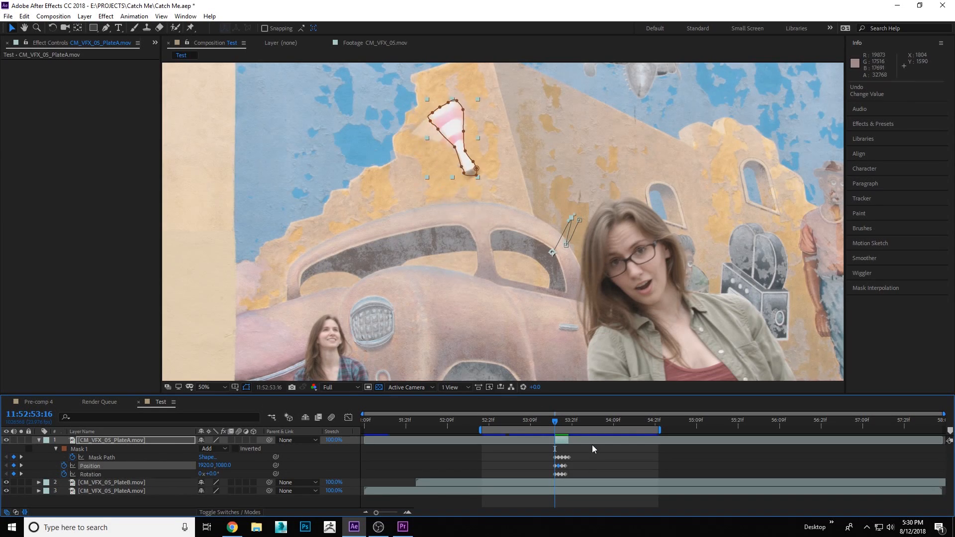
- Widen the PlateB layer's mask past the airborne club by moving its upper inner vertex outward at 11:52:53:18
{"action": "left_click", "coordinate": [592, 447]}
{"action": "key", "text": "Page_Down"}
{"action": "key", "text": "Page_Down"}
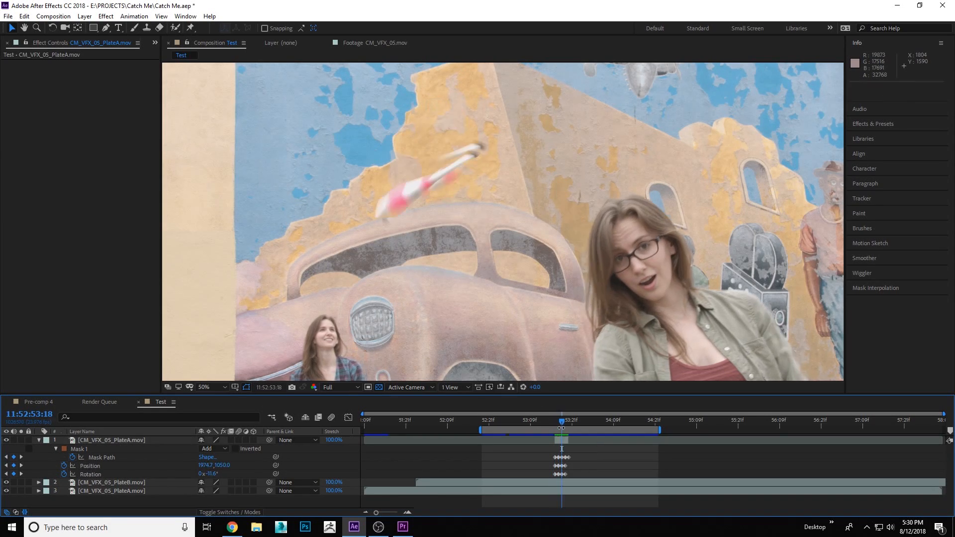
{"action": "left_click", "coordinate": [578, 482]}
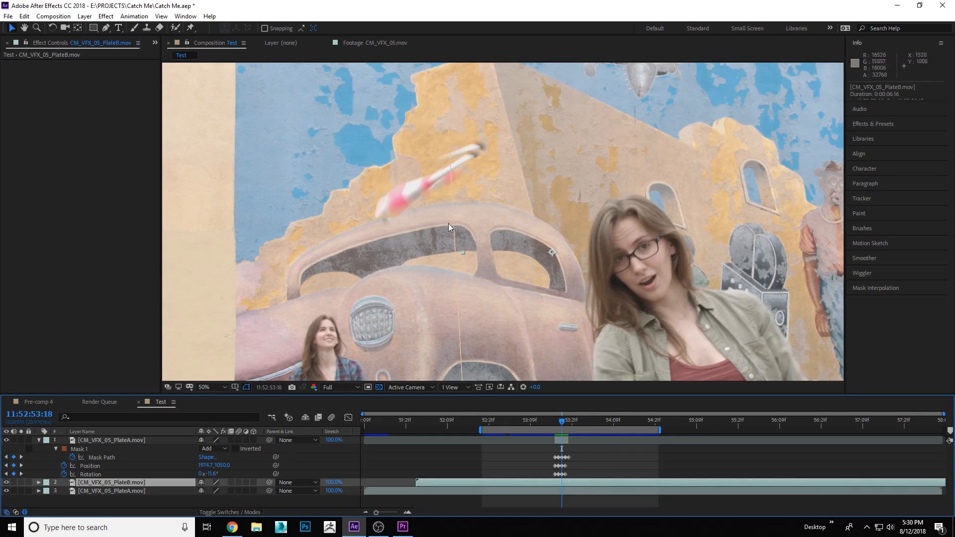
{"action": "scroll", "coordinate": [455, 164], "scroll_direction": "down", "scroll_amount": 2}
{"action": "left_click_drag", "start_coordinate": [470, 65], "coordinate": [511, 65]}
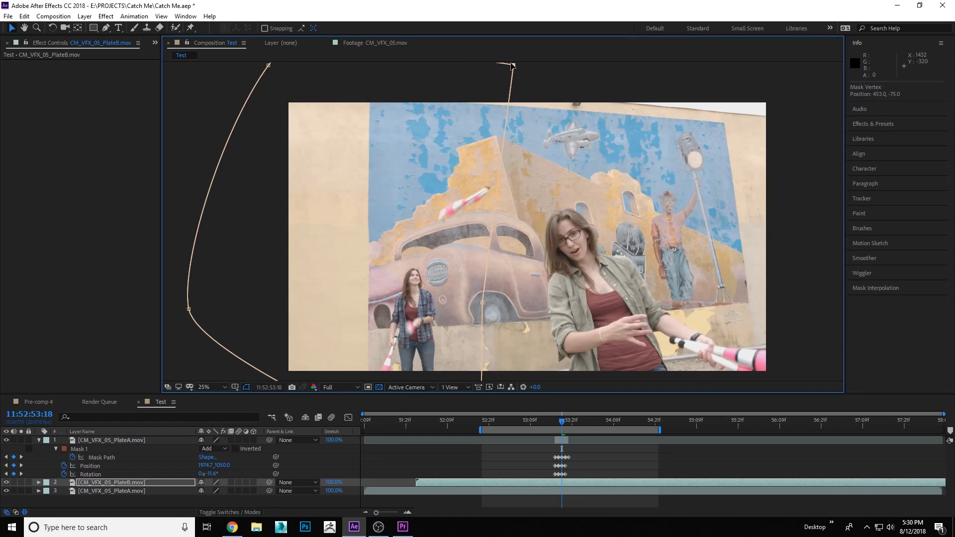
{"action": "scroll", "coordinate": [479, 190], "scroll_direction": "up", "scroll_amount": 2}
- Rotate the topmost PlateA copy to -9.0° and move it to 1972.7, 1082.0 over the original club at 11:52:53:18
{"action": "left_click", "coordinate": [565, 445]}
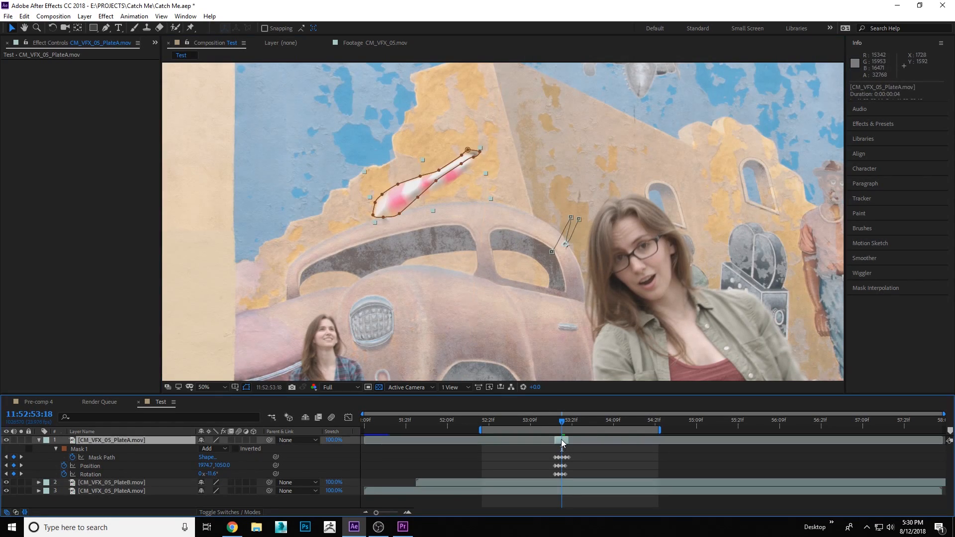
{"action": "left_click_drag", "start_coordinate": [213, 478], "coordinate": [226, 478]}
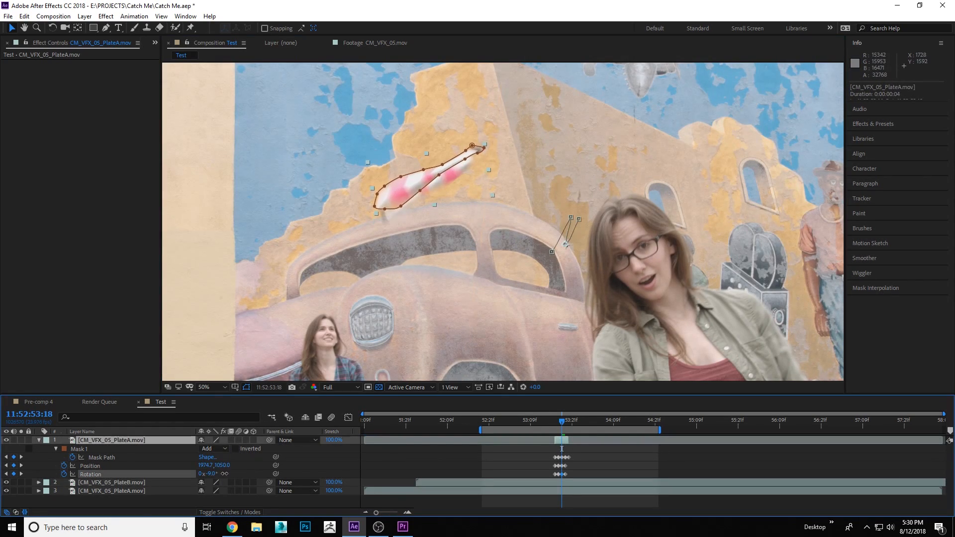
{"action": "left_click_drag", "start_coordinate": [412, 184], "coordinate": [412, 192]}
{"action": "left_click", "coordinate": [592, 451]}
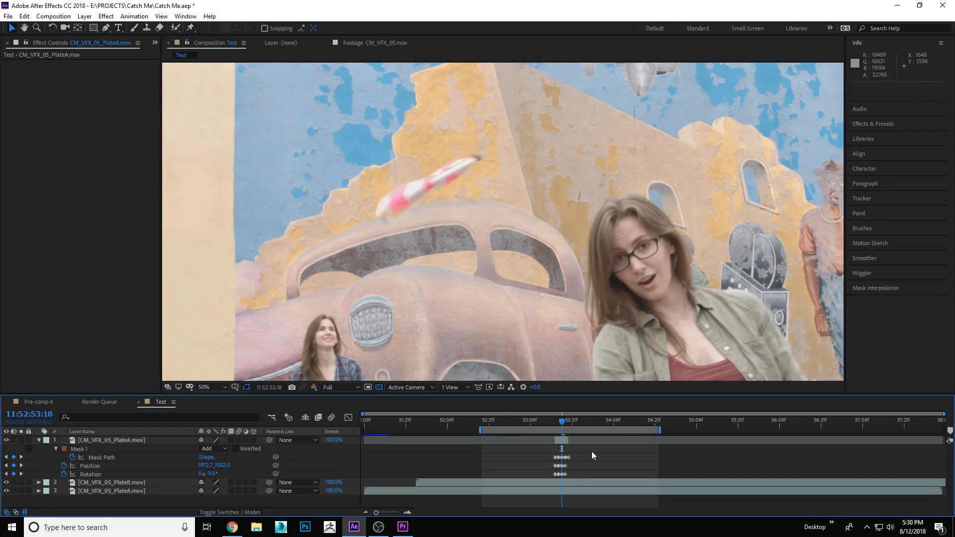
- Feather the mask of the topmost PlateA copy, trying 15 pixels first and settling on 25 pixels
{"action": "left_click", "coordinate": [564, 441]}
{"action": "key", "text": "m"}
{"action": "key", "text": "m"}
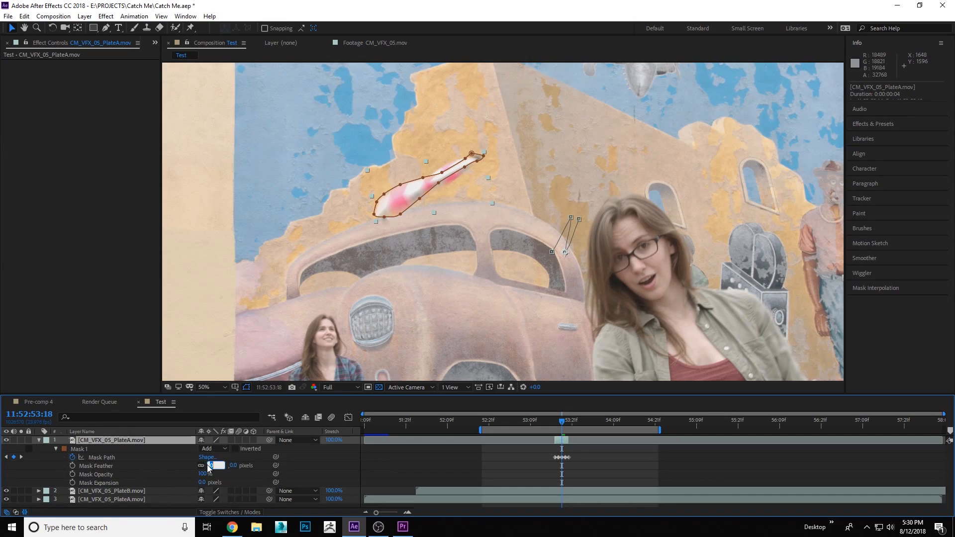
{"action": "type", "text": "15"}
{"action": "key", "text": "Return"}
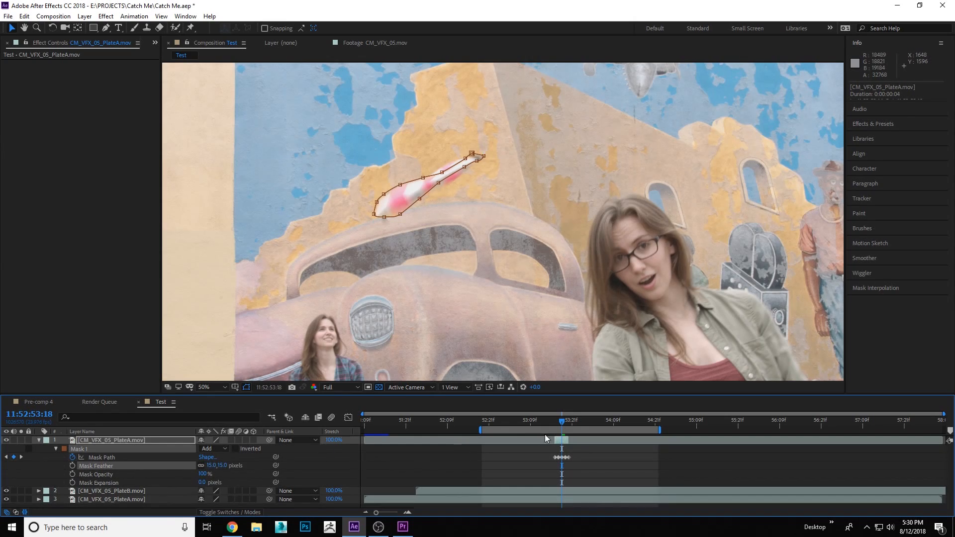
{"action": "left_click", "coordinate": [511, 468]}
{"action": "left_click", "coordinate": [212, 466]}
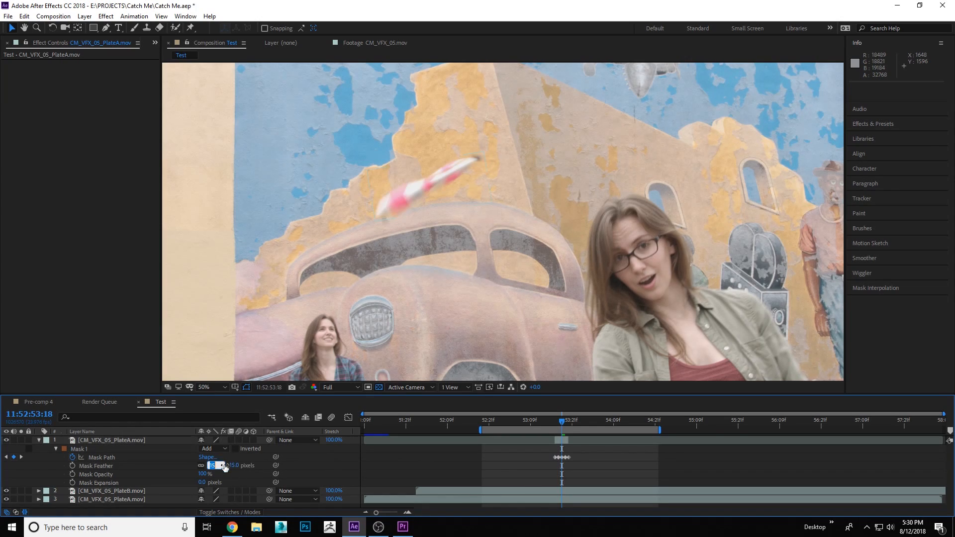
{"action": "type", "text": "25"}
{"action": "key", "text": "Return"}
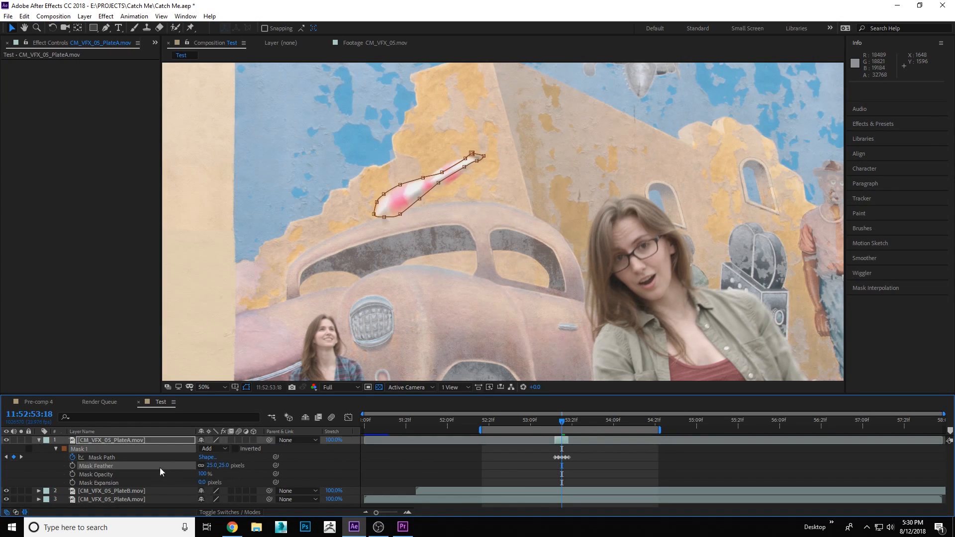
- Set the mask expansion of the topmost PlateA copy to 10 pixels
{"action": "left_click", "coordinate": [201, 483]}
{"action": "type", "text": "10"}
{"action": "key", "text": "Return"}
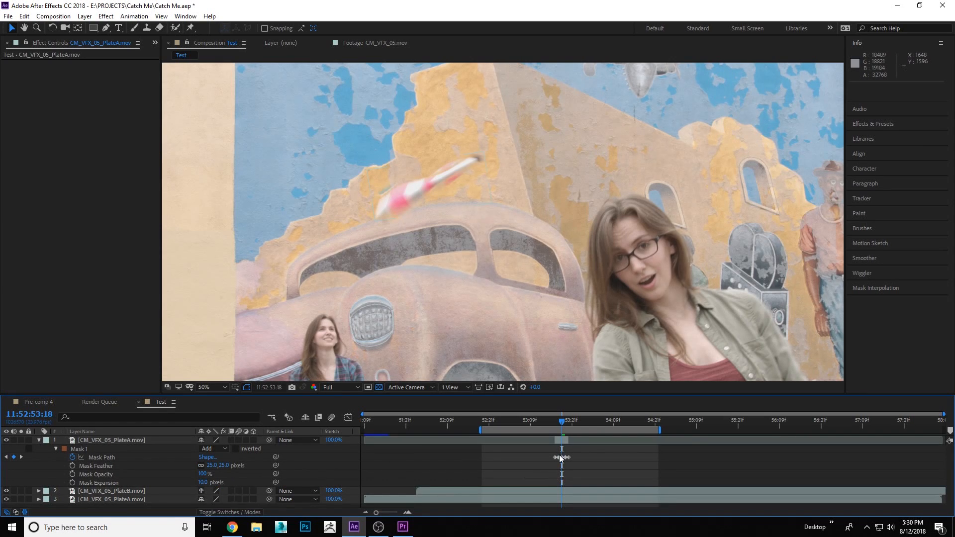
- Inspect the softened club up close and play back the work area to check how the two plates blend
{"action": "scroll", "coordinate": [463, 279], "scroll_direction": "down", "scroll_amount": 4}
{"action": "scroll", "coordinate": [522, 288], "scroll_direction": "up", "scroll_amount": 6}
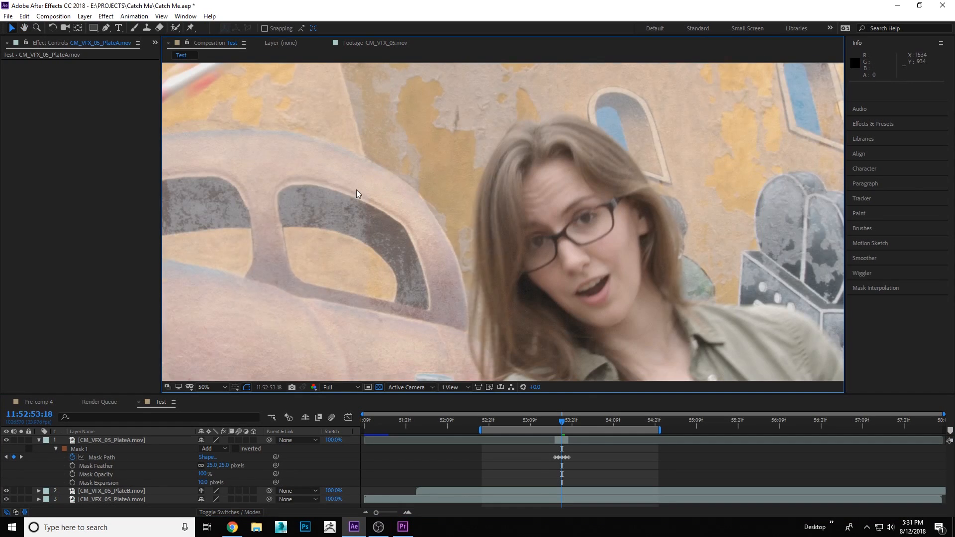
{"action": "scroll", "coordinate": [356, 189], "scroll_direction": "down", "scroll_amount": 2}
{"action": "scroll", "coordinate": [409, 215], "scroll_direction": "up", "scroll_amount": 2}
{"action": "scroll", "coordinate": [408, 270], "scroll_direction": "down", "scroll_amount": 2}
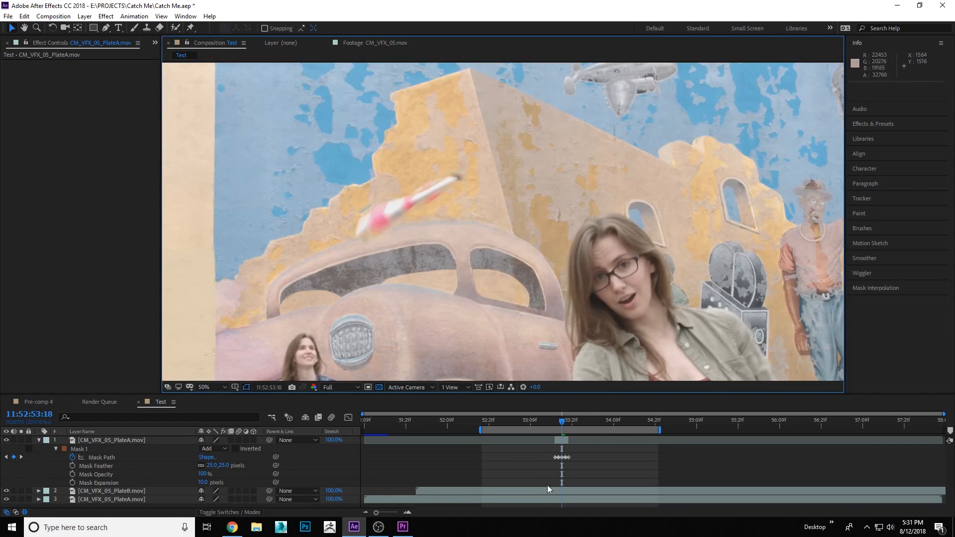
{"action": "left_click", "coordinate": [555, 490]}
{"action": "scroll", "coordinate": [438, 223], "scroll_direction": "down", "scroll_amount": 2}
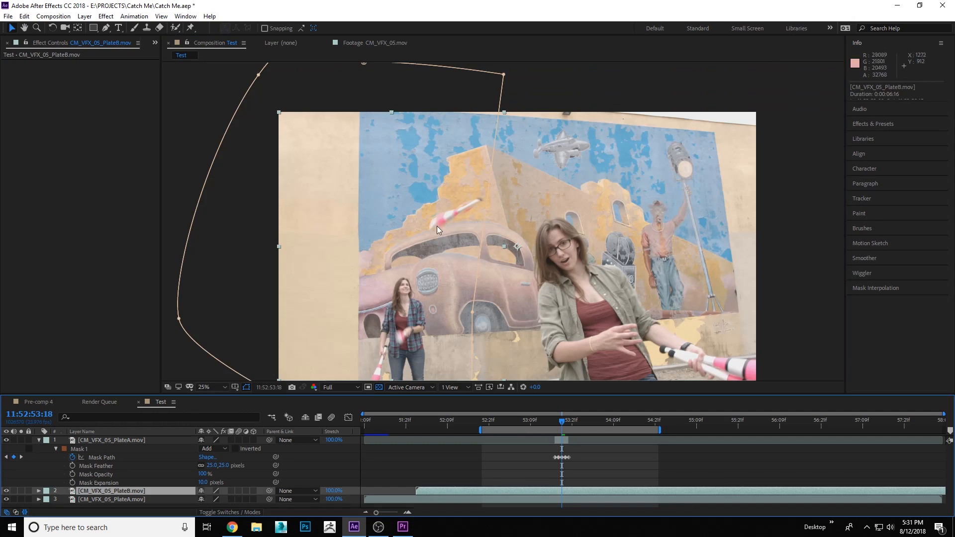
{"action": "left_click", "coordinate": [597, 478]}
{"action": "key", "text": "space"}
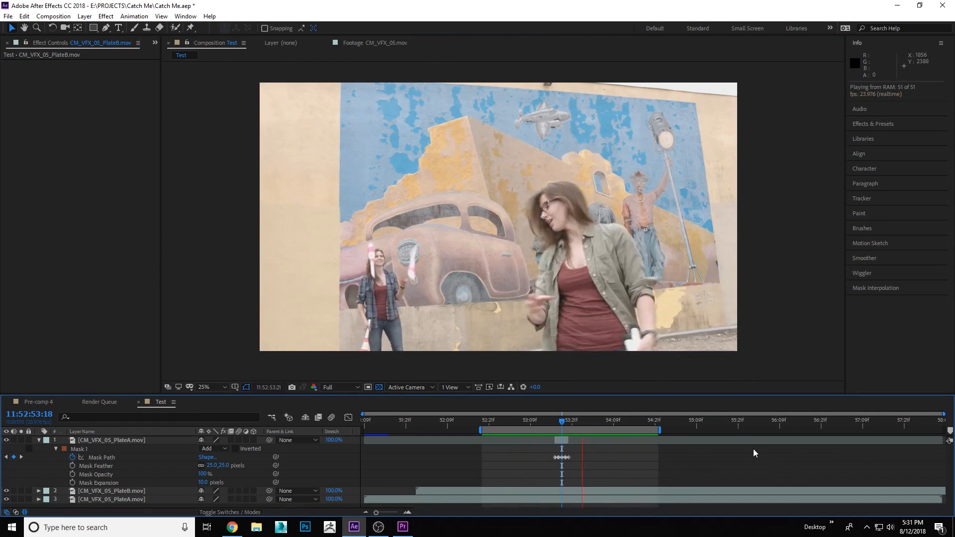
{"action": "left_click", "coordinate": [570, 423]}
{"action": "left_click_drag", "start_coordinate": [570, 423], "coordinate": [542, 429]}
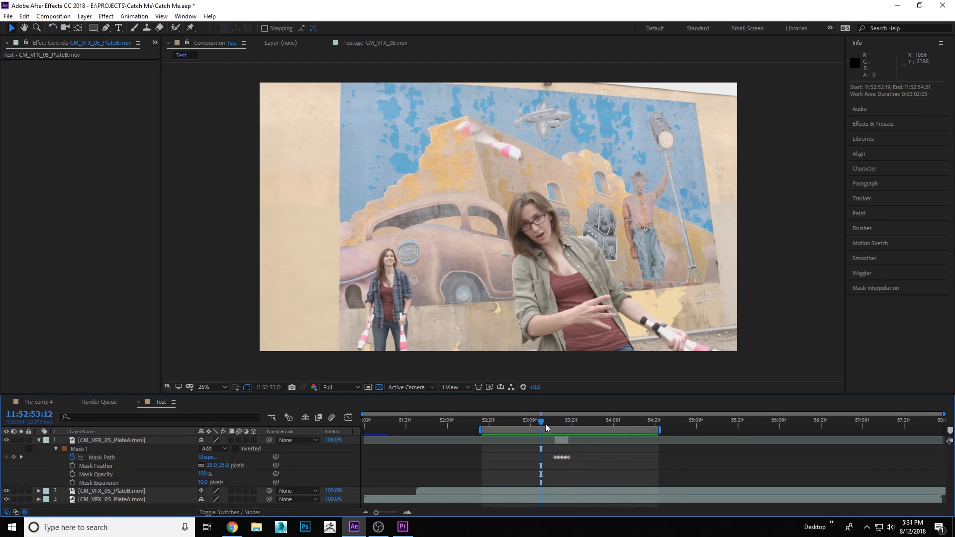
- Add vertices along the inner edge of the PlateB layer's mask near the airborne club at 11:52:53:10
{"action": "left_click", "coordinate": [542, 491]}
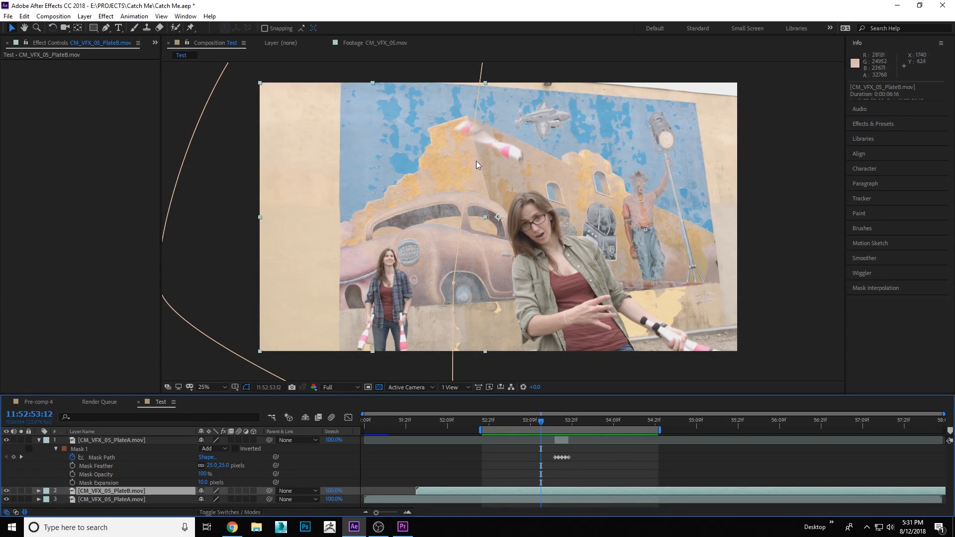
{"action": "left_click_drag", "start_coordinate": [542, 424], "coordinate": [534, 422]}
{"action": "left_click", "coordinate": [7, 491]}
{"action": "left_click", "coordinate": [7, 492]}
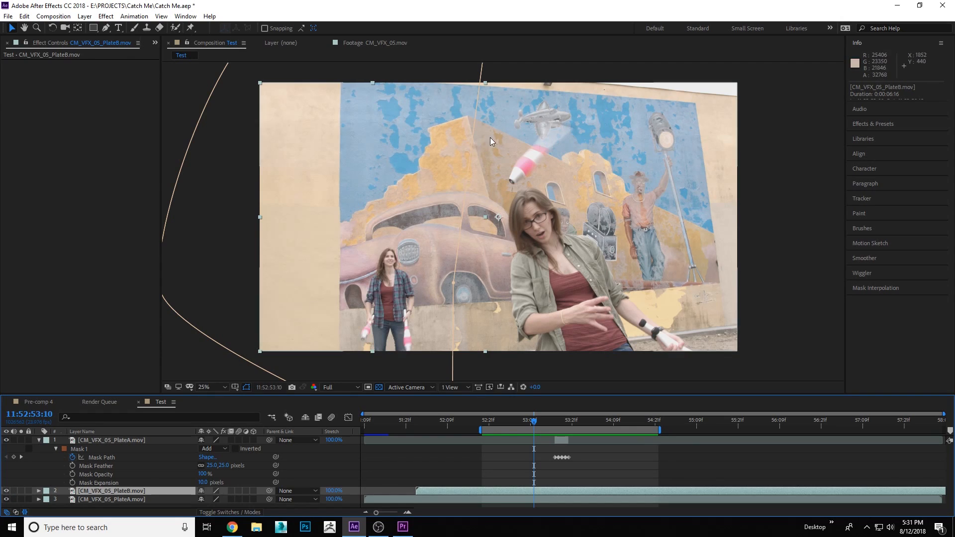
{"action": "left_click", "coordinate": [106, 28]}
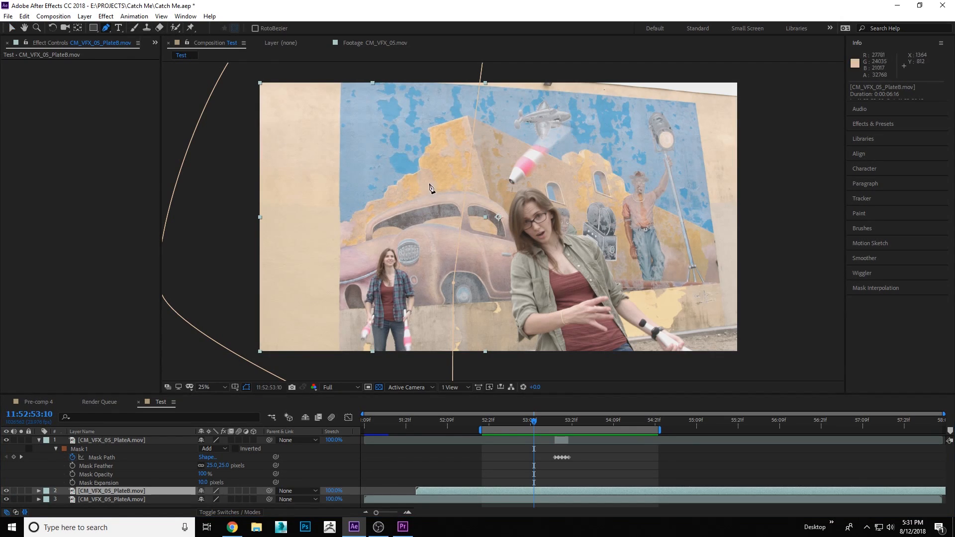
{"action": "left_click", "coordinate": [466, 196]}
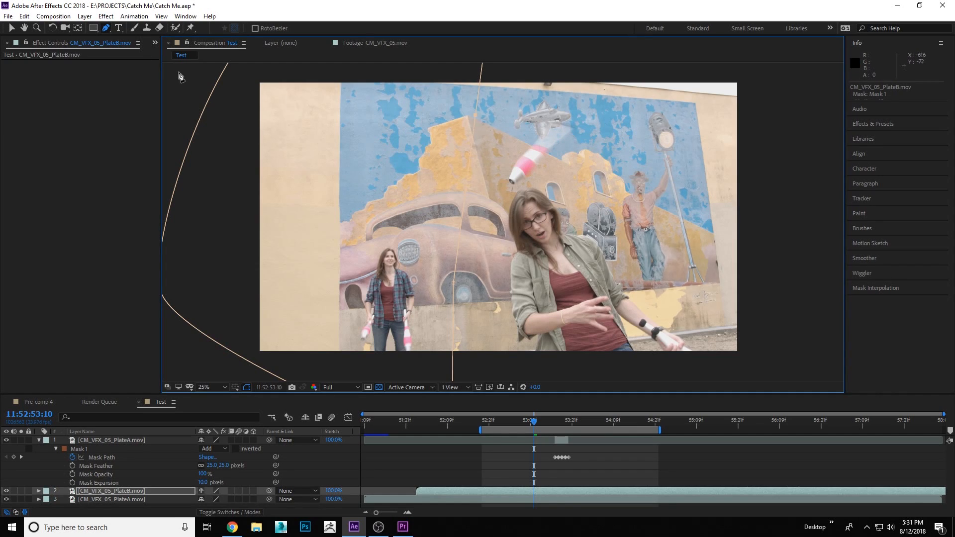
{"action": "left_click", "coordinate": [10, 27]}
{"action": "left_click_drag", "start_coordinate": [478, 156], "coordinate": [490, 156]}
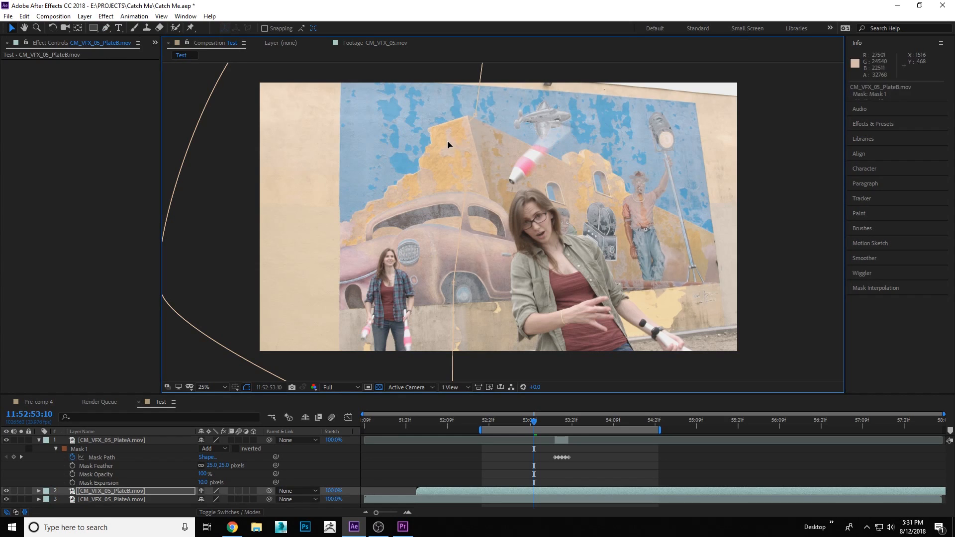
- Examine frame by frame where the airborne club meets the inner edge of the PlateB mask
{"action": "key", "text": "Page_Up"}
{"action": "key", "text": "Page_Up"}
{"action": "key", "text": "Page_Up"}
{"action": "key", "text": "Page_Up"}
{"action": "key", "text": "Page_Up"}
{"action": "key", "text": "Page_Up"}
{"action": "key", "text": "Page_Up"}
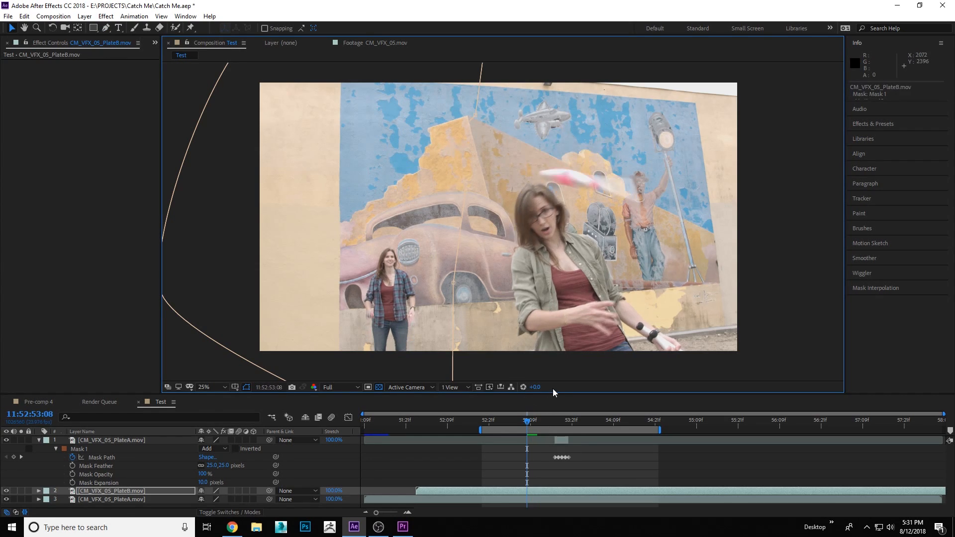
{"action": "key", "text": "Page_Up"}
{"action": "key", "text": "Page_Down"}
{"action": "key", "text": "Page_Down"}
{"action": "key", "text": "Page_Down"}
{"action": "key", "text": "Page_Down"}
{"action": "key", "text": "Page_Down"}
{"action": "key", "text": "Page_Down"}
{"action": "key", "text": "Page_Down"}
{"action": "key", "text": "Page_Down"}
{"action": "key", "text": "Page_Down"}
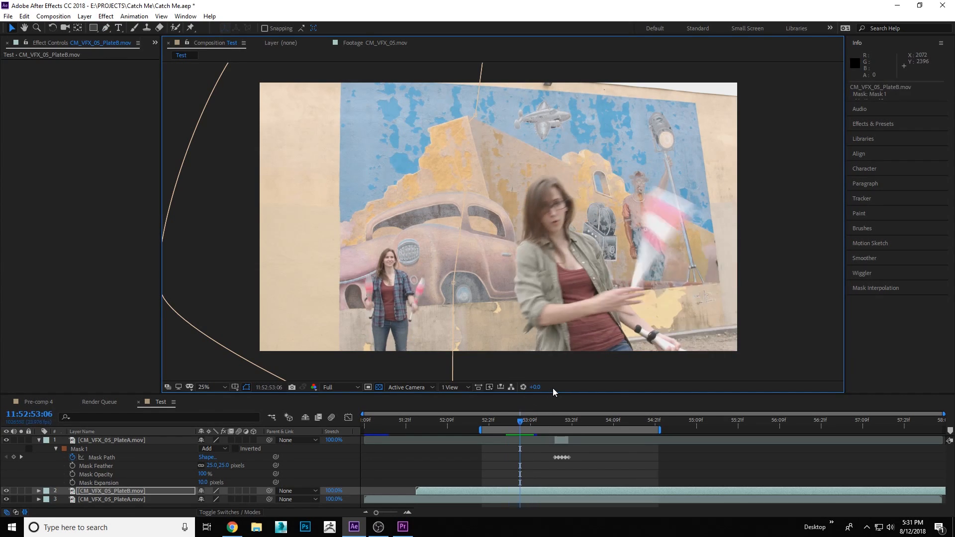
- Pull the upper inner edge of the PlateB mask back from the airborne club at 11:52:53:13
{"action": "key", "text": "Page_Down"}
{"action": "key", "text": "Page_Down"}
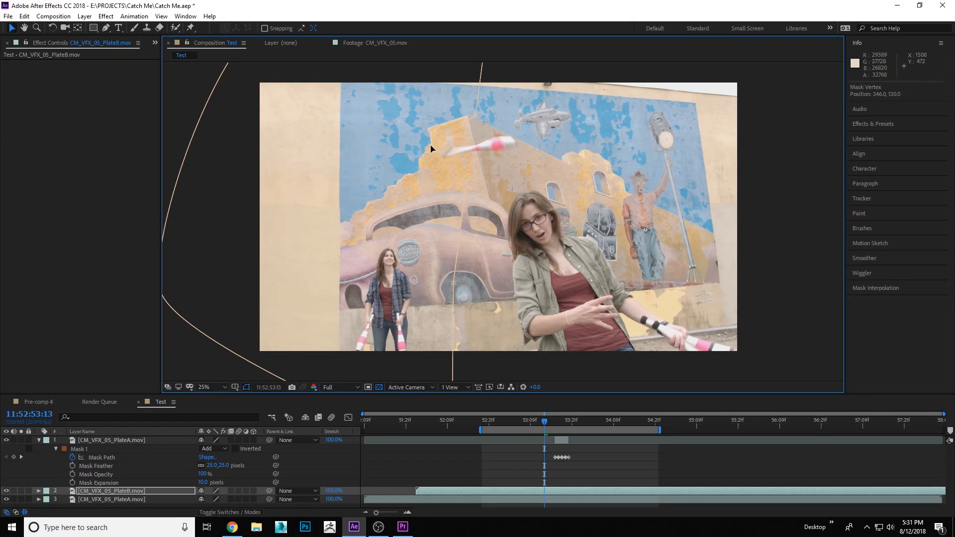
{"action": "left_click_drag", "start_coordinate": [475, 115], "coordinate": [454, 99]}
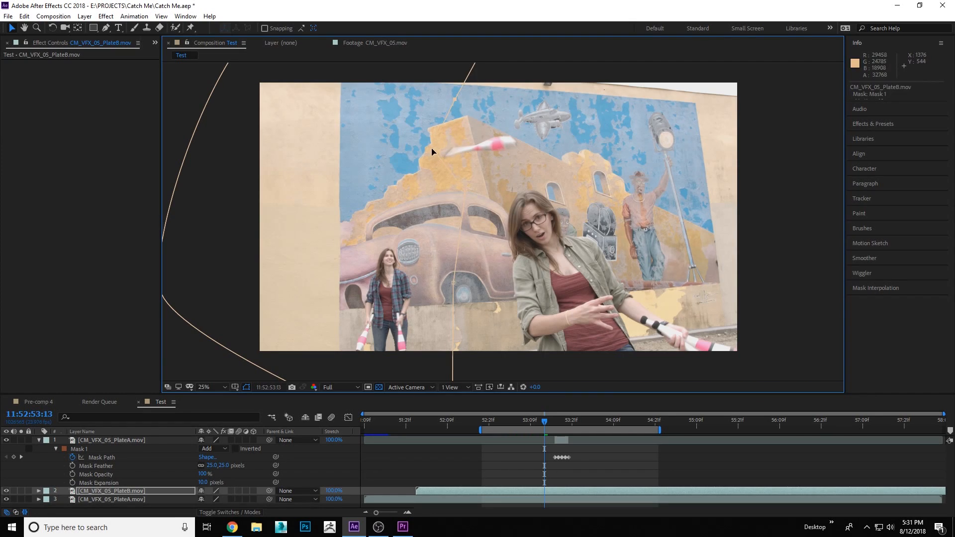
- Check the adjusted PlateB mask edge against the club frame by frame up to 11:52:53:17
{"action": "key", "text": "Page_Up"}
{"action": "key", "text": "Page_Up"}
{"action": "key", "text": "Page_Up"}
{"action": "key", "text": "Page_Up"}
{"action": "key", "text": "Page_Up"}
{"action": "key", "text": "Page_Down"}
{"action": "key", "text": "Page_Down"}
{"action": "key", "text": "Page_Down"}
{"action": "key", "text": "Page_Down"}
{"action": "key", "text": "Page_Down"}
{"action": "key", "text": "Page_Down"}
{"action": "key", "text": "Page_Down"}
{"action": "key", "text": "Page_Down"}
{"action": "key", "text": "Page_Down"}
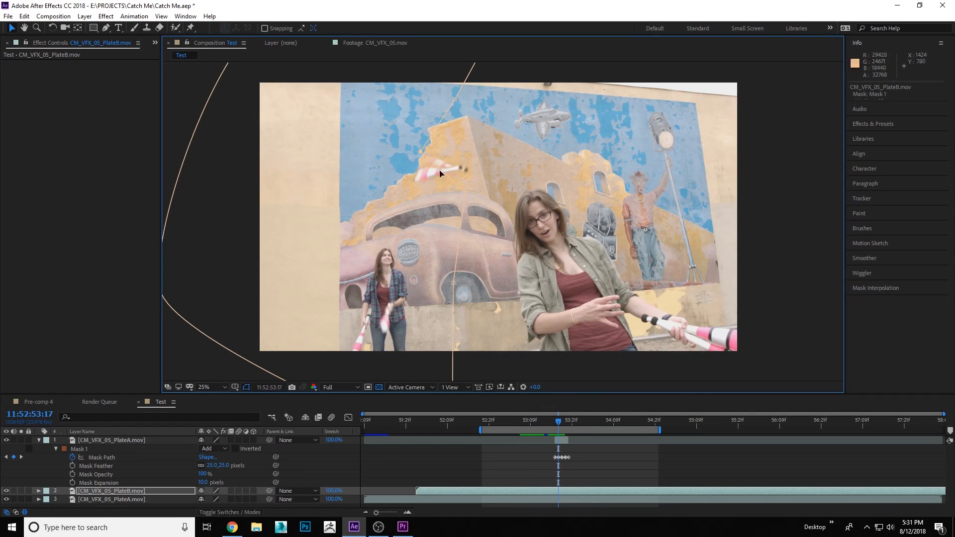
- Try moving the inner vertex of the PlateB mask farther from the club at 11:52:53:17 and undo that edit
{"action": "left_click_drag", "start_coordinate": [426, 150], "coordinate": [401, 173]}
{"action": "left_click_drag", "start_coordinate": [441, 148], "coordinate": [453, 144]}
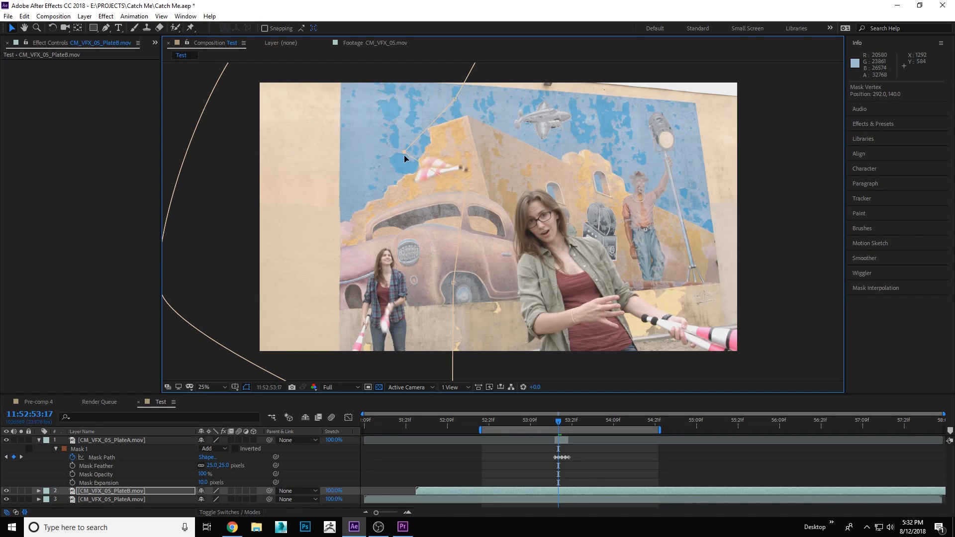
{"action": "key", "text": "ctrl+z"}
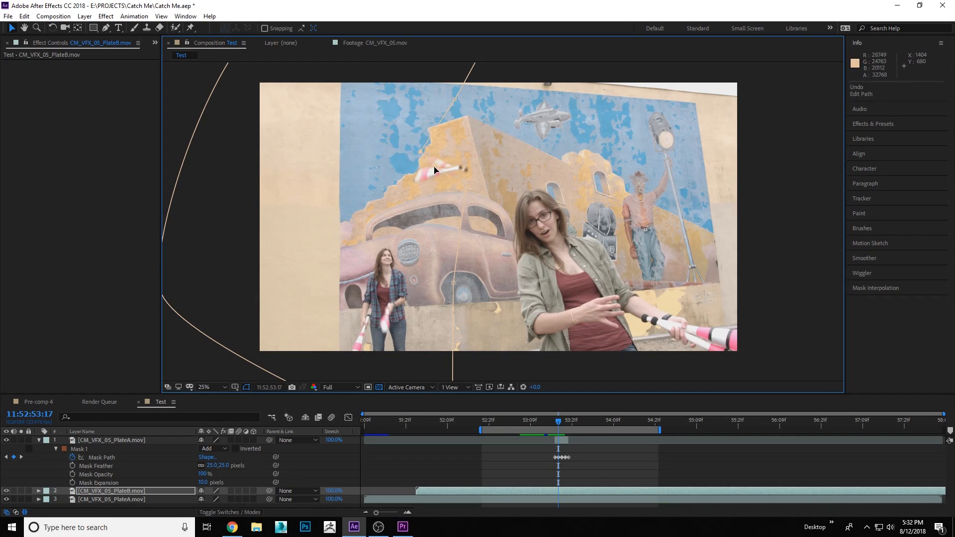
- Reveal the PlateB layer's mask path and start keyframing it at 11:52:53:16
{"action": "key", "text": "Page_Up"}
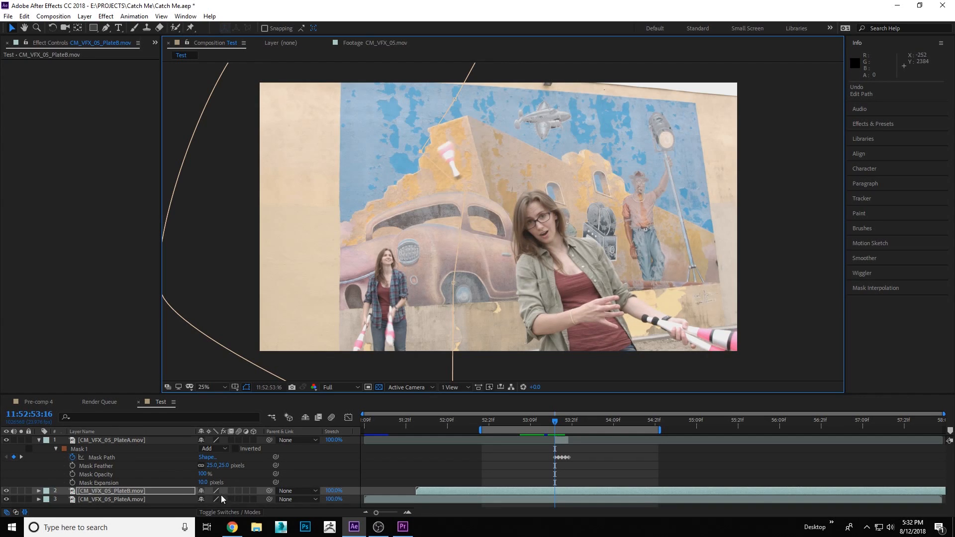
{"action": "key", "text": "m"}
{"action": "scroll", "coordinate": [77, 495], "scroll_direction": "down", "scroll_amount": 1}
{"action": "left_click", "coordinate": [72, 495]}
- Move the PlateB mask's inner vertex across the airborne club at 11:52:53:17 so that the mask encloses the club
{"action": "key", "text": "Page_Down"}
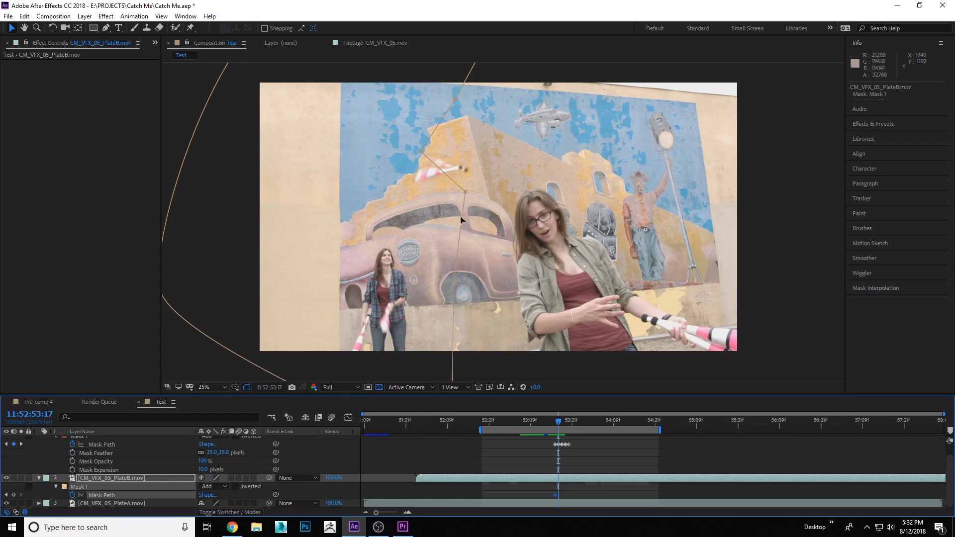
{"action": "scroll", "coordinate": [458, 160], "scroll_direction": "up", "scroll_amount": 2}
{"action": "left_click_drag", "start_coordinate": [379, 146], "coordinate": [453, 145]}
{"action": "key", "text": "ctrl+z"}
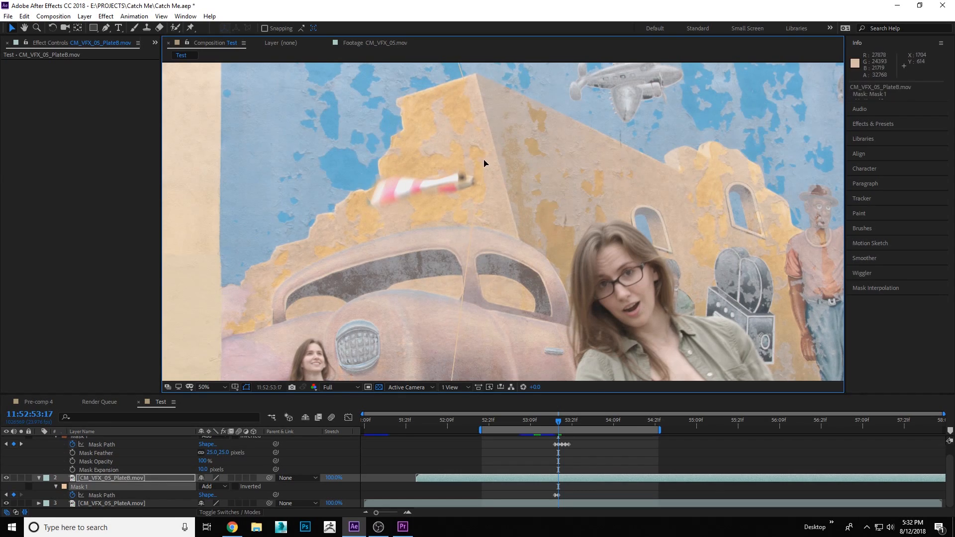
- Examine the keyframed PlateB mask and the club transition frame by frame between 11:52:53:13 and 11:52:53:21
{"action": "key", "text": "Page_Down"}
{"action": "key", "text": "Page_Down"}
{"action": "key", "text": "Page_Down"}
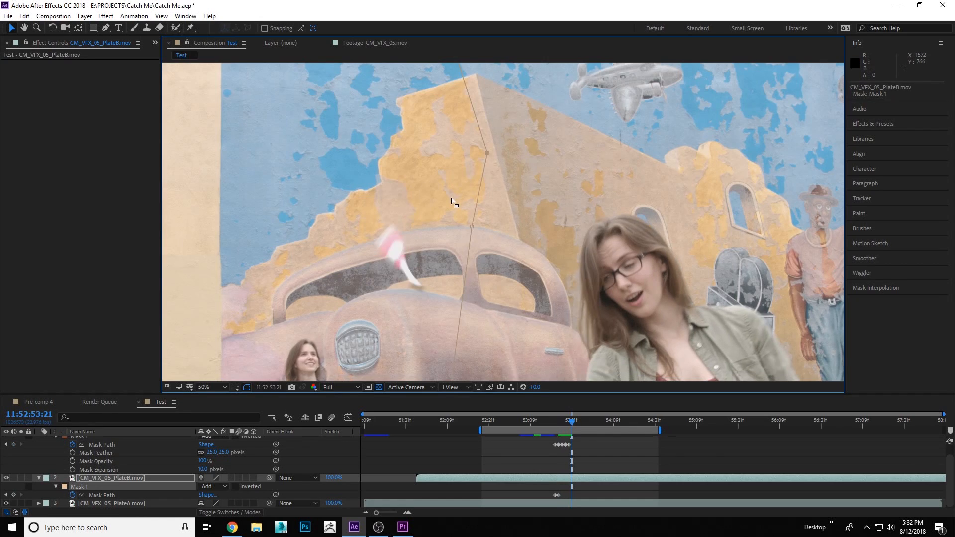
{"action": "key", "text": "Page_Up"}
{"action": "key", "text": "Page_Up"}
{"action": "key", "text": "Page_Up"}
{"action": "key", "text": "Page_Up"}
{"action": "key", "text": "Page_Up"}
{"action": "key", "text": "Page_Up"}
{"action": "key", "text": "Page_Up"}
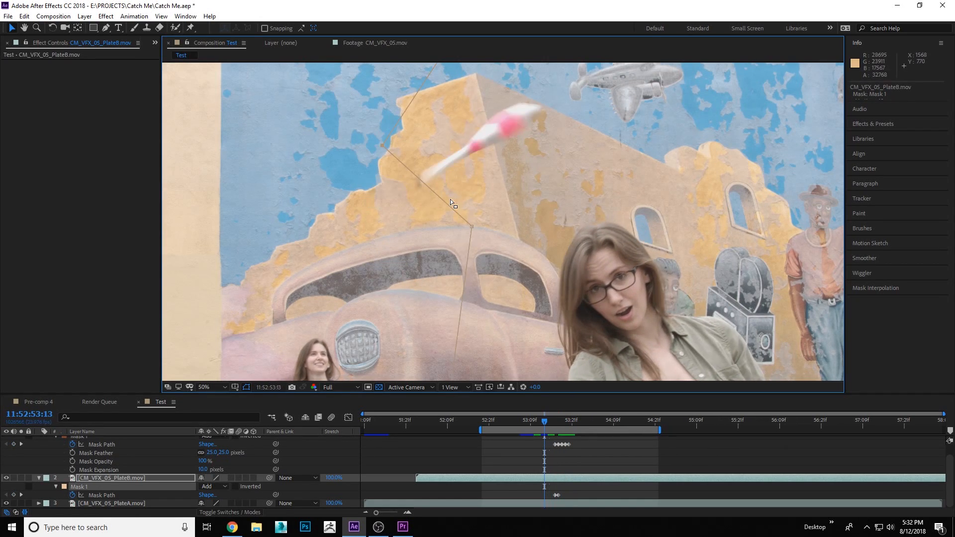
{"action": "key", "text": "Page_Down"}
{"action": "key", "text": "Page_Down"}
{"action": "key", "text": "Page_Down"}
{"action": "key", "text": "Page_Down"}
{"action": "key", "text": "Page_Down"}
{"action": "key", "text": "Page_Up"}
{"action": "key", "text": "Page_Up"}
{"action": "key", "text": "Page_Up"}
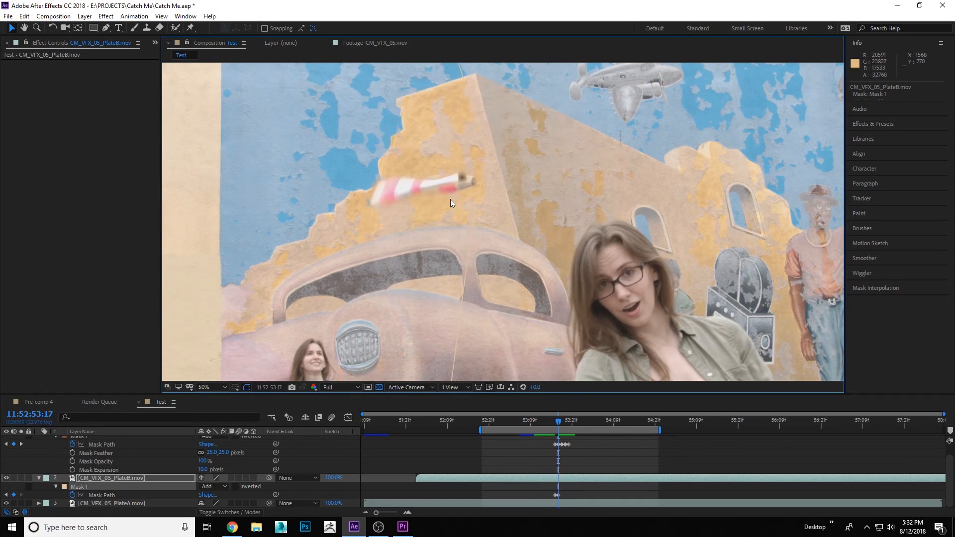
- Play back the whole work area to review the club handover, and return to 11:52:53:17
{"action": "scroll", "coordinate": [445, 237], "scroll_direction": "down", "scroll_amount": 2}
{"action": "scroll", "coordinate": [455, 249], "scroll_direction": "down", "scroll_amount": 2}
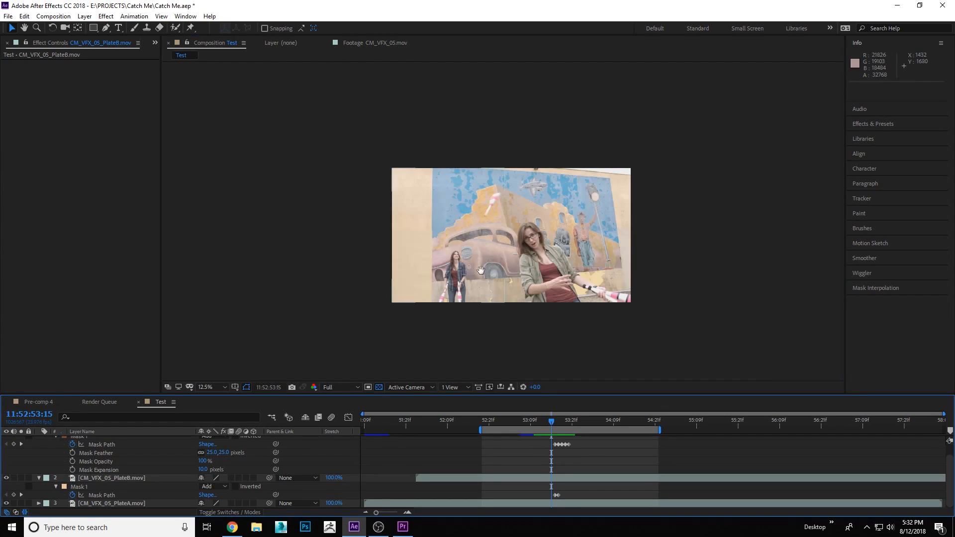
{"action": "scroll", "coordinate": [481, 273], "scroll_direction": "up", "scroll_amount": 2}
{"action": "left_click", "coordinate": [658, 464]}
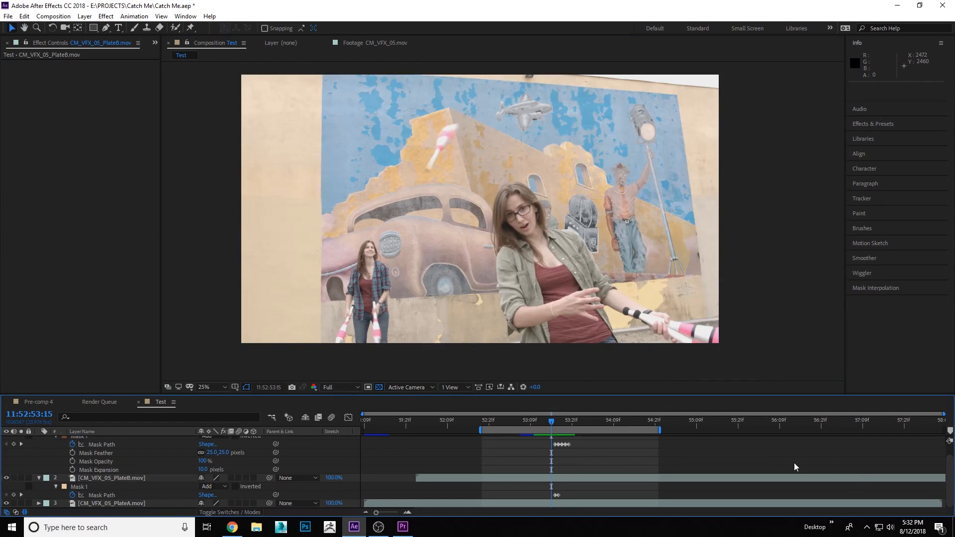
{"action": "key", "text": "space"}
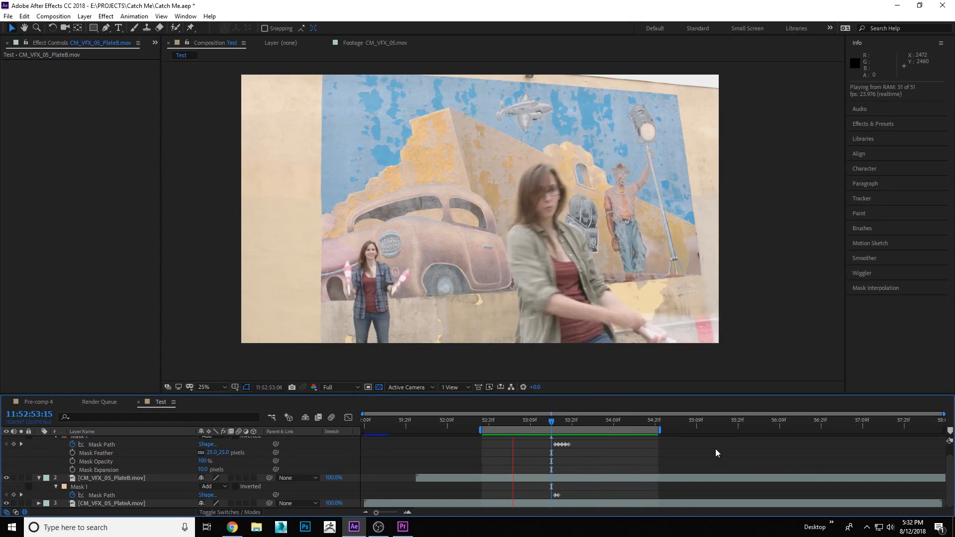
{"action": "mouse_move", "coordinate": [557, 424]}
{"action": "left_mouse_down"}
{"action": "mouse_move", "coordinate": [567, 425]}
{"action": "mouse_move", "coordinate": [546, 428]}
{"action": "mouse_move", "coordinate": [557, 429]}
{"action": "left_mouse_up"}
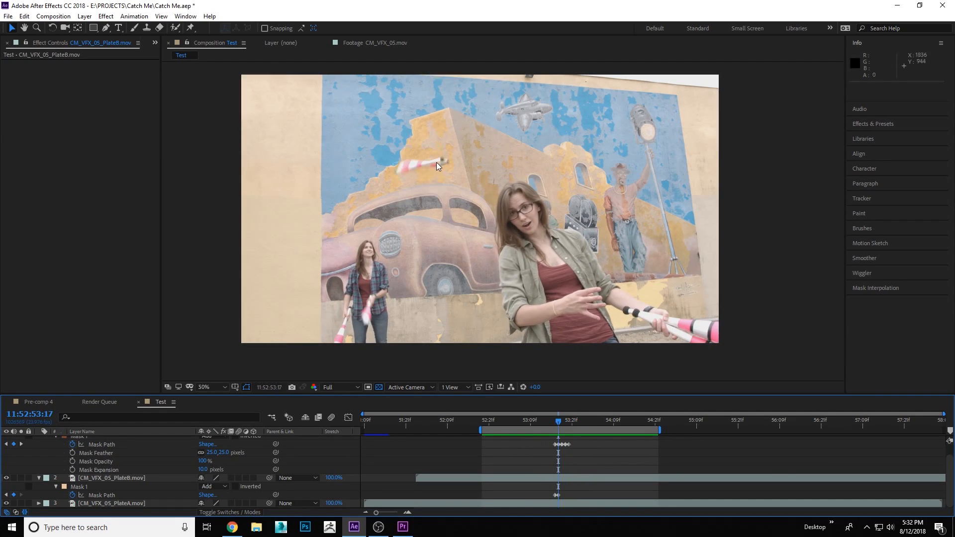
- Inspect the airborne club up close at 11:52:53:17 and collapse the properties of all layers
{"action": "scroll", "coordinate": [437, 163], "scroll_direction": "up", "scroll_amount": 4}
{"action": "left_click_drag", "start_coordinate": [393, 132], "coordinate": [470, 279]}
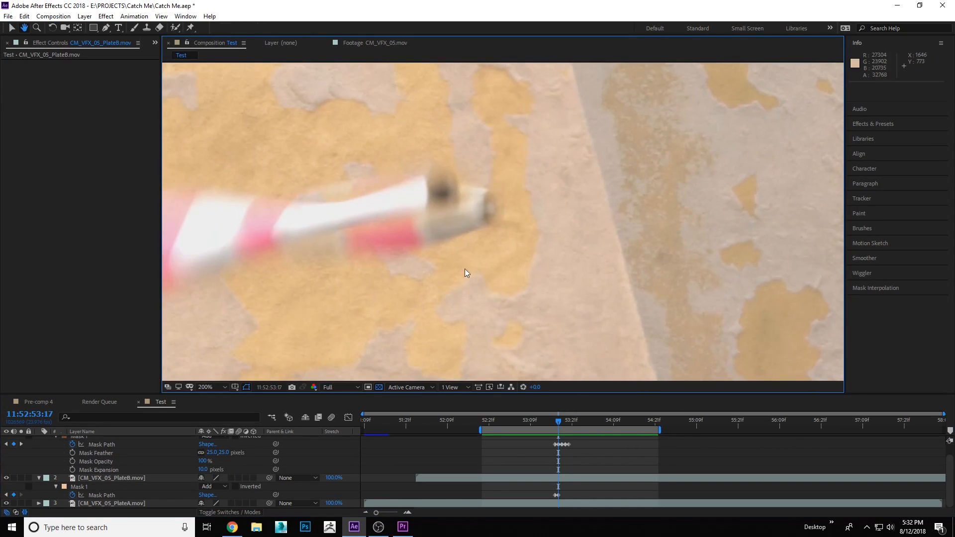
{"action": "scroll", "coordinate": [496, 235], "scroll_direction": "down", "scroll_amount": 2}
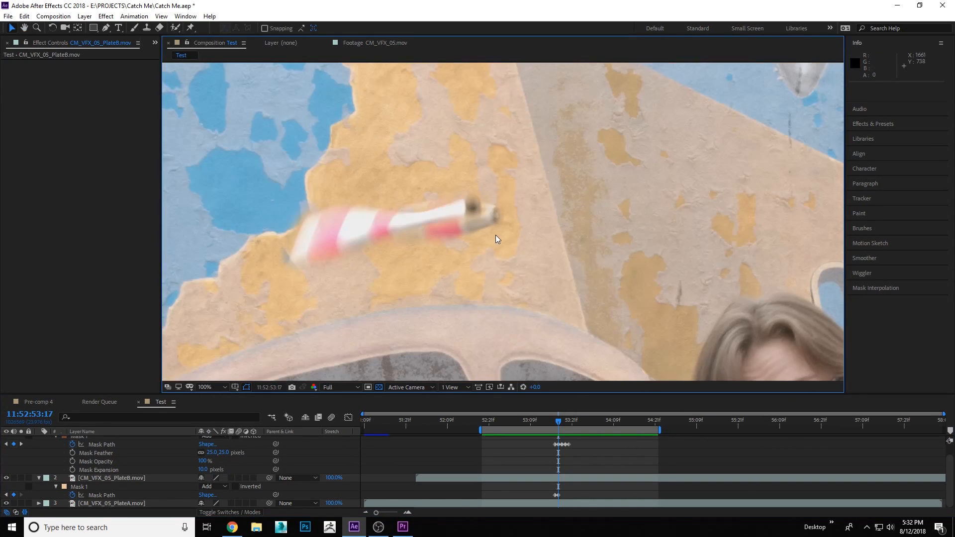
{"action": "left_click", "coordinate": [95, 478]}
{"action": "key", "text": "ctrl+a"}
{"action": "left_click", "coordinate": [40, 479]}
{"action": "left_click", "coordinate": [463, 491]}
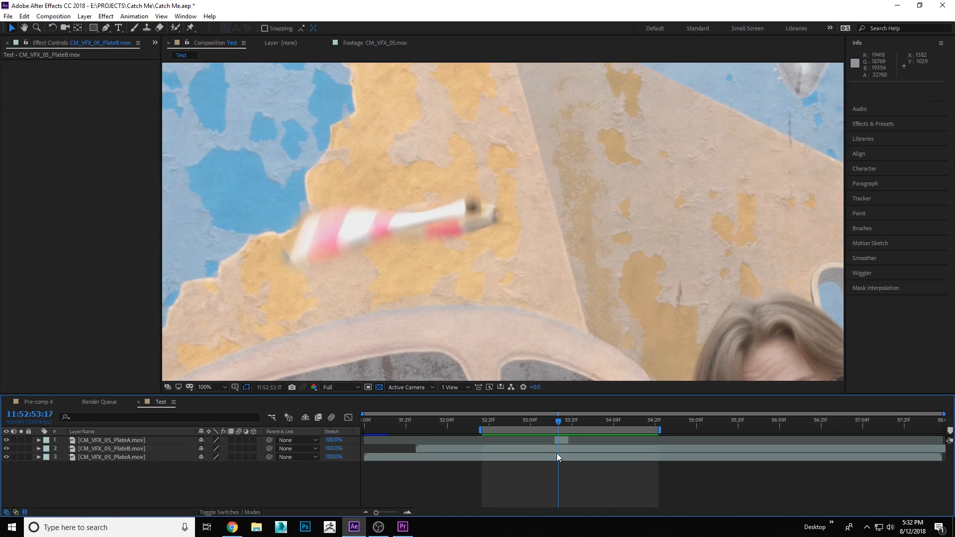
{"action": "scroll", "coordinate": [465, 249], "scroll_direction": "down", "scroll_amount": 2}
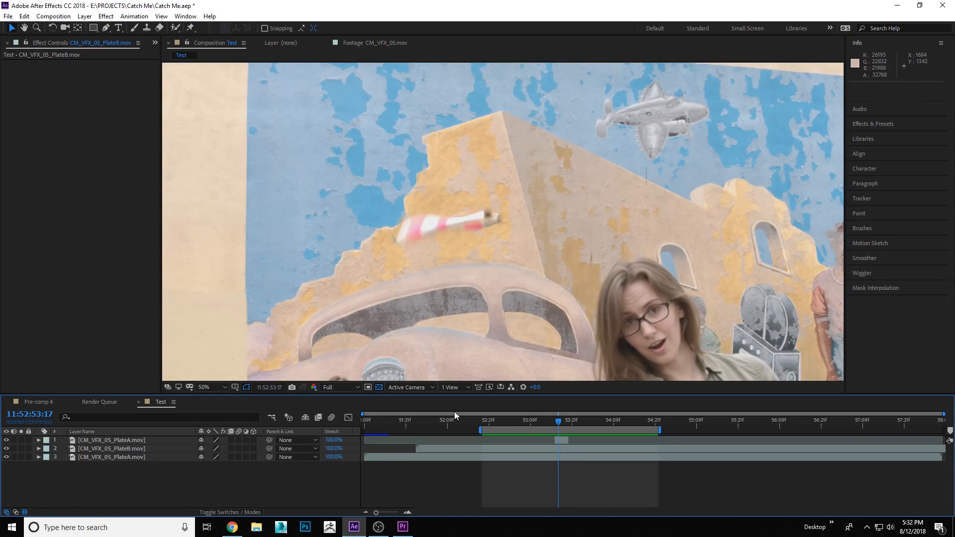
- Duplicate the full-length PlateA base layer and freeze the copy on the frame at 11:52:51:20
{"action": "left_click", "coordinate": [402, 424]}
{"action": "scroll", "coordinate": [438, 220], "scroll_direction": "down", "scroll_amount": 2}
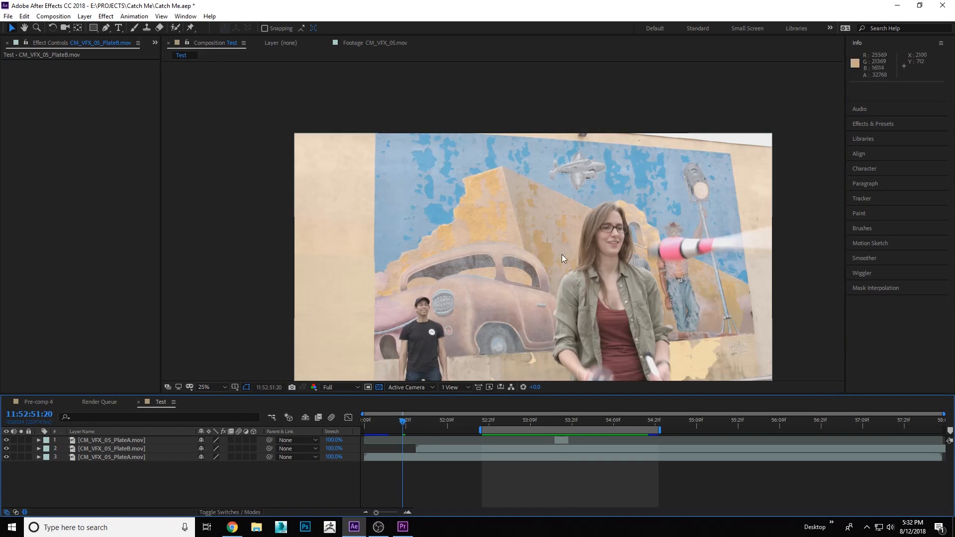
{"action": "left_click", "coordinate": [404, 456]}
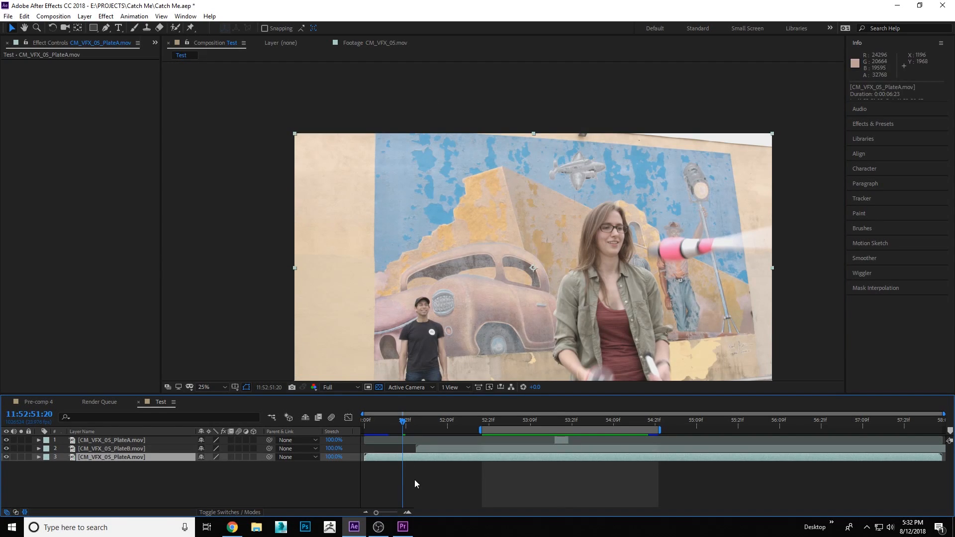
{"action": "key", "text": "ctrl+d"}
{"action": "right_click", "coordinate": [406, 456]}
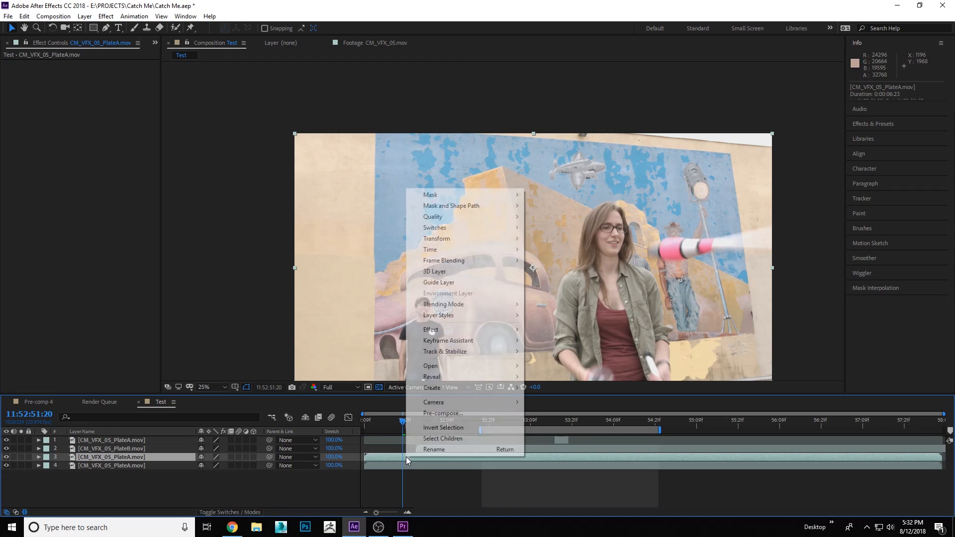
{"action": "mouse_move", "coordinate": [466, 250]}
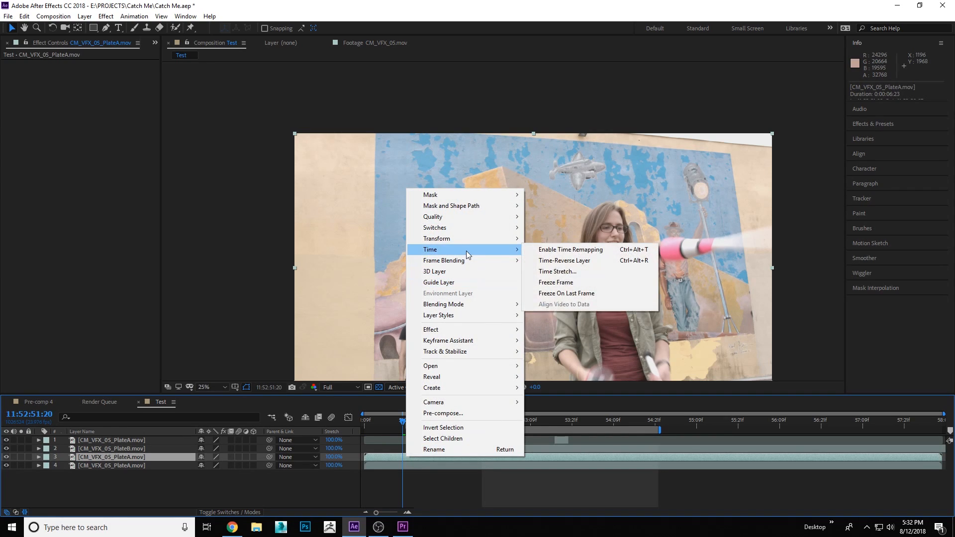
{"action": "left_click", "coordinate": [560, 282]}
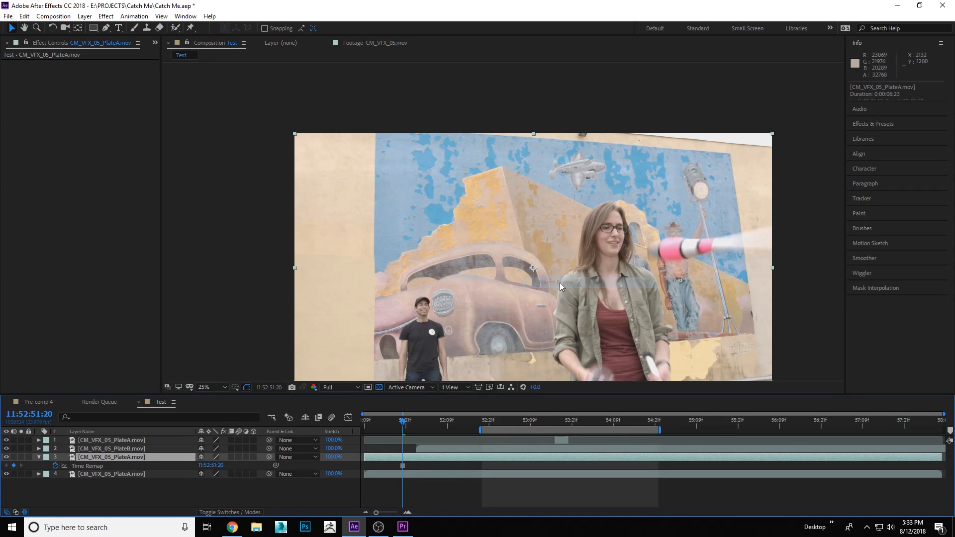
{"action": "key", "text": "u"}
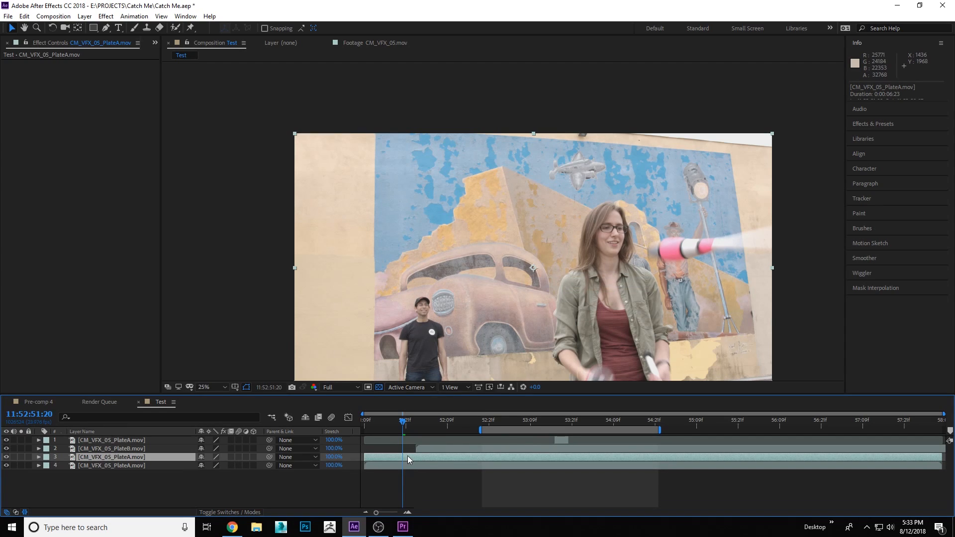
- Trim the frozen PlateA copy to three frames starting at 11:52:51:20 and place it above all other layers
{"action": "key", "text": "alt+["}
{"action": "key", "text": "alt+]"}
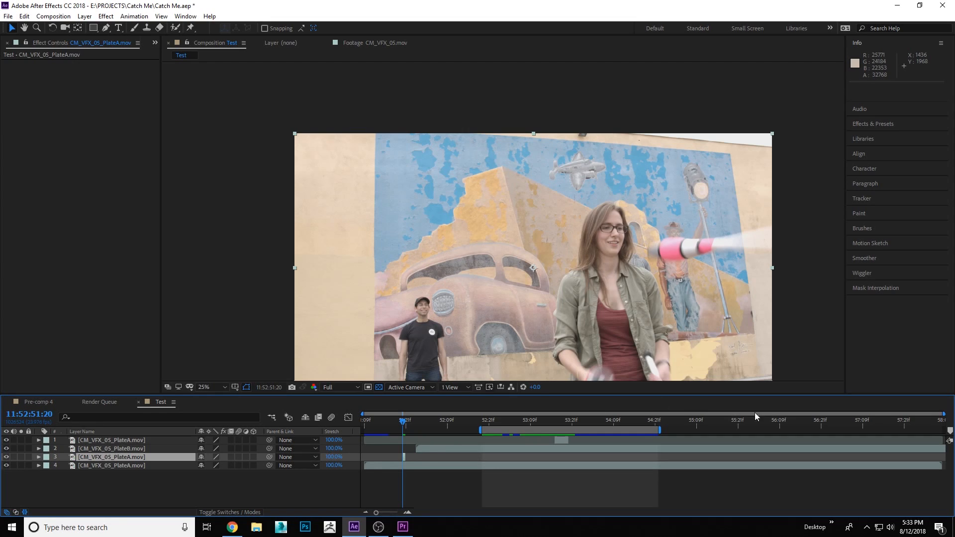
{"action": "left_click_drag", "start_coordinate": [942, 414], "coordinate": [583, 414]}
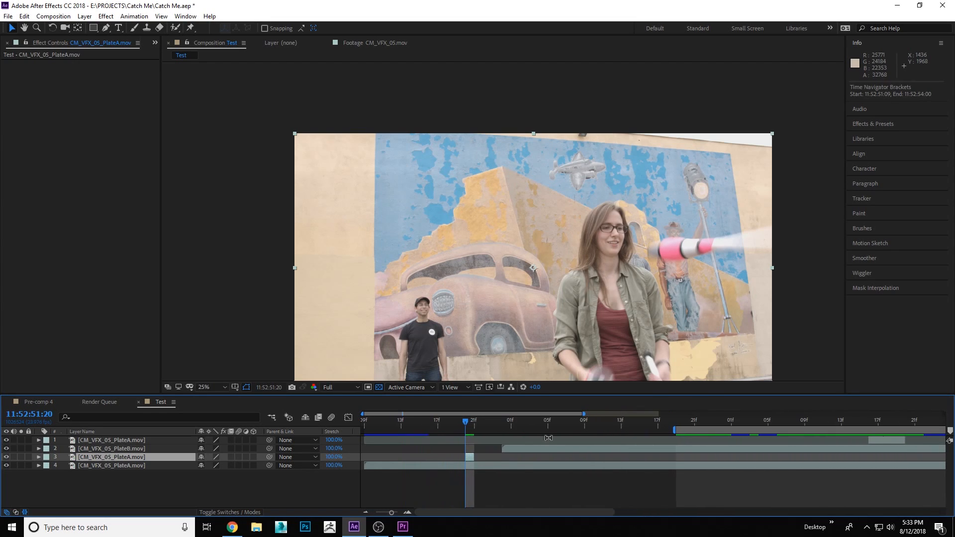
{"action": "left_click_drag", "start_coordinate": [475, 456], "coordinate": [566, 457]}
{"action": "left_click_drag", "start_coordinate": [511, 436], "coordinate": [474, 432]}
{"action": "left_click_drag", "start_coordinate": [566, 457], "coordinate": [492, 456]}
{"action": "left_click_drag", "start_coordinate": [121, 458], "coordinate": [121, 439]}
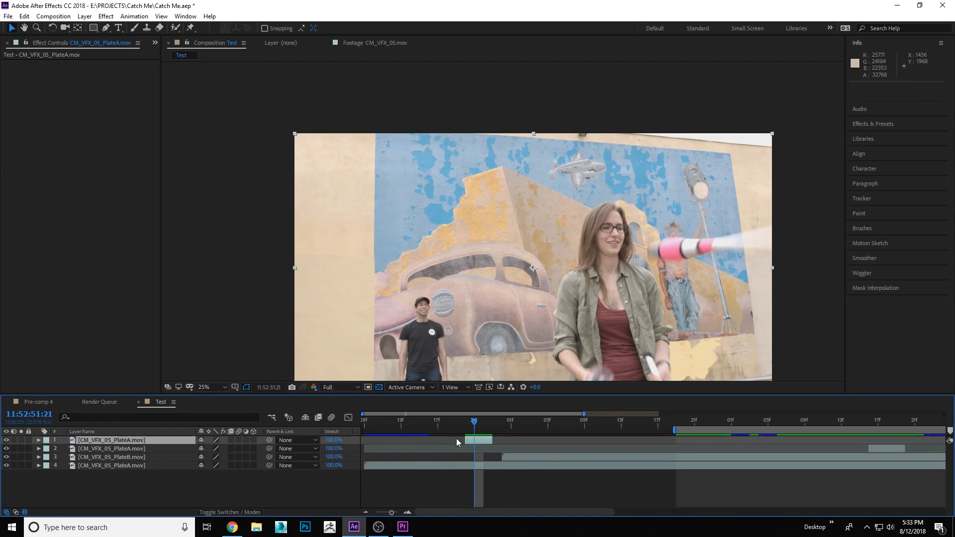
- Shift the frozen PlateA copy to start at 11:52:53:16 and set its opacity to 50%
{"action": "left_click_drag", "start_coordinate": [475, 441], "coordinate": [889, 442]}
{"action": "left_click_drag", "start_coordinate": [475, 414], "coordinate": [708, 441]}
{"action": "left_click_drag", "start_coordinate": [625, 419], "coordinate": [615, 426]}
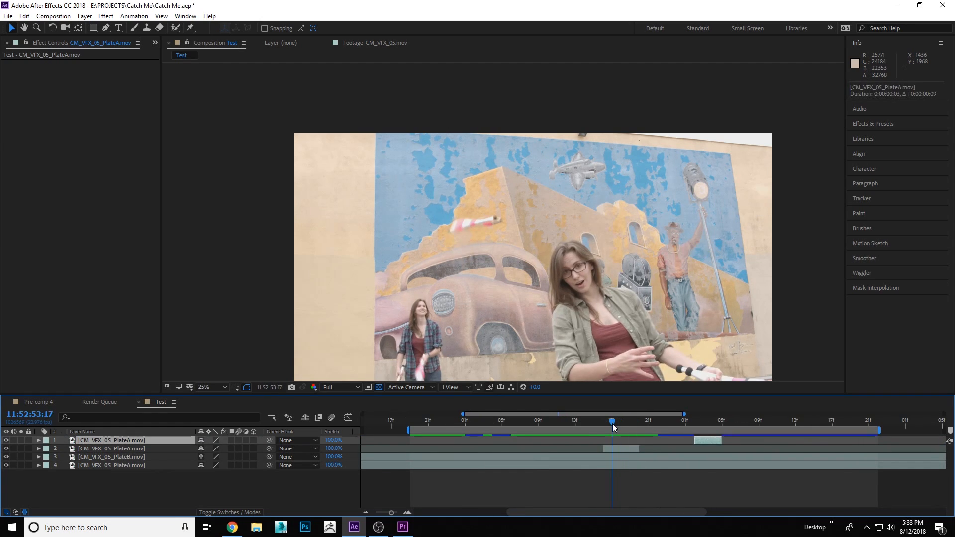
{"action": "scroll", "coordinate": [493, 208], "scroll_direction": "up", "scroll_amount": 4}
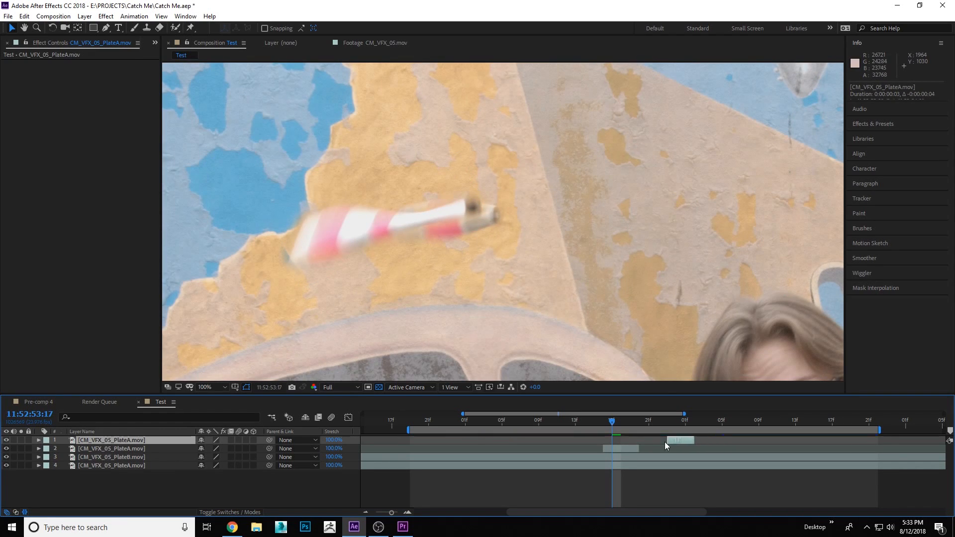
{"action": "left_click_drag", "start_coordinate": [670, 442], "coordinate": [606, 440]}
{"action": "key", "text": "t"}
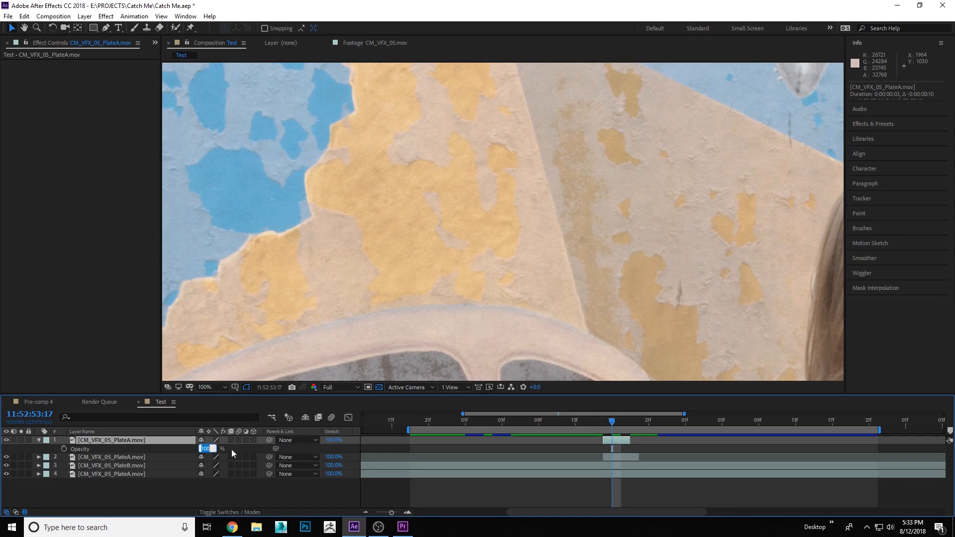
{"action": "type", "text": "50"}
{"action": "key", "text": "Return"}
- Draw a closed curved mask on the frozen PlateA copy with the Pen tool, wrapping around the airborne club's handle at 11:52:53:17
{"action": "key", "text": "h"}
{"action": "scroll", "coordinate": [423, 229], "scroll_direction": "up", "scroll_amount": 2}
{"action": "key", "text": "g"}
{"action": "left_click_drag", "start_coordinate": [246, 118], "coordinate": [279, 153]}
{"action": "mouse_move", "coordinate": [367, 171]}
{"action": "left_mouse_down"}
{"action": "mouse_move", "coordinate": [401, 178]}
{"action": "mouse_move", "coordinate": [532, 152]}
{"action": "mouse_move", "coordinate": [553, 184]}
{"action": "mouse_move", "coordinate": [514, 210]}
{"action": "mouse_move", "coordinate": [393, 232]}
{"action": "left_mouse_up"}
{"action": "left_click_drag", "start_coordinate": [351, 251], "coordinate": [336, 264]}
{"action": "left_click_drag", "start_coordinate": [325, 296], "coordinate": [379, 312]}
{"action": "left_click_drag", "start_coordinate": [536, 289], "coordinate": [580, 270]}
{"action": "left_click_drag", "start_coordinate": [654, 199], "coordinate": [636, 138]}
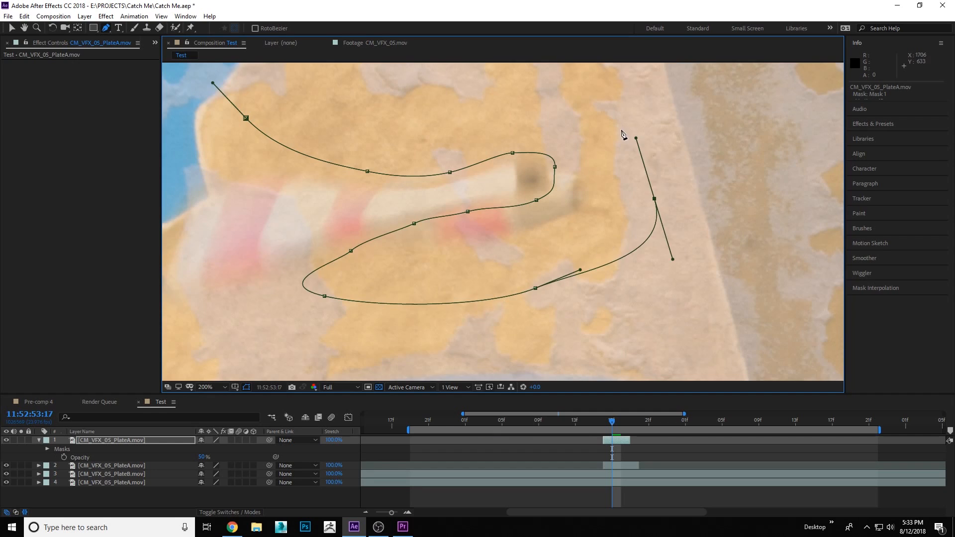
{"action": "left_click_drag", "start_coordinate": [504, 132], "coordinate": [486, 133]}
{"action": "left_click", "coordinate": [374, 170]}
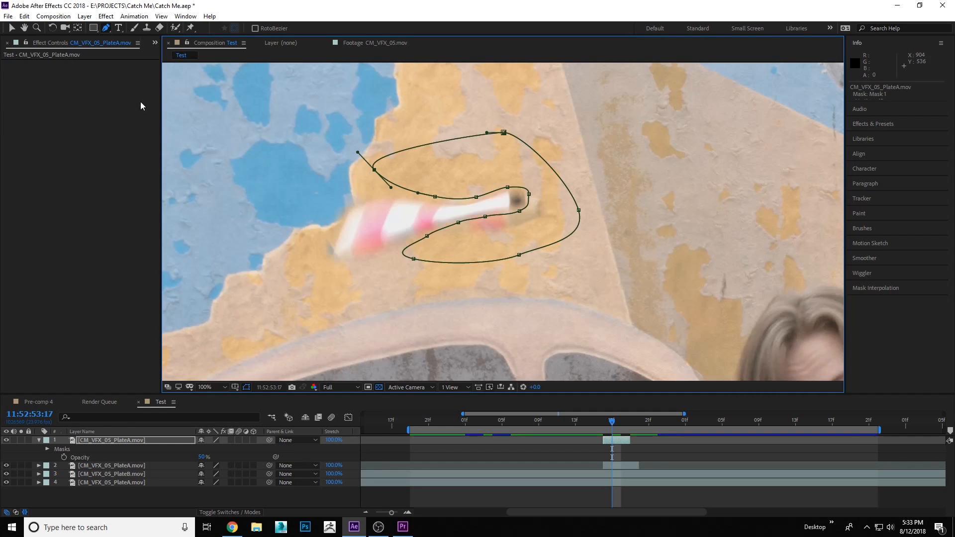
- Set the opacity of the masked frozen PlateA copy to 100%
{"action": "left_click", "coordinate": [12, 28]}
{"action": "key", "text": "t"}
{"action": "key", "text": "t"}
{"action": "left_click", "coordinate": [200, 450]}
{"action": "type", "text": "100"}
{"action": "key", "text": "Return"}
{"action": "left_click", "coordinate": [600, 487]}
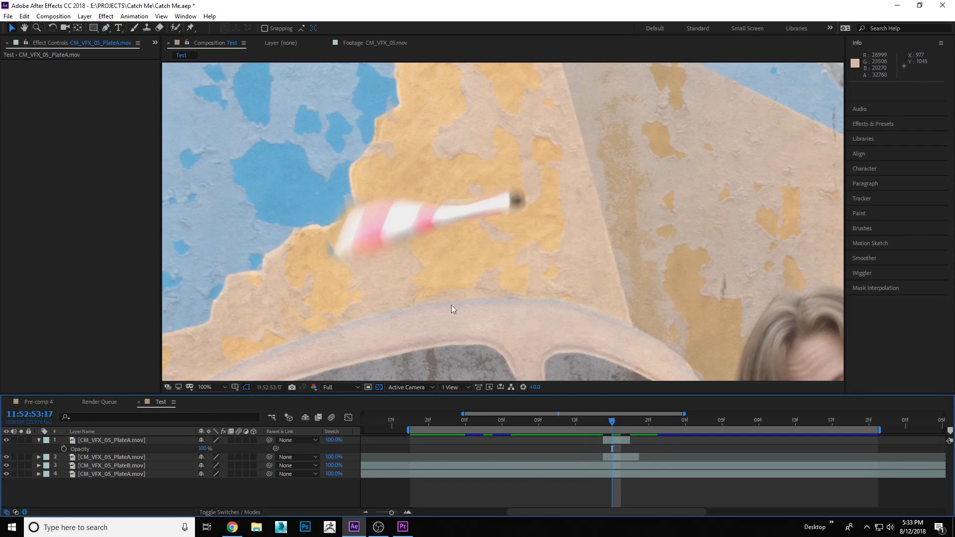
- Fit the frozen copy's mask closer to the club handle by moving its inner vertices above and below the handle
{"action": "left_click", "coordinate": [619, 440]}
{"action": "key", "text": "."}
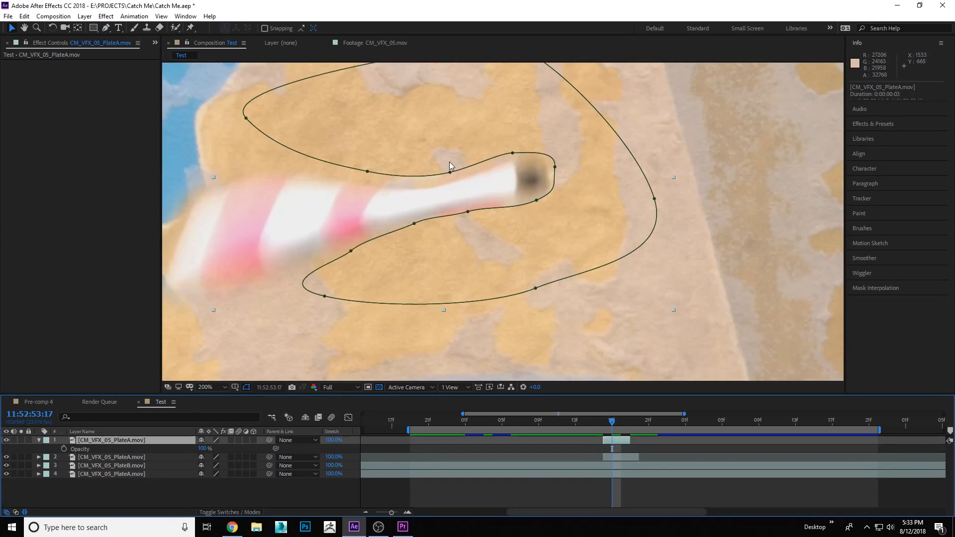
{"action": "left_click_drag", "start_coordinate": [450, 172], "coordinate": [450, 178]}
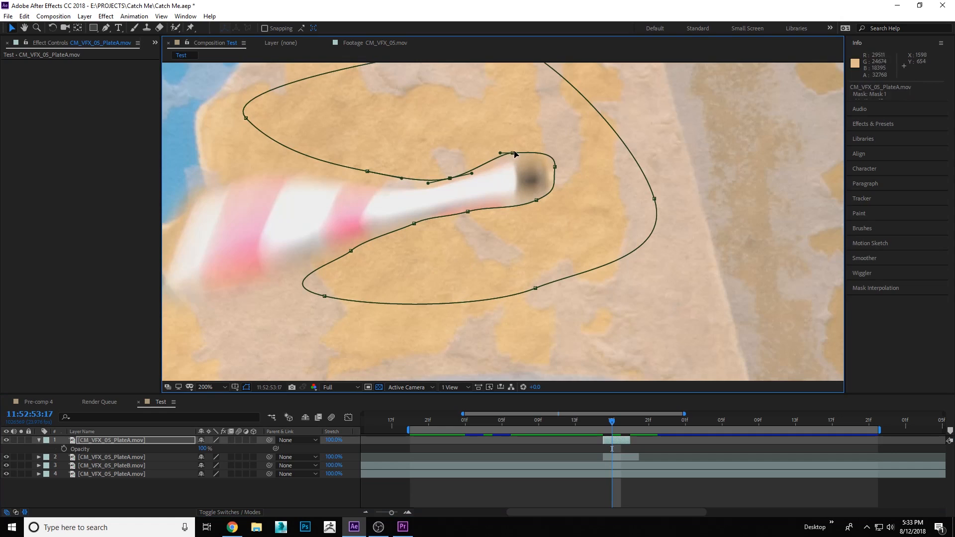
{"action": "left_click_drag", "start_coordinate": [512, 154], "coordinate": [515, 158]}
{"action": "left_click_drag", "start_coordinate": [468, 211], "coordinate": [512, 205]}
- Set the mask feather of the frozen PlateA copy to 10 pixels
{"action": "key", "text": "m"}
{"action": "key", "text": "m"}
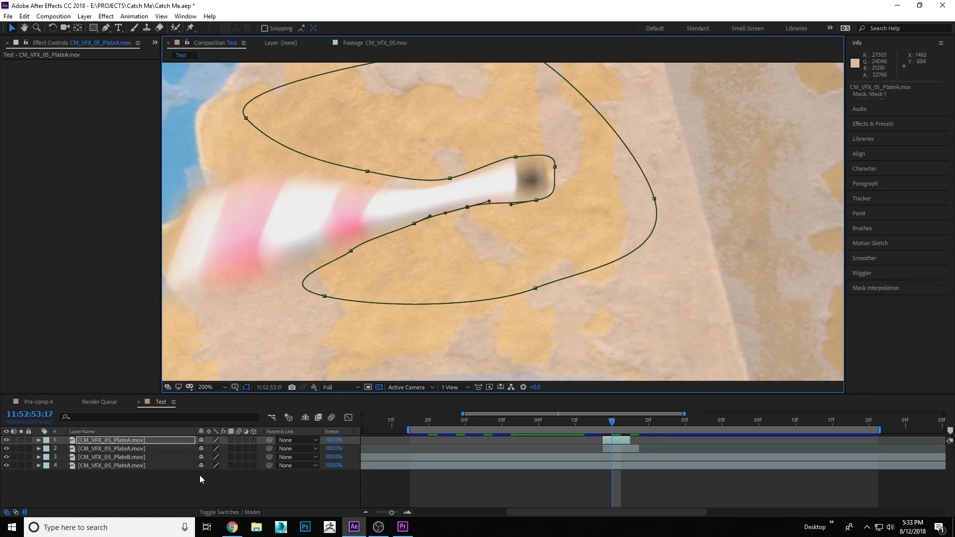
{"action": "left_click", "coordinate": [211, 466]}
{"action": "type", "text": "10"}
{"action": "key", "text": "Return"}
{"action": "left_click", "coordinate": [580, 460]}
{"action": "key", "text": "comma"}
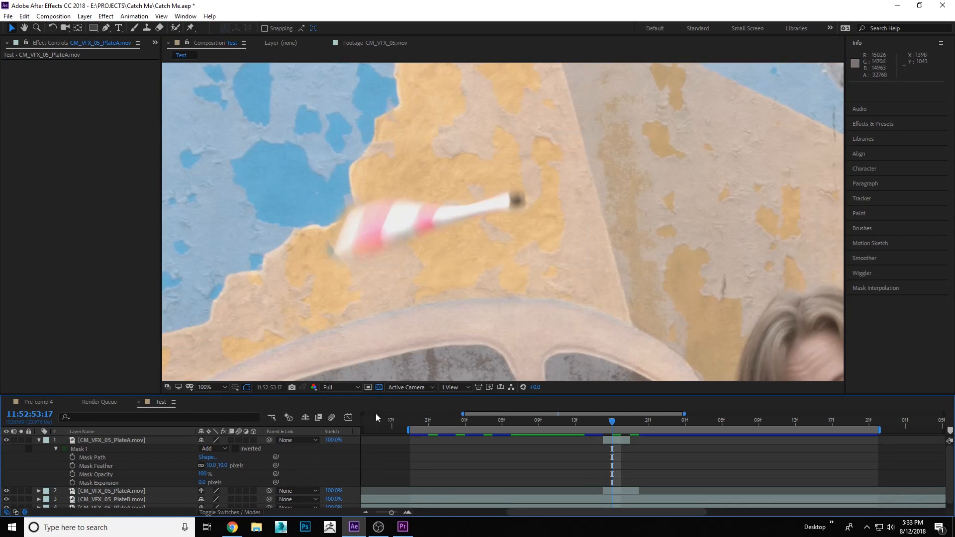
- Start keyframing the frozen copy's mask path at 11:52:53:17 and trim the layer to begin at that frame
{"action": "left_click", "coordinate": [89, 433]}
{"action": "left_click", "coordinate": [86, 441]}
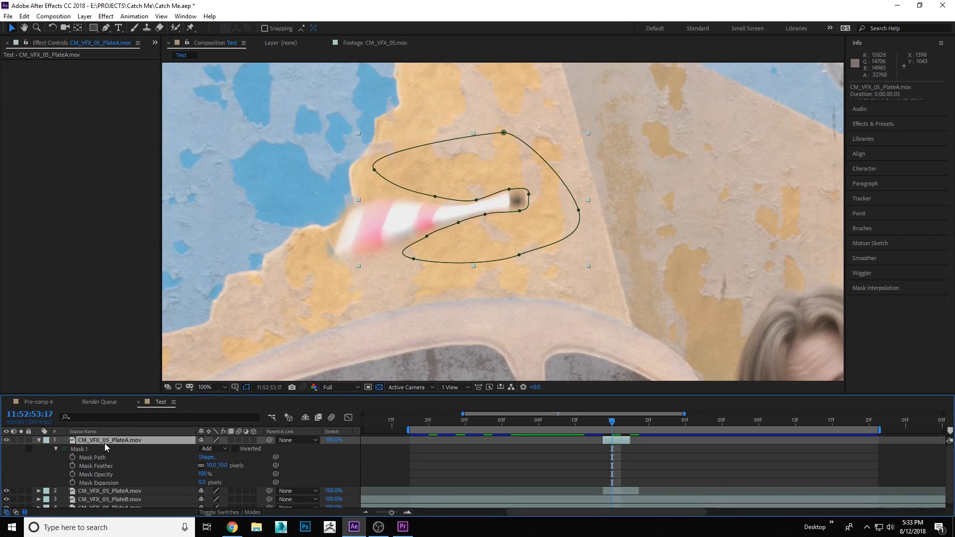
{"action": "key", "text": "m"}
{"action": "key", "text": "m"}
{"action": "left_click", "coordinate": [72, 458]}
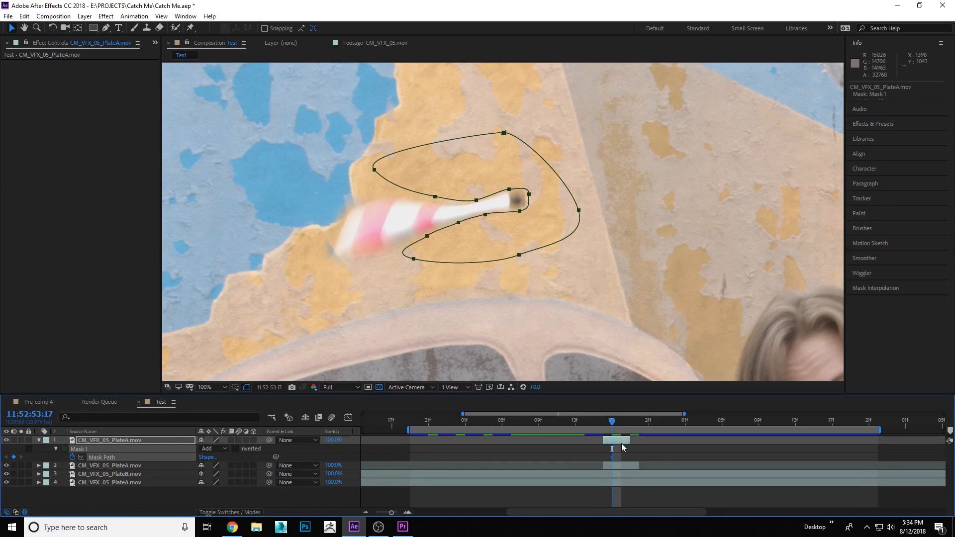
{"action": "key", "text": "Page_Up"}
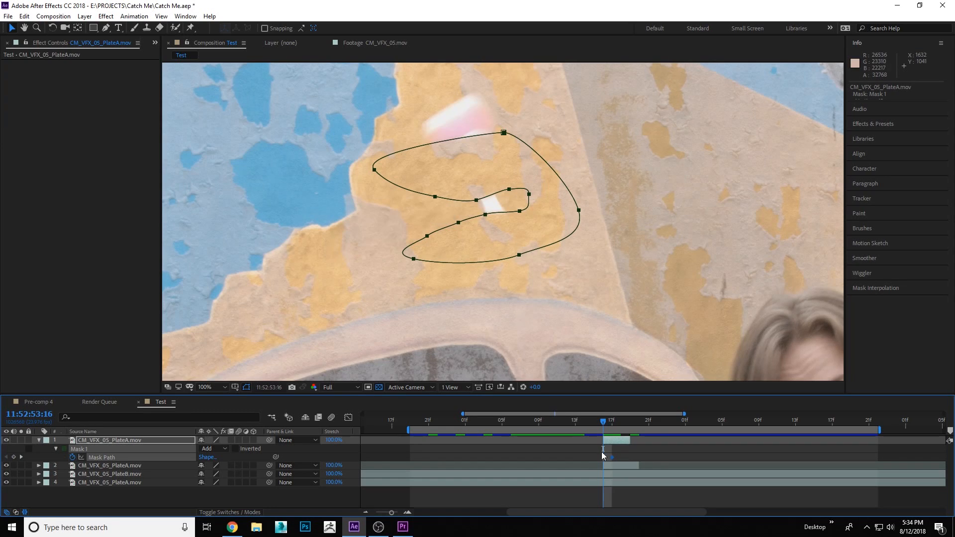
{"action": "left_click_drag", "start_coordinate": [604, 439], "coordinate": [632, 441]}
- Rotate the whole mask about -16° and move it down at 11:52:53:18 so that it follows the tilted club handle
{"action": "key", "text": "Page_Down"}
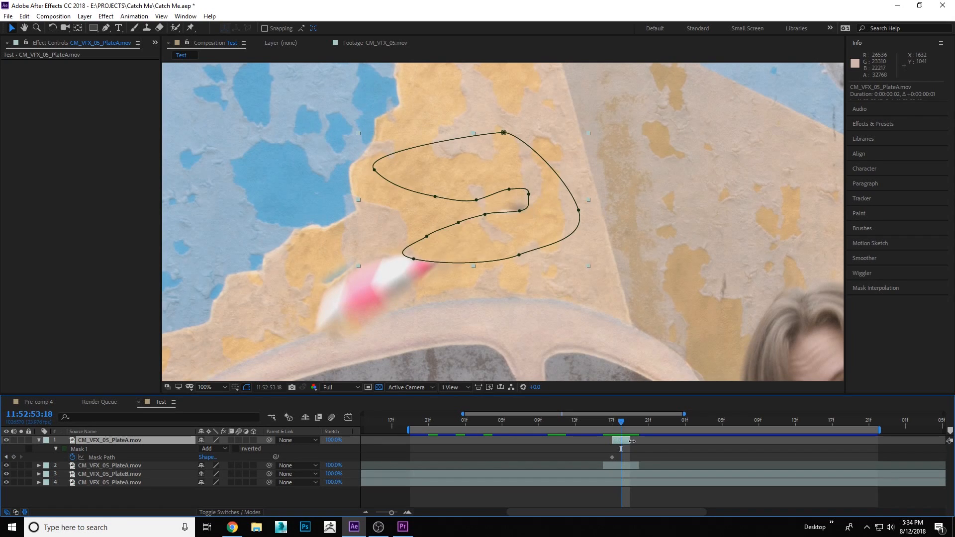
{"action": "double_click", "coordinate": [510, 190]}
{"action": "left_click_drag", "start_coordinate": [642, 141], "coordinate": [595, 93]}
{"action": "left_click_drag", "start_coordinate": [497, 205], "coordinate": [493, 236]}
{"action": "left_click_drag", "start_coordinate": [668, 224], "coordinate": [671, 248]}
{"action": "left_click_drag", "start_coordinate": [555, 233], "coordinate": [556, 234]}
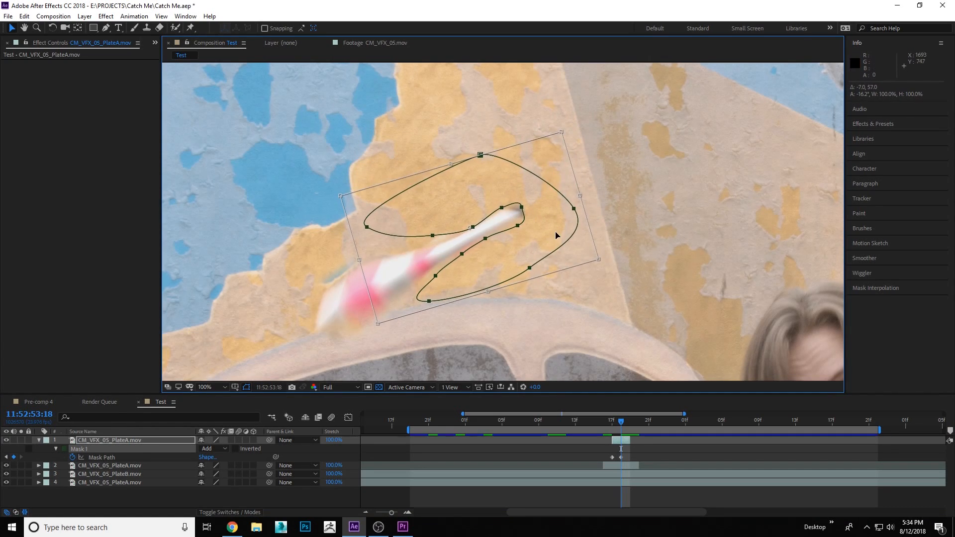
{"action": "key", "text": "Return"}
- Pull the mask's inner vertex above the handle down toward the club's body at 11:52:53:18
{"action": "scroll", "coordinate": [552, 236], "scroll_direction": "up", "scroll_amount": 1}
{"action": "left_click", "coordinate": [398, 273]}
{"action": "left_click_drag", "start_coordinate": [362, 250], "coordinate": [352, 269]}
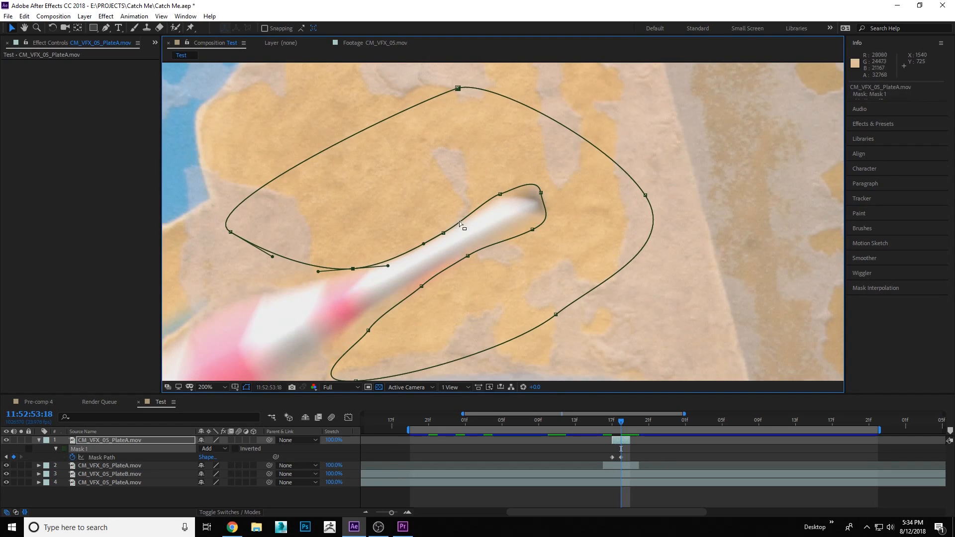
{"action": "left_click", "coordinate": [643, 485]}
- Play back the club handover to review the new patch, and return to 11:52:53:18
{"action": "scroll", "coordinate": [503, 253], "scroll_direction": "down", "scroll_amount": 5}
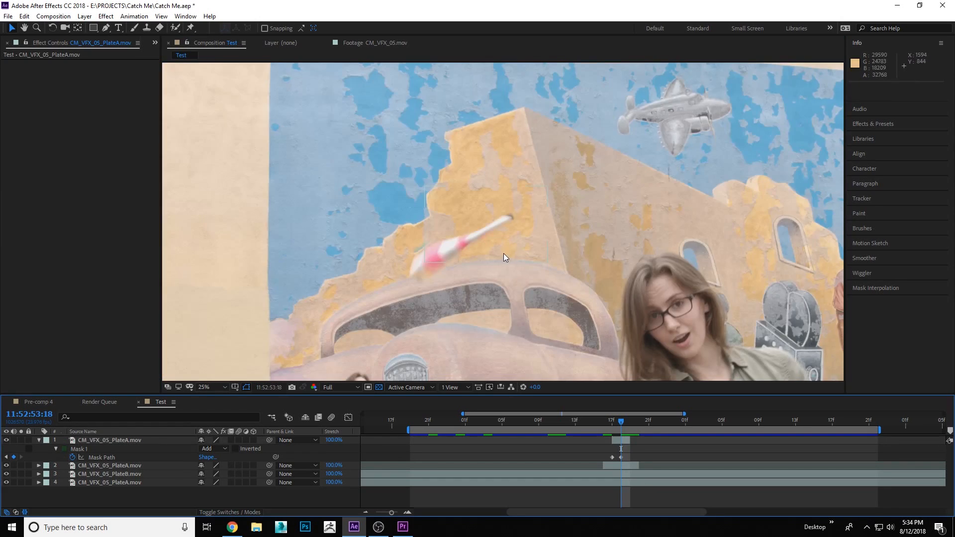
{"action": "key", "text": "space"}
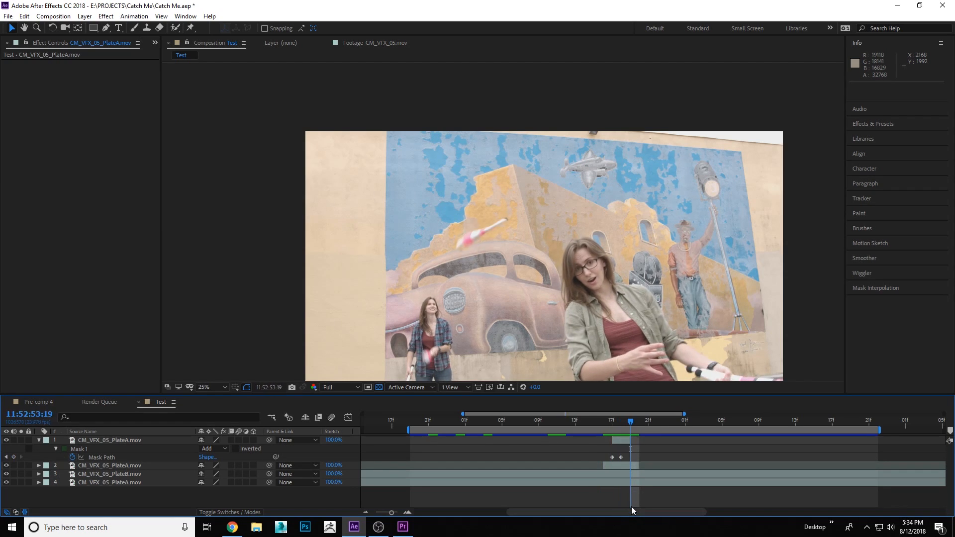
{"action": "key", "text": "space"}
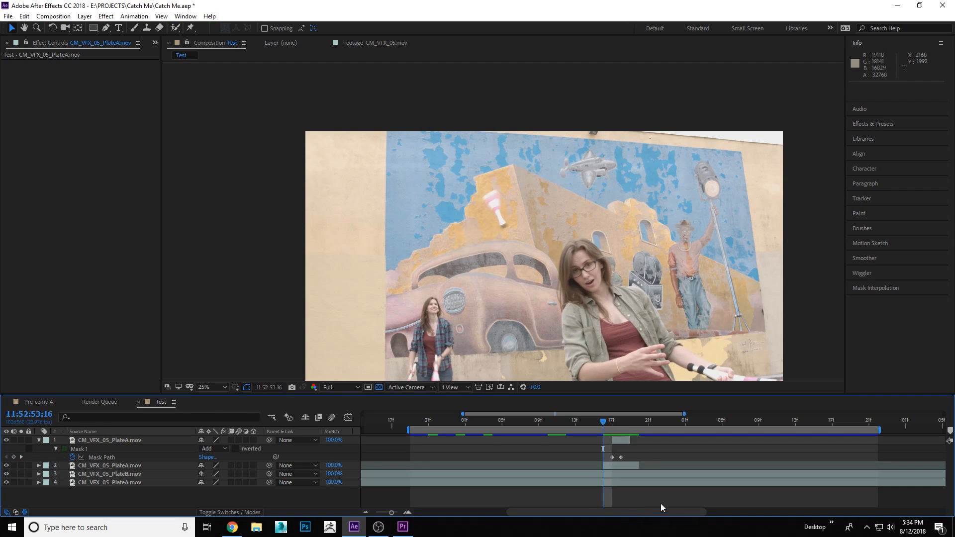
{"action": "scroll", "coordinate": [481, 253], "scroll_direction": "down", "scroll_amount": 1}
{"action": "left_click_drag", "start_coordinate": [481, 253], "coordinate": [456, 206]}
{"action": "scroll", "coordinate": [456, 219], "scroll_direction": "up", "scroll_amount": 1}
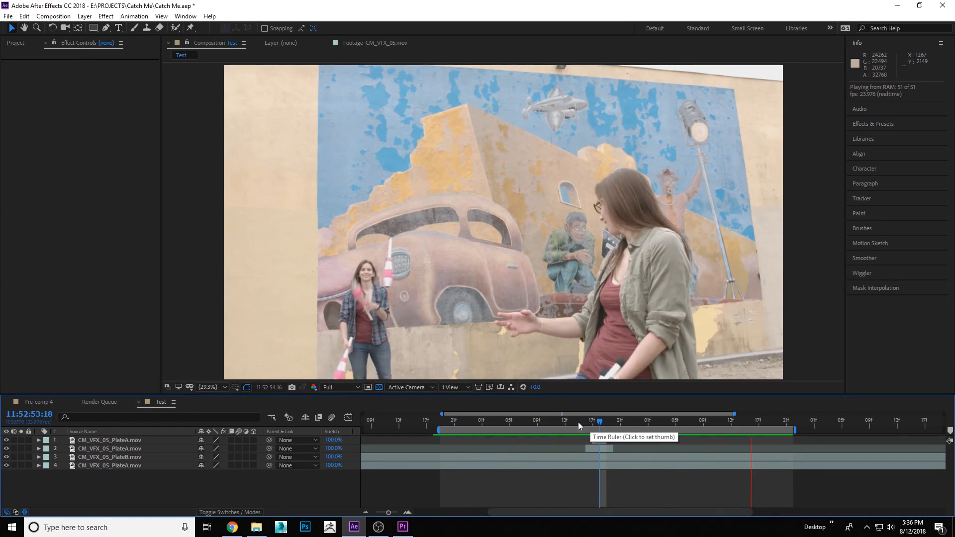
{"action": "left_click", "coordinate": [599, 425]}
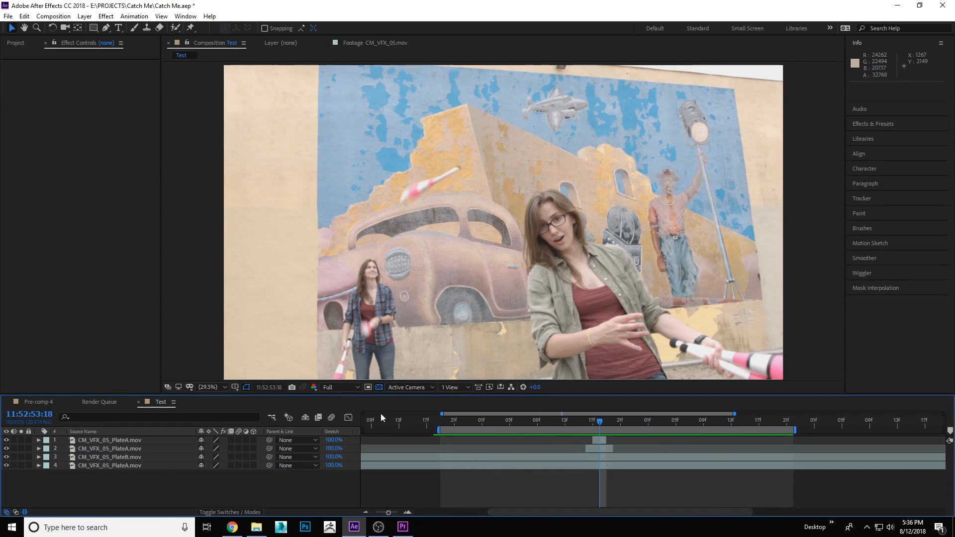
- Save the project
{"action": "key", "text": "ctrl+s"}
{"action": "scroll", "coordinate": [392, 185], "scroll_direction": "up", "scroll_amount": 3}
{"action": "scroll", "coordinate": [383, 198], "scroll_direction": "down", "scroll_amount": 1}
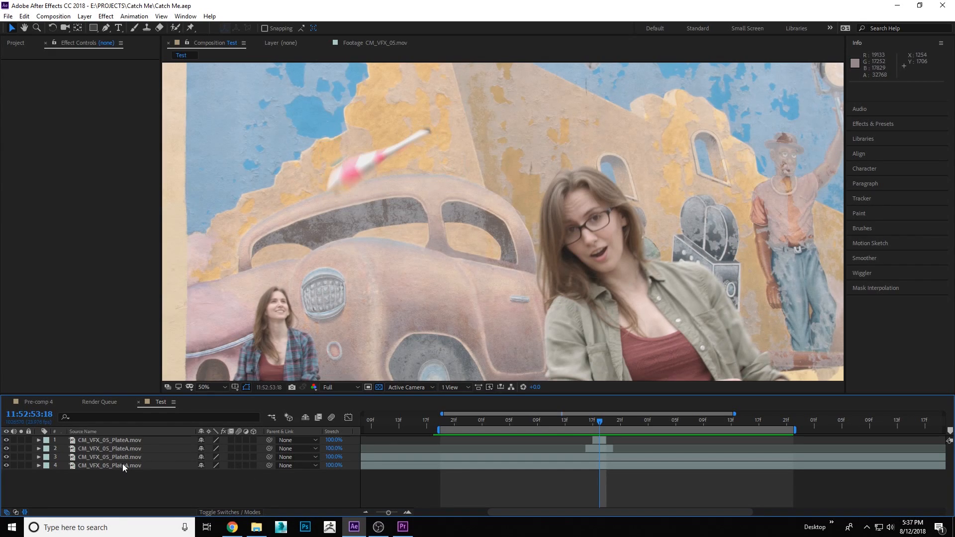
- Turn on motion blur for the second PlateA layer and enable motion blur for the whole composition, leaving no layer selected
{"action": "left_click", "coordinate": [133, 440]}
{"action": "left_click", "coordinate": [599, 448]}
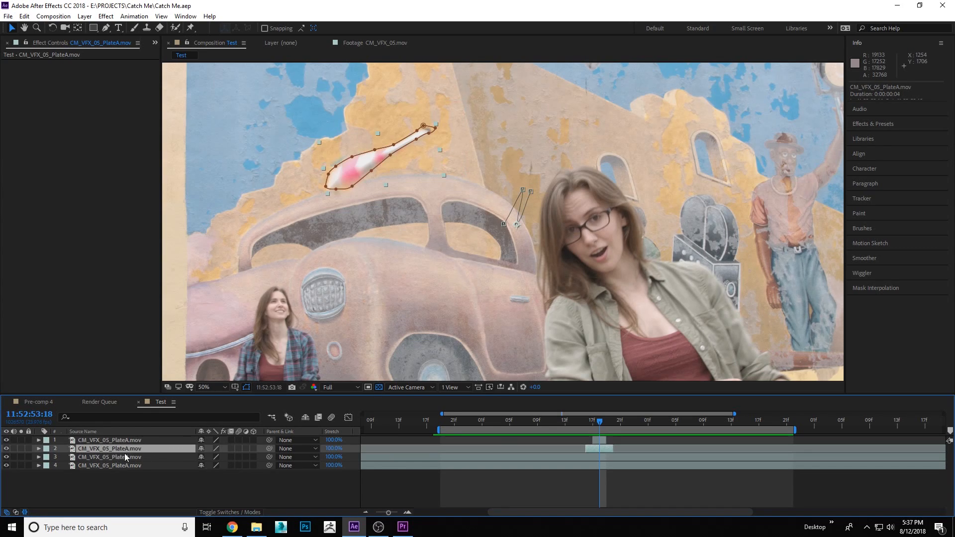
{"action": "left_click", "coordinate": [239, 448]}
{"action": "left_click", "coordinate": [332, 417]}
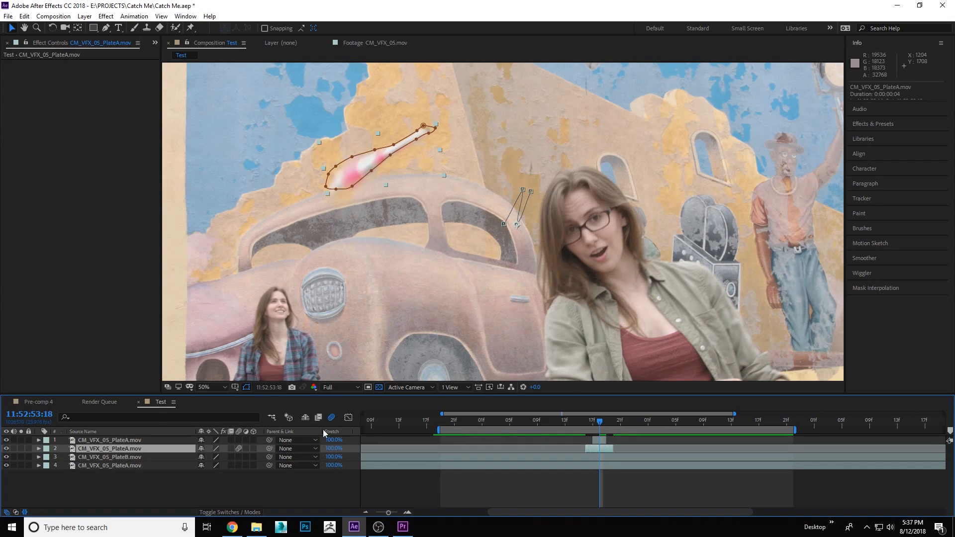
{"action": "left_click", "coordinate": [331, 417]}
{"action": "left_click", "coordinate": [331, 417]}
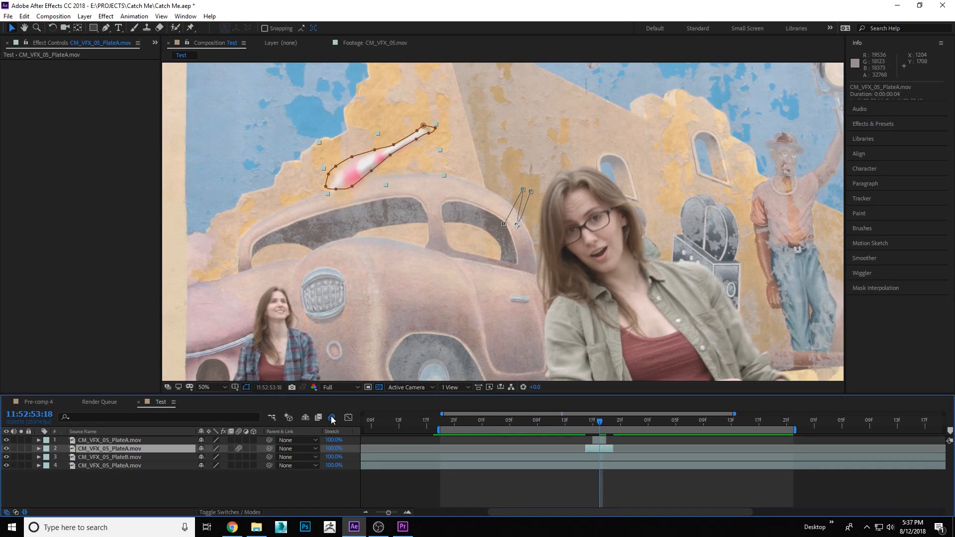
{"action": "left_click", "coordinate": [658, 490]}
- Play back the club handover with motion blur from 11:52:53:08 at full-frame view, and stop at 11:52:53:15
{"action": "key", "text": "comma"}
{"action": "key", "text": "space"}
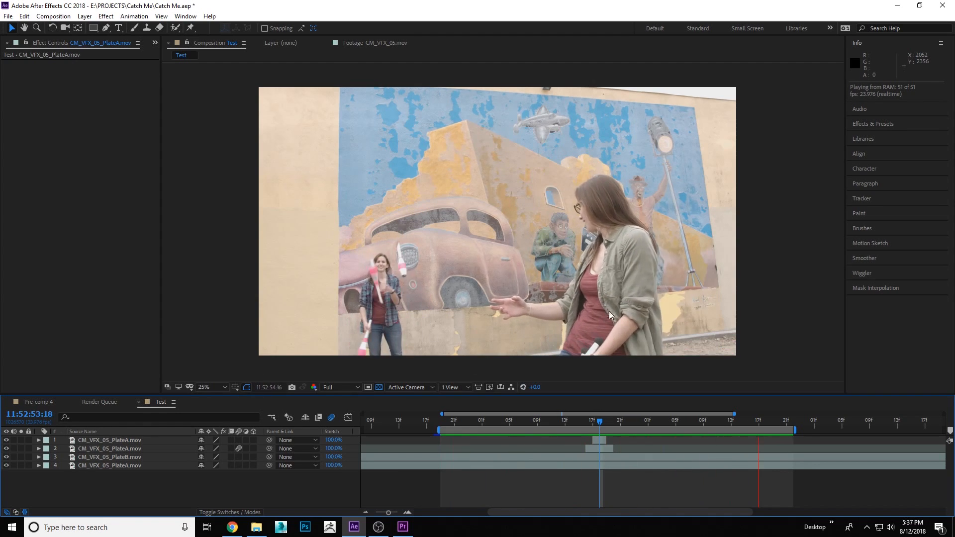
{"action": "left_click", "coordinate": [578, 422]}
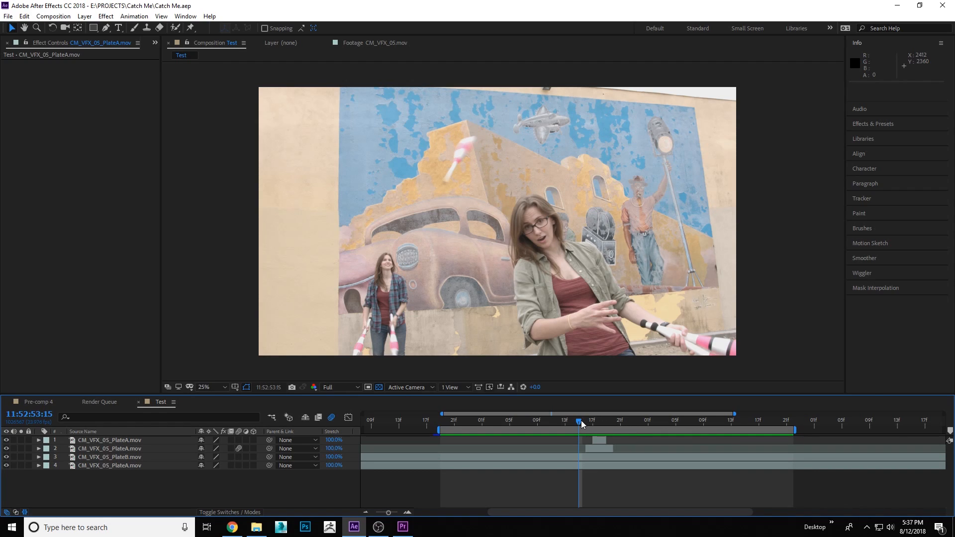
{"action": "left_click", "coordinate": [532, 423]}
{"action": "key", "text": "space"}
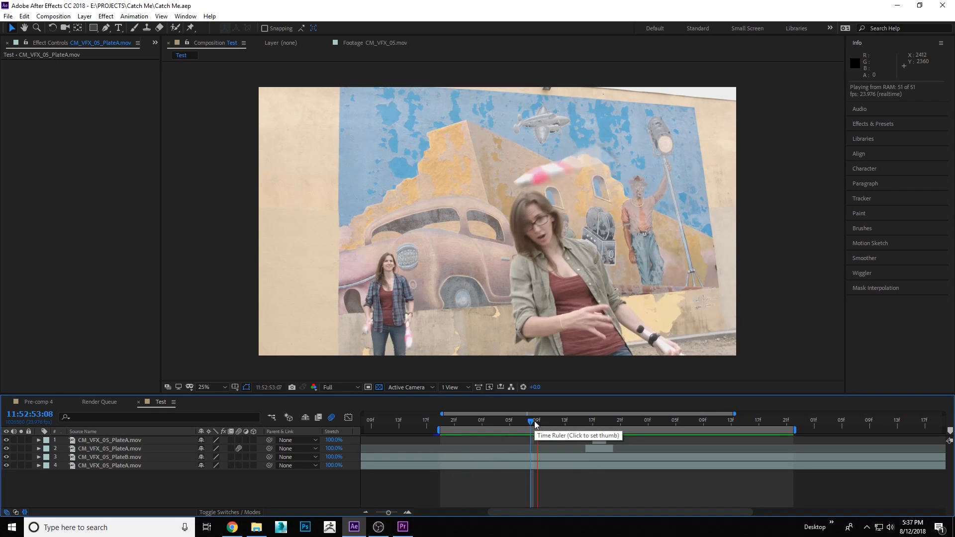
{"action": "left_click", "coordinate": [579, 422]}
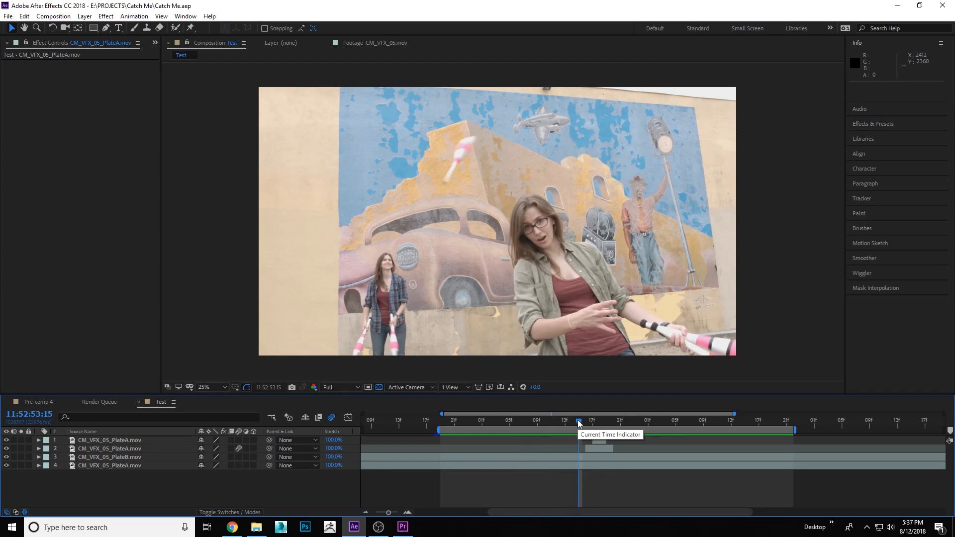
- Examine the airborne club's masked edges up close, frame by frame from 11:52:53:15 to 11:52:53:20
{"action": "key", "text": "period"}
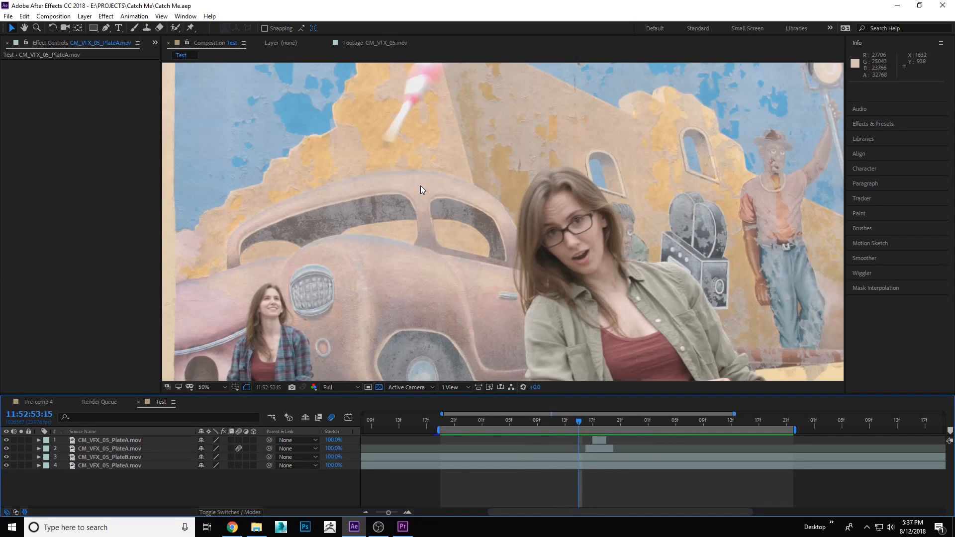
{"action": "scroll", "coordinate": [420, 186], "scroll_direction": "up", "scroll_amount": 2}
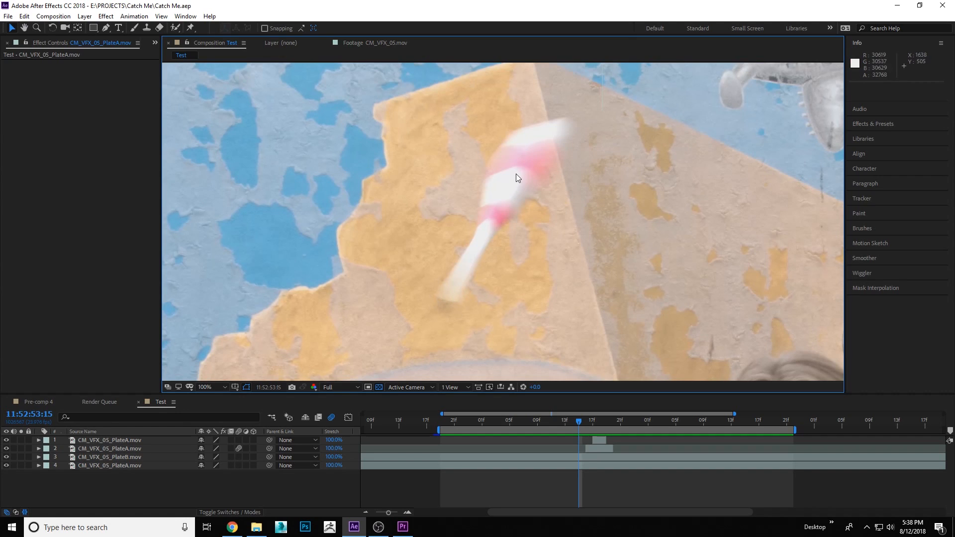
{"action": "key", "text": "Page_Down"}
{"action": "key", "text": "Page_Down"}
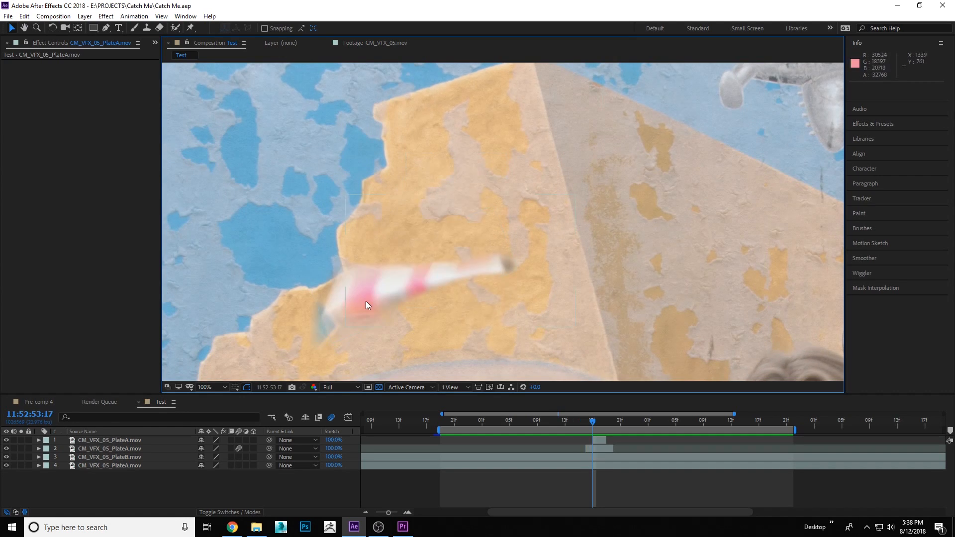
{"action": "key", "text": "Page_Down"}
{"action": "key", "text": "Page_Down"}
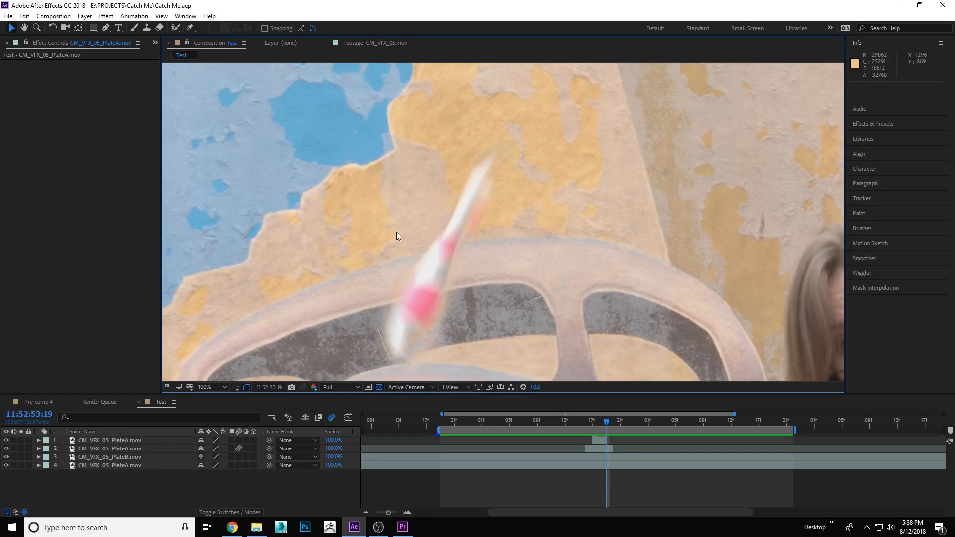
{"action": "key", "text": "Page_Up"}
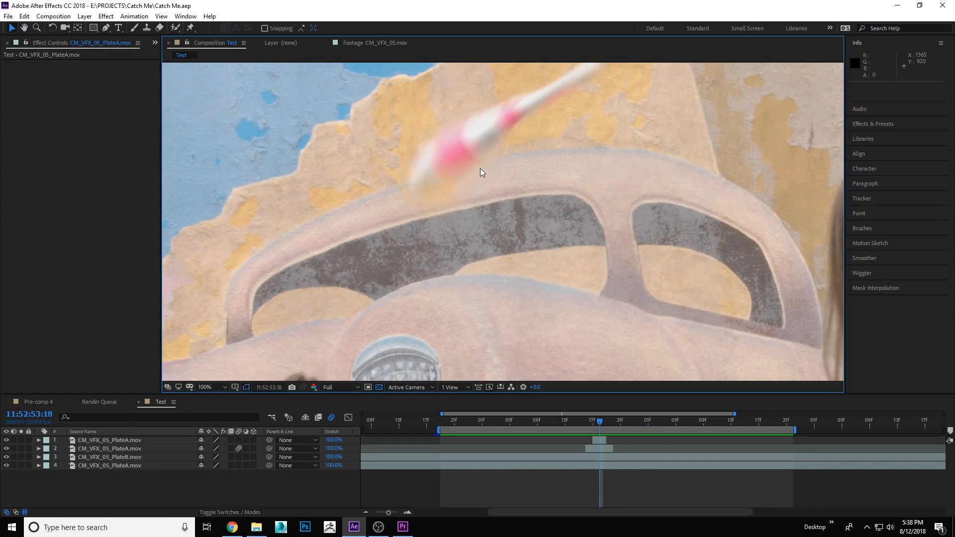
{"action": "key", "text": "Page_Up"}
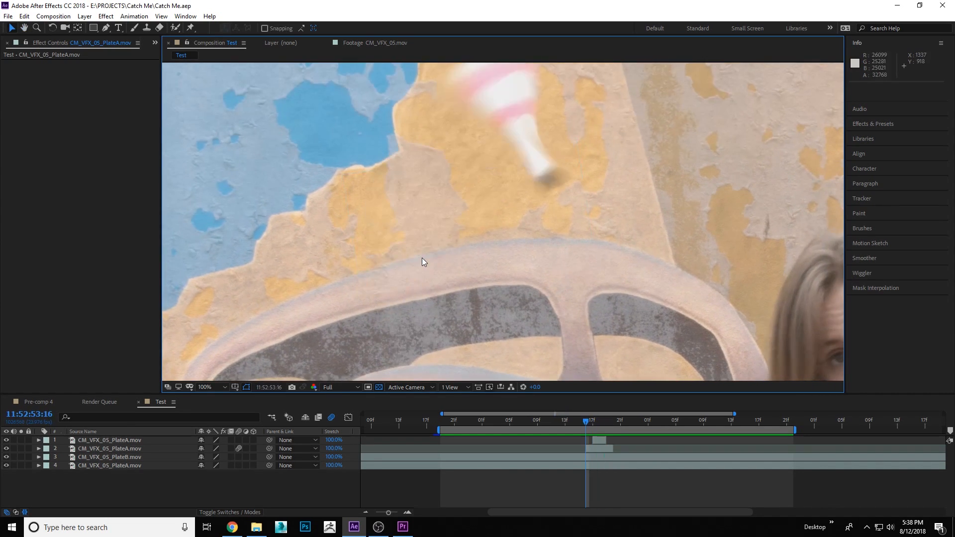
{"action": "key", "text": "Page_Down"}
{"action": "key", "text": "Page_Down"}
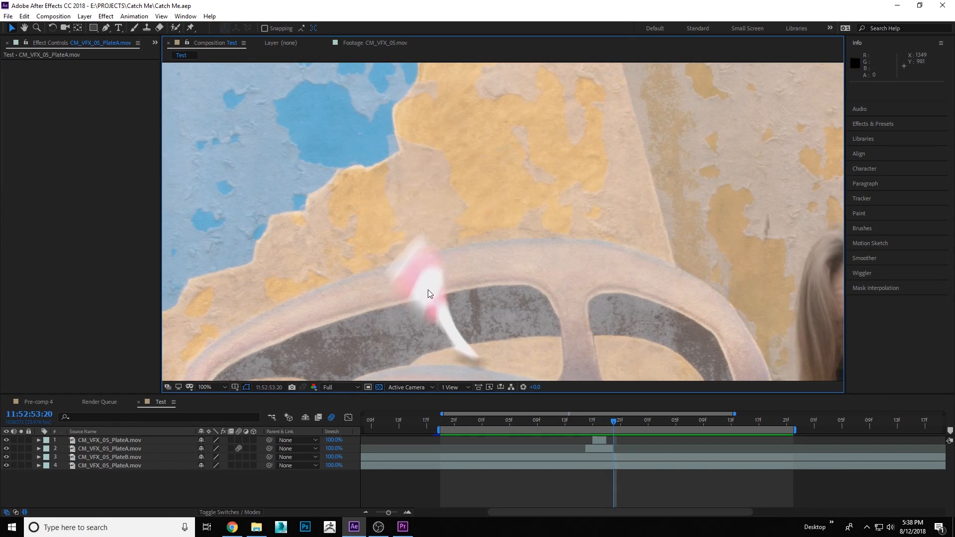
- Compare the club's position and blur between 11:52:53:19 and 11:52:53:20 in front of the car windshield, and recheck the neighbouring frames
{"action": "left_click_drag", "start_coordinate": [438, 288], "coordinate": [460, 205]}
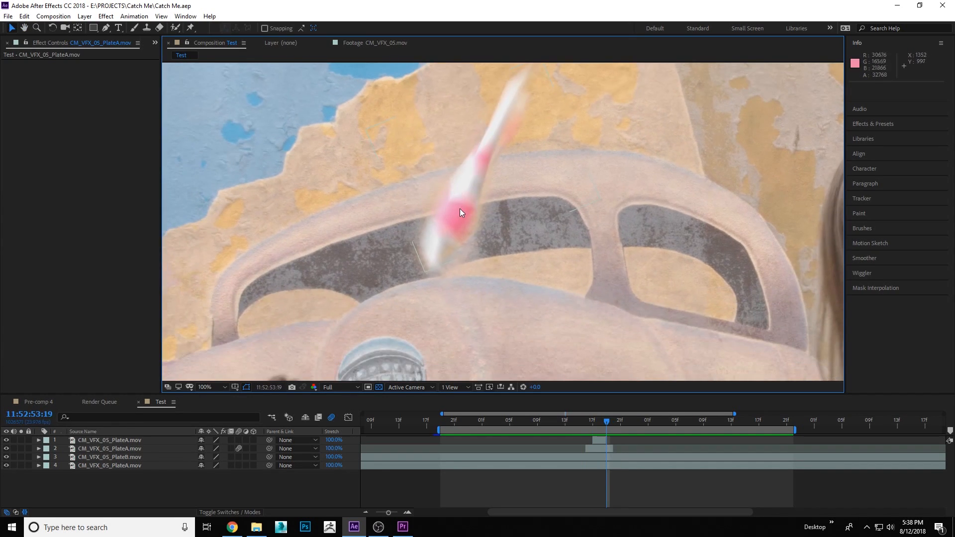
{"action": "key", "text": "Page_Up"}
{"action": "key", "text": "Page_Down"}
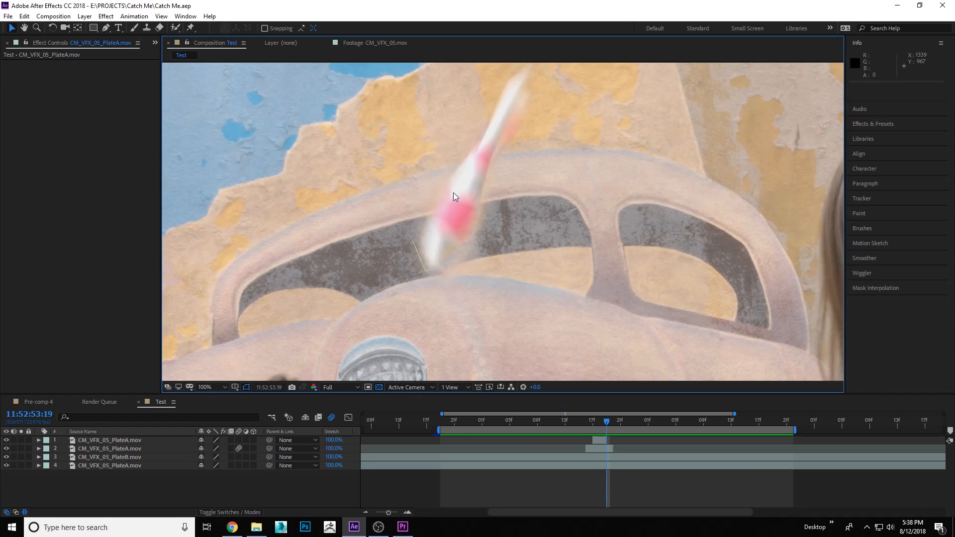
{"action": "key", "text": "Page_Down"}
{"action": "key", "text": "Page_Up"}
{"action": "key", "text": "Page_Down"}
{"action": "key", "text": "Page_Up"}
{"action": "key", "text": "Page_Down"}
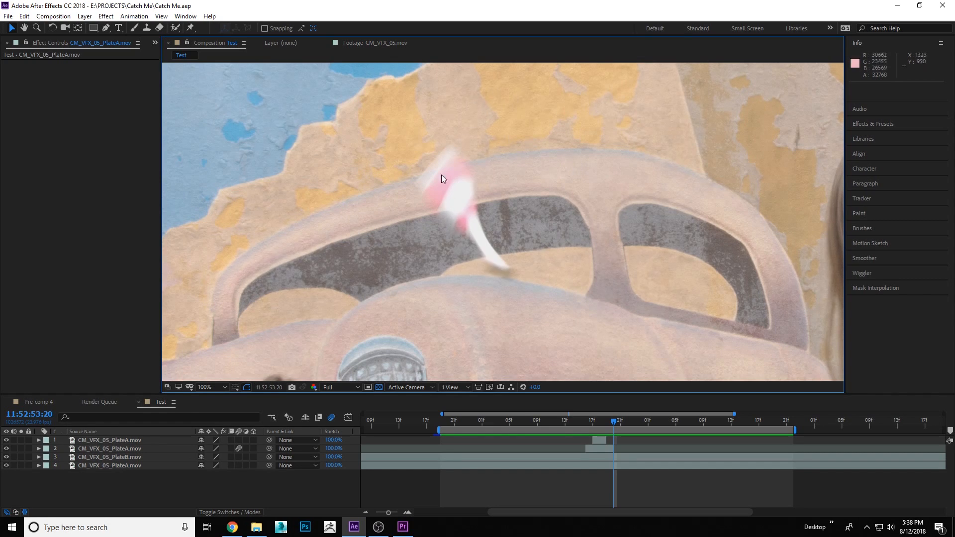
{"action": "key", "text": "Page_Down"}
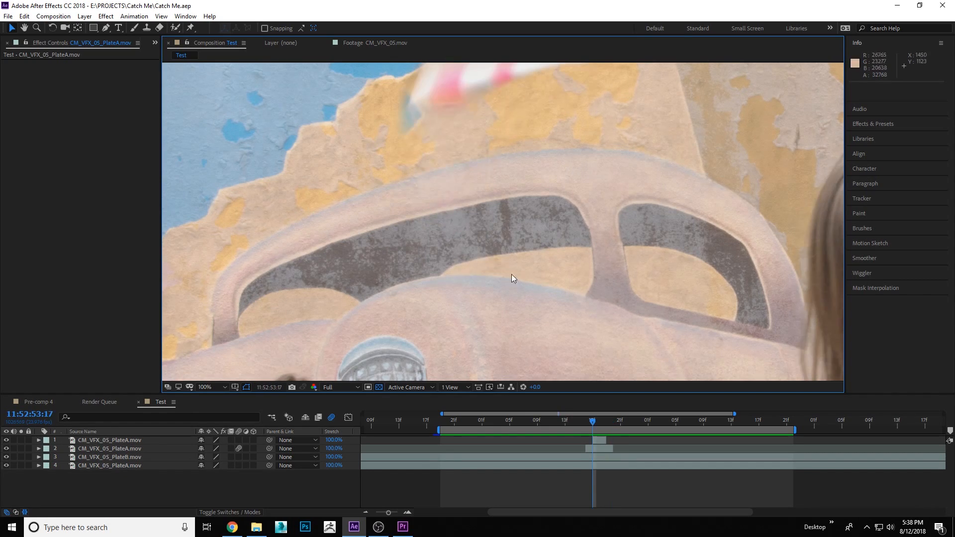